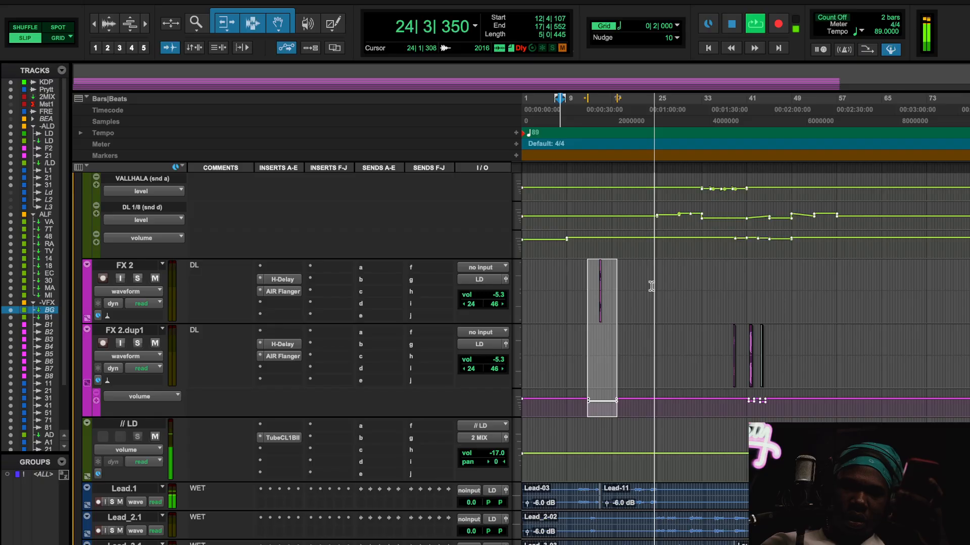
Insert SSLChannel (mono) in slot c of the // LD track and engage its filter Split and Dyn To Ch. Out options
key("space")
scroll(320, 411, "up", 2)
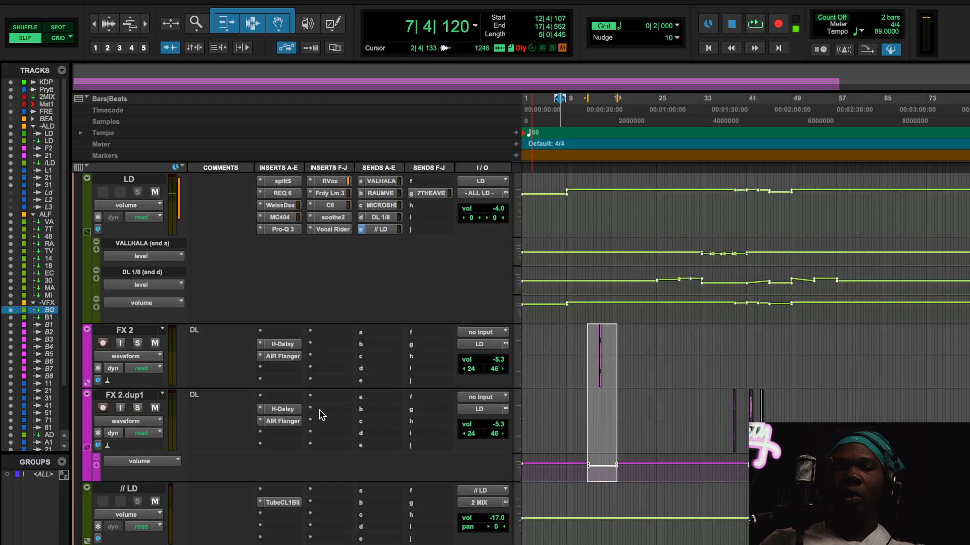
scroll(320, 411, "down", 3)
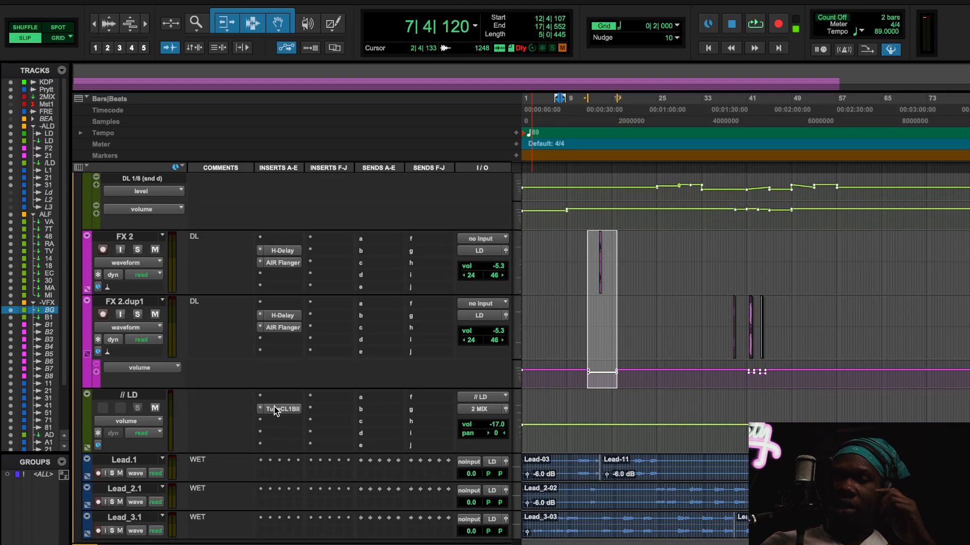
left_click(275, 421)
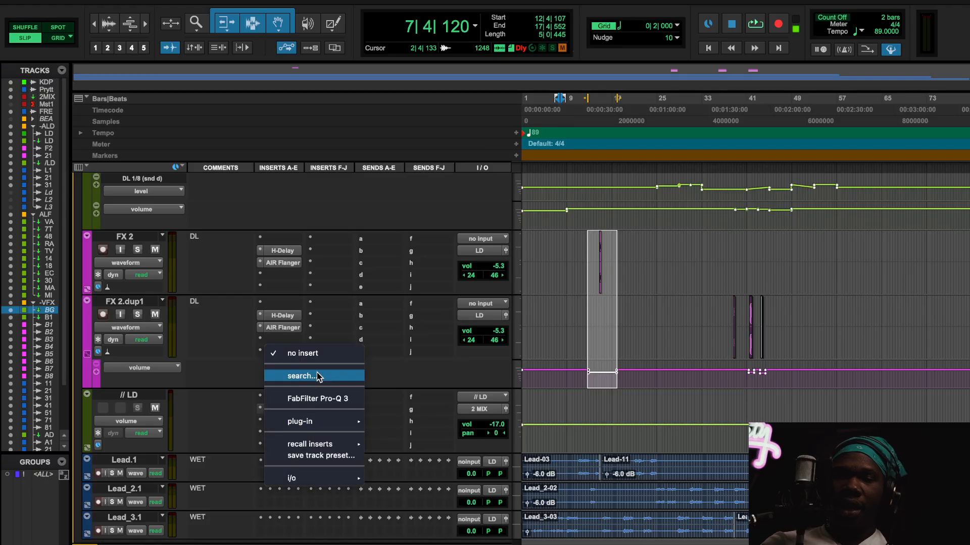
left_click(318, 376)
type("ssl")
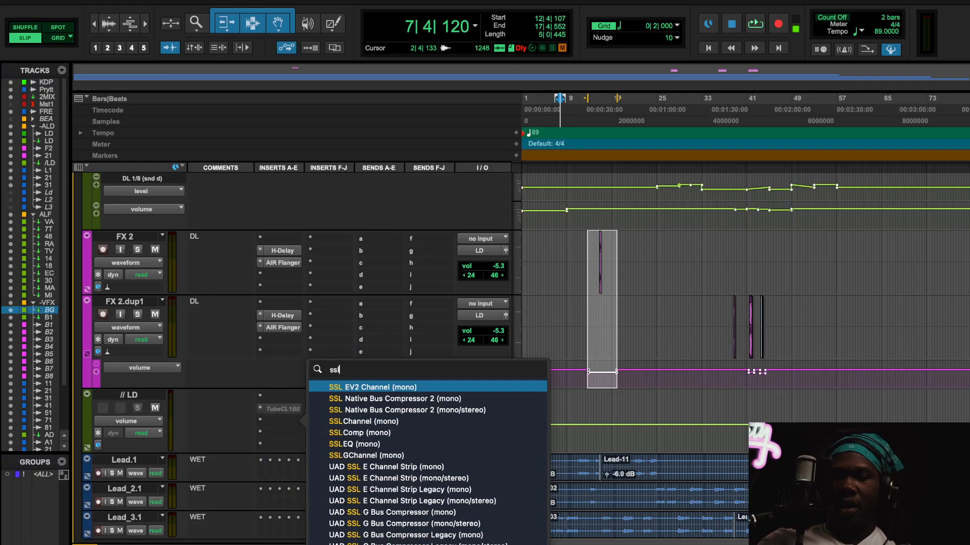
left_click(384, 422)
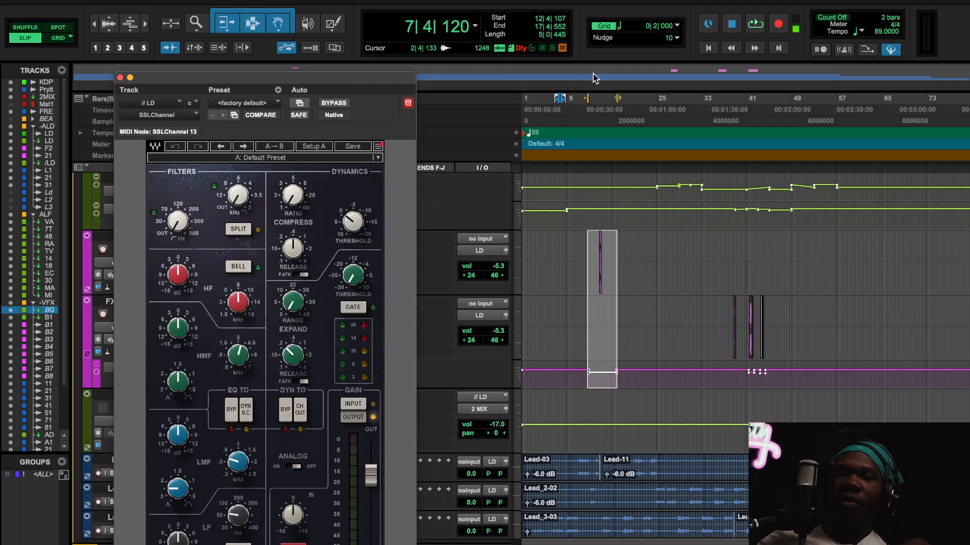
left_click_drag(338, 81, 686, 20)
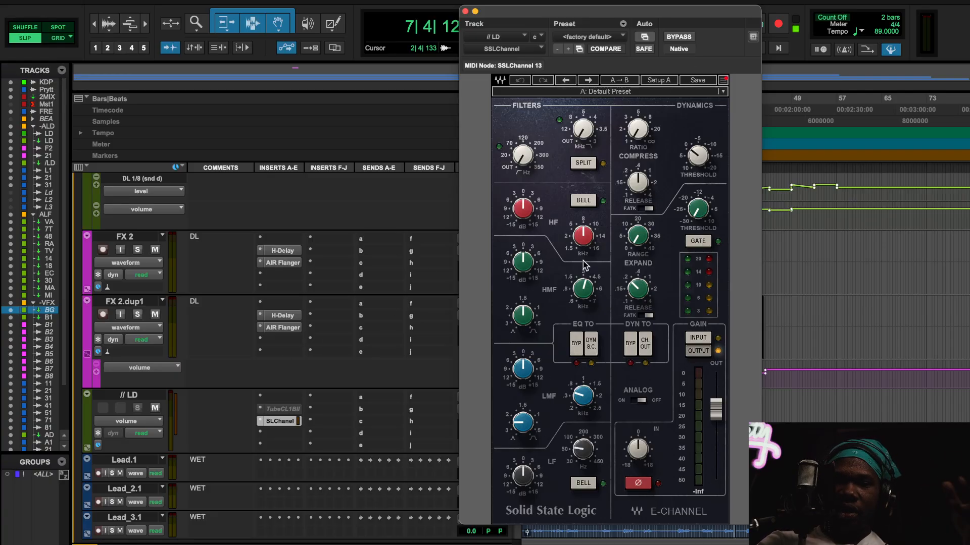
left_click(645, 344)
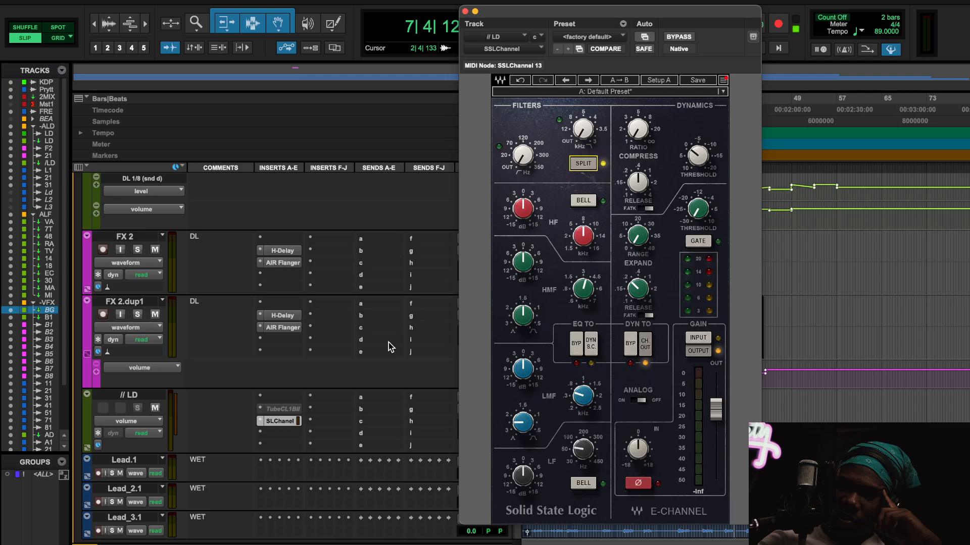
Insert FabFilter Pro-Q 3 in slot d of the // LD track and add a low cut band at about 20 Hz
left_click(286, 433)
left_click(298, 407)
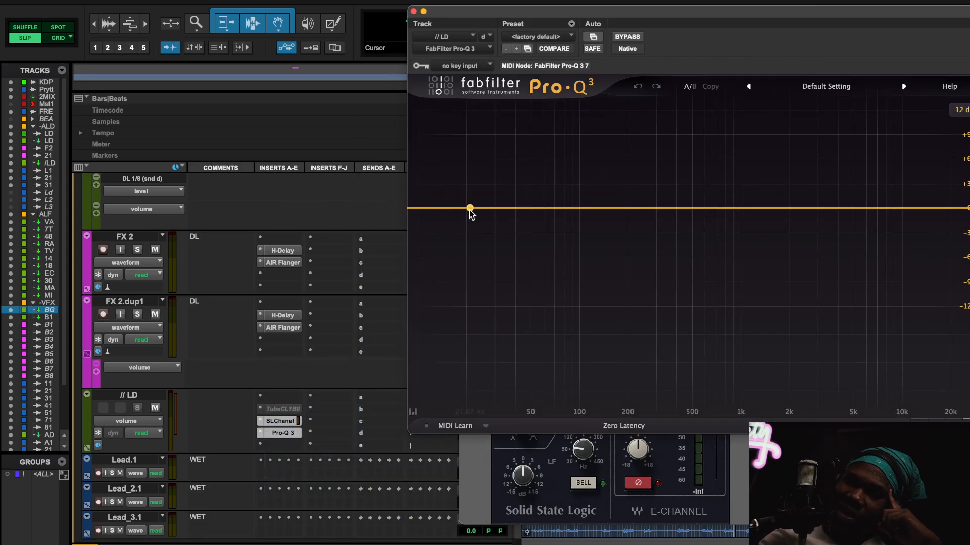
left_click(470, 208)
left_click_drag(665, 16, 405, 80)
Try an 18 dB/oct slope on the Pro-Q 3 low cut and return it to 12 dB/oct
mouse_move(182, 272)
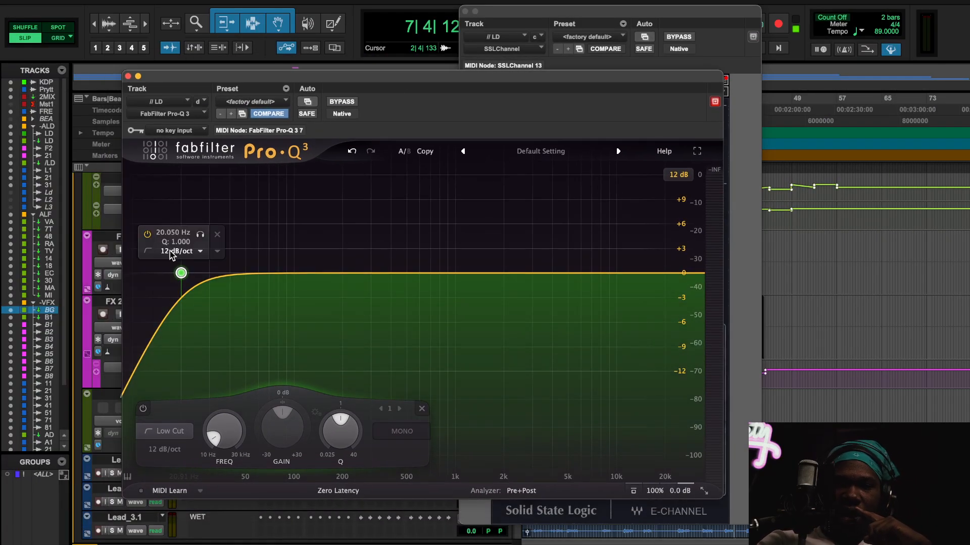
left_click(179, 251)
left_click(182, 296)
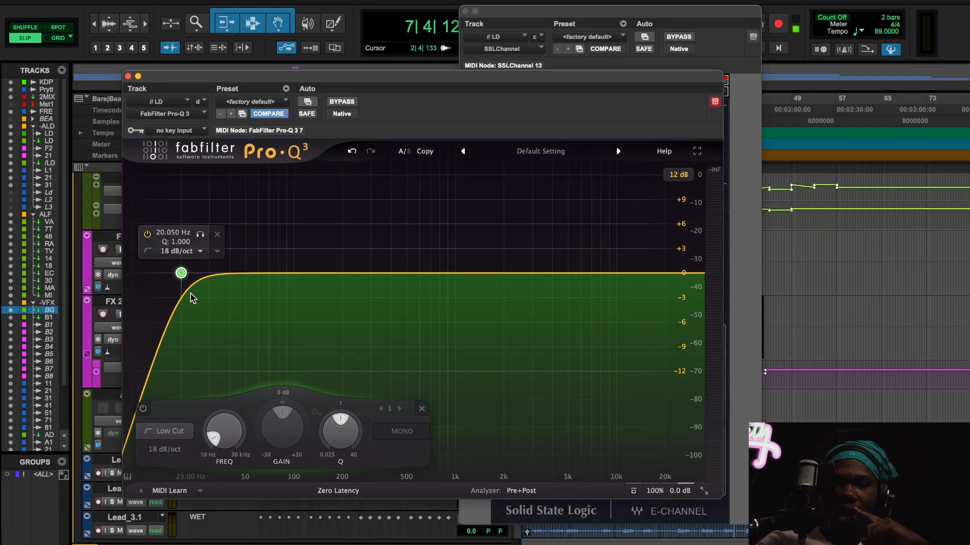
left_click(176, 253)
left_click(180, 283)
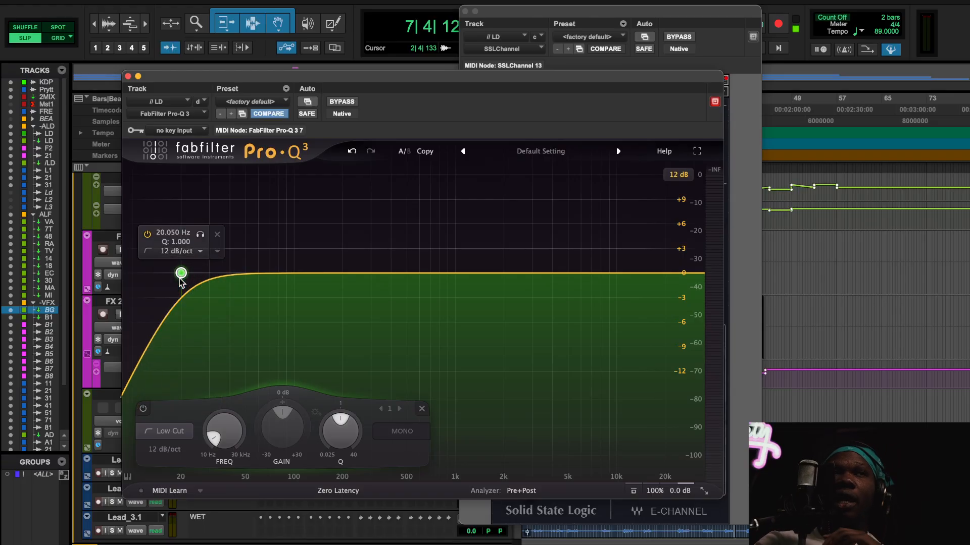
Compare 18, 24 and 12 dB/oct slopes on the low cut band, finishing on 18 dB/oct
left_click(163, 252)
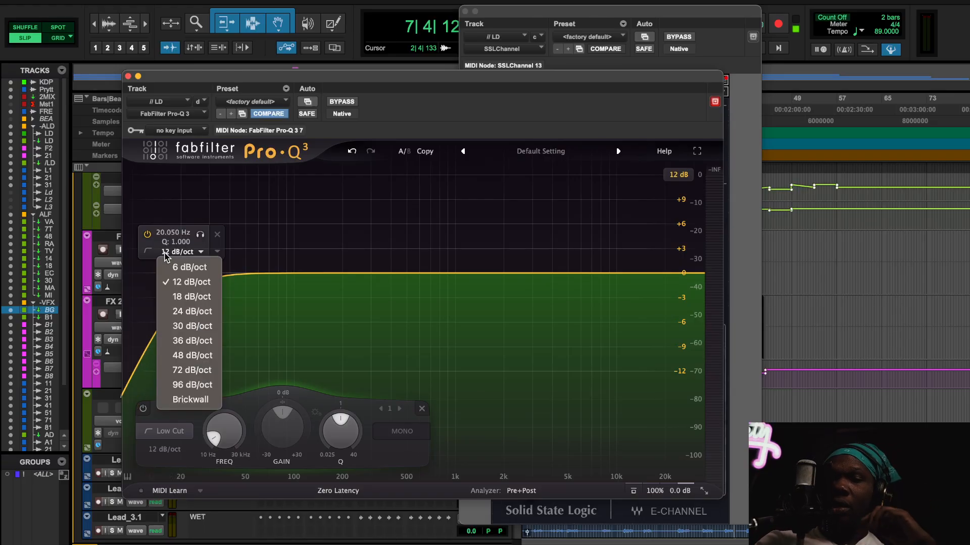
left_click(178, 297)
left_click(172, 252)
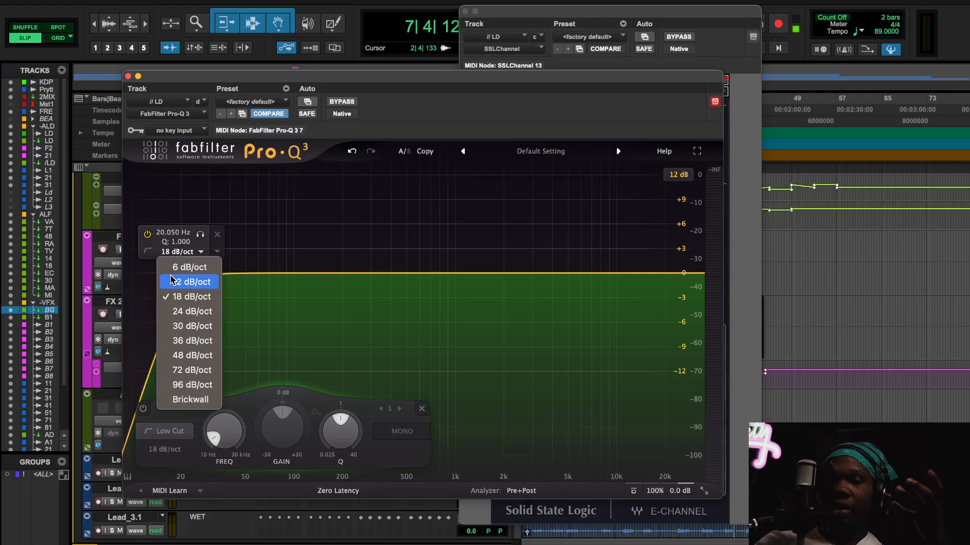
left_click(181, 312)
left_click(177, 253)
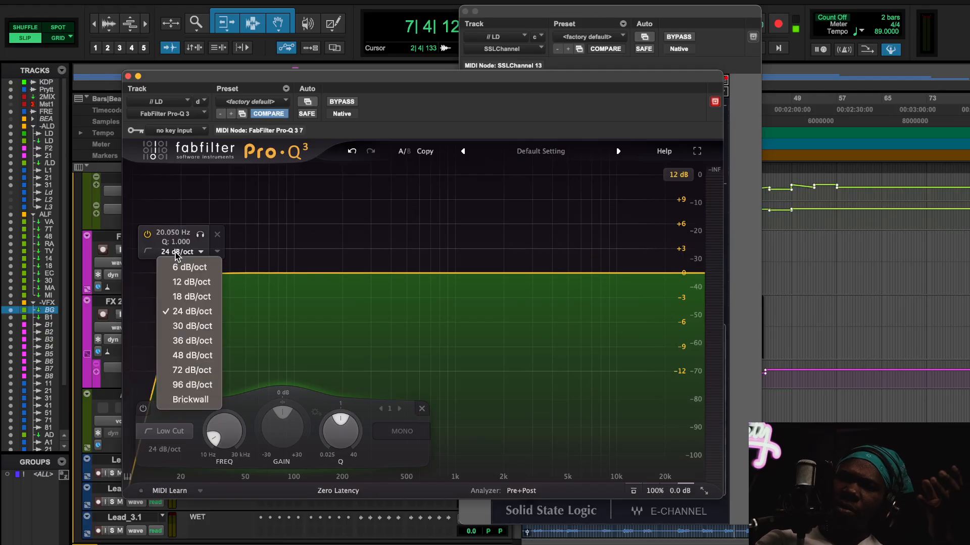
left_click(196, 297)
left_click(175, 252)
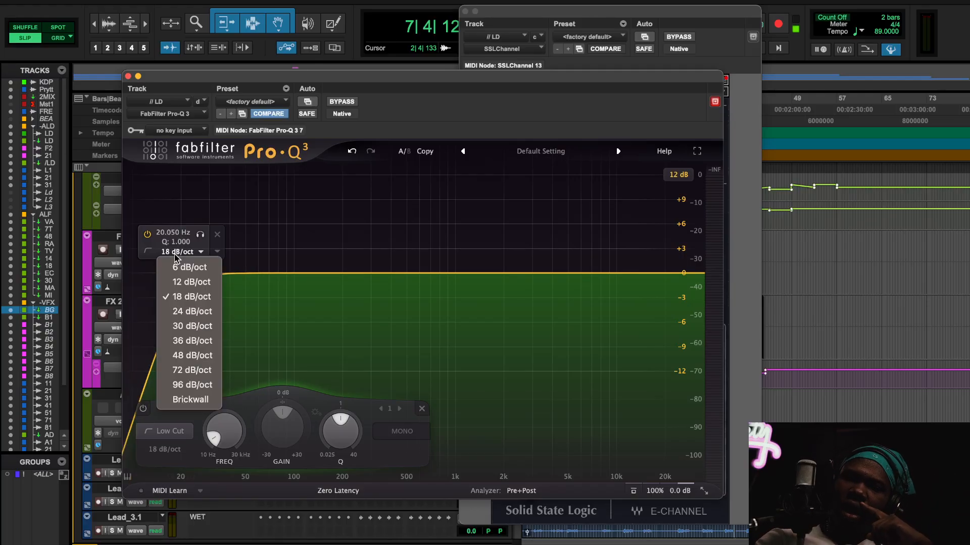
left_click(183, 281)
left_click(177, 252)
left_click(178, 296)
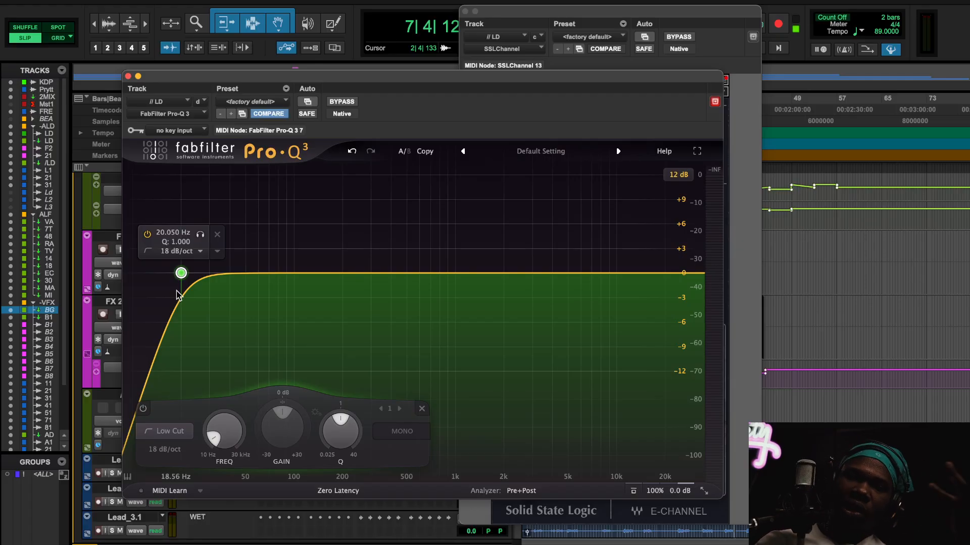
Alternate the low cut between 12 and 18 dB/oct, ending on 18, and add a 12 dB/oct high cut at about 18.6 kHz
left_click(177, 252)
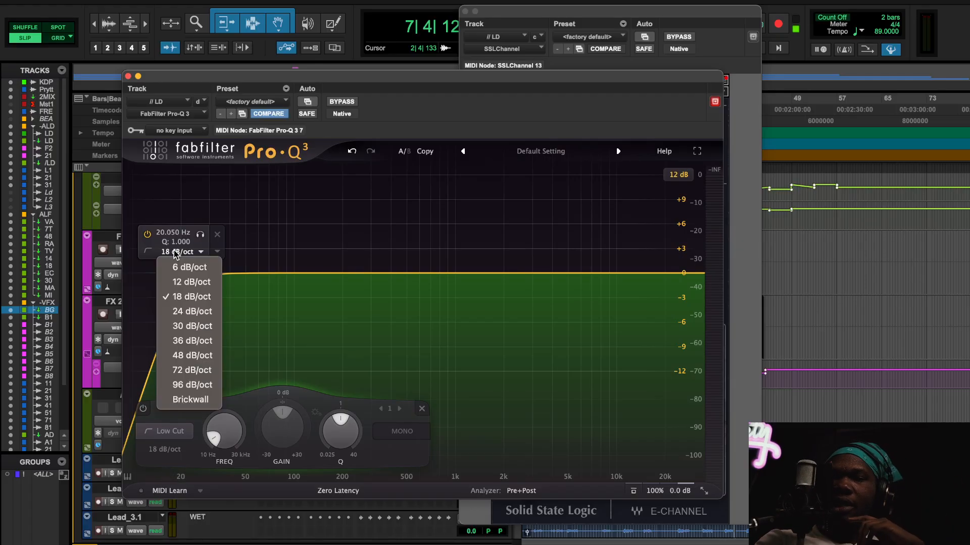
left_click(181, 282)
left_click(177, 252)
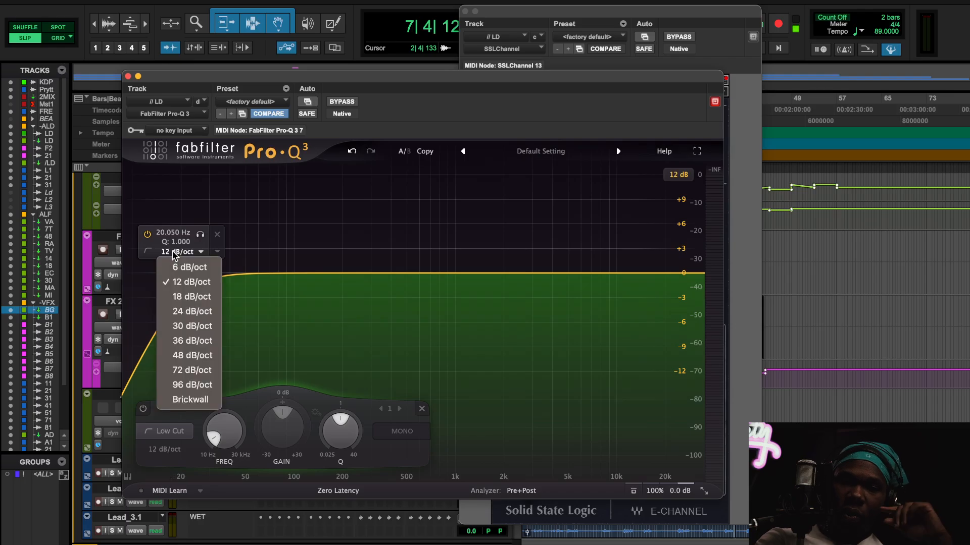
left_click(182, 297)
left_click(177, 252)
left_click(177, 281)
left_click(177, 252)
left_click(182, 297)
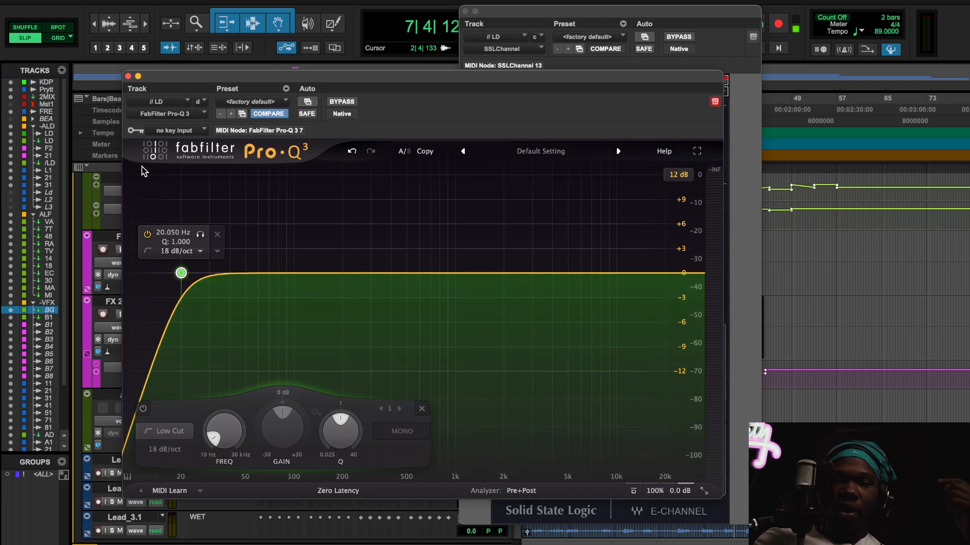
left_click(660, 274)
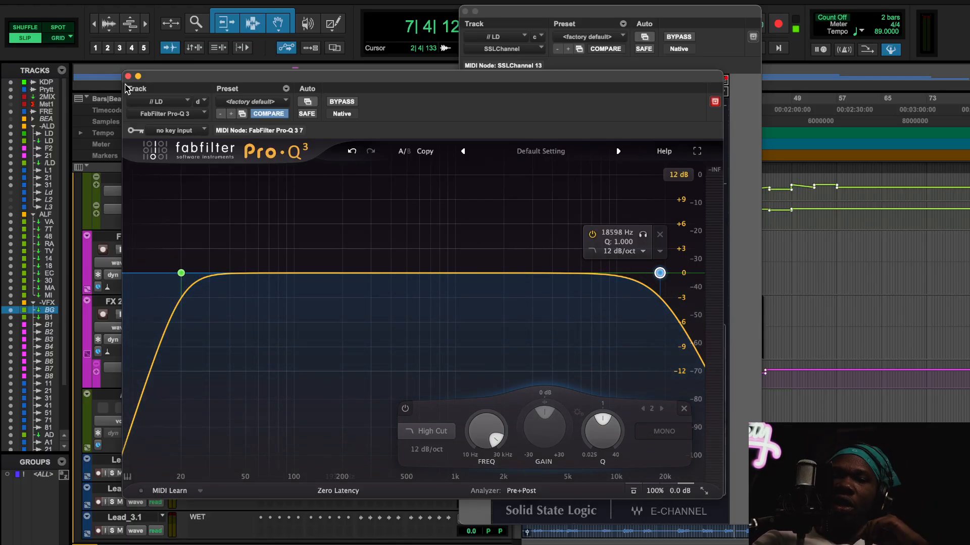
Reset the Pro-Q 3 to its factory default and add a high shelf at about 4.3 kHz with about +2.45 dB gain
left_click(128, 76)
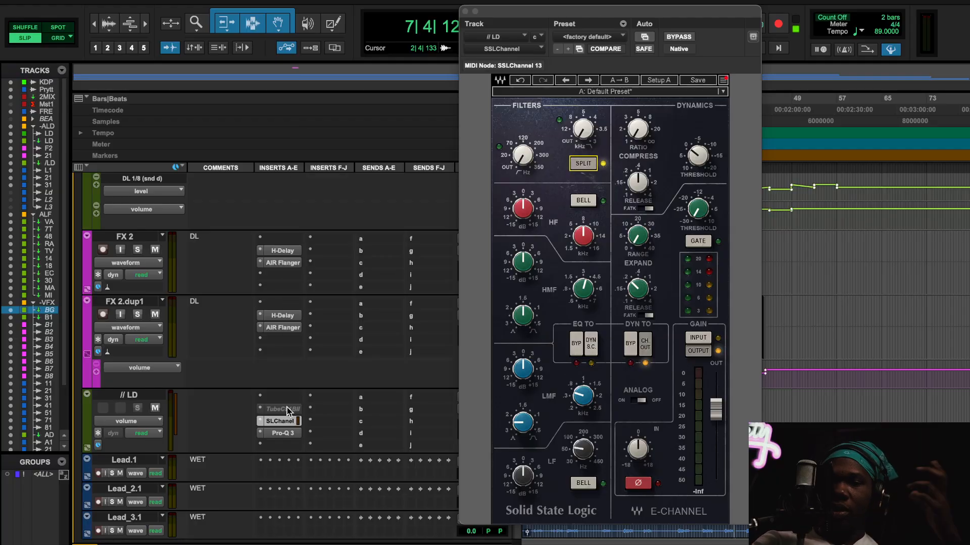
left_click(280, 433)
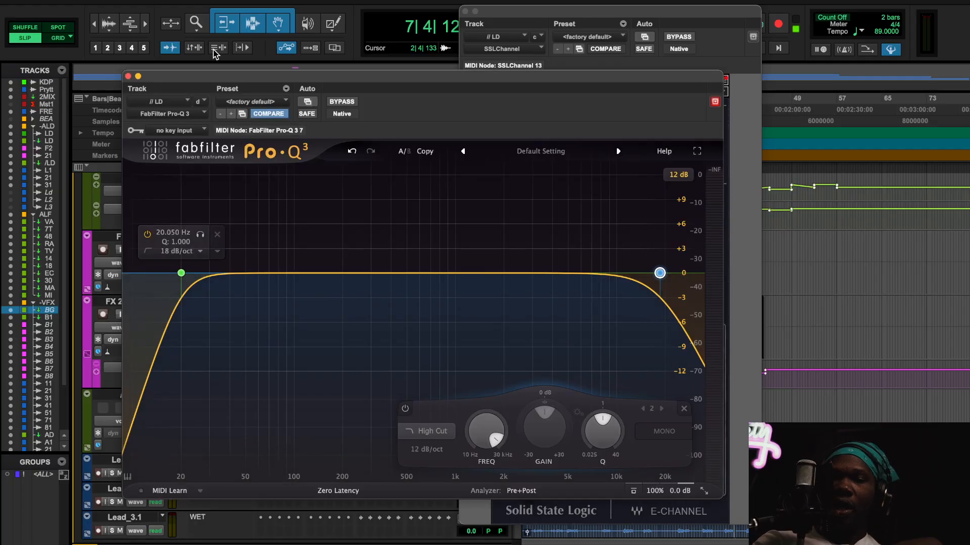
left_click(128, 77)
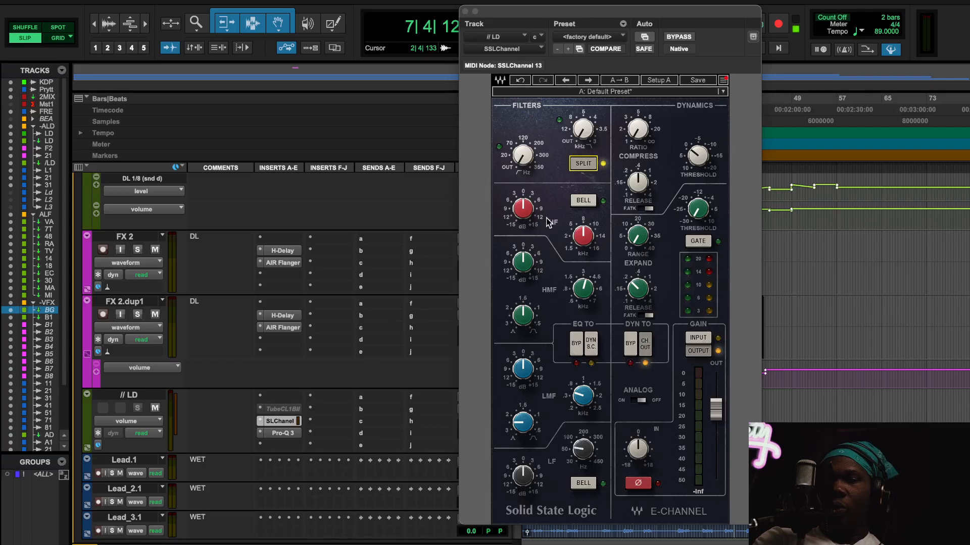
left_click(290, 433)
left_click(264, 102)
left_click(387, 134)
left_click_drag(685, 273, 559, 253)
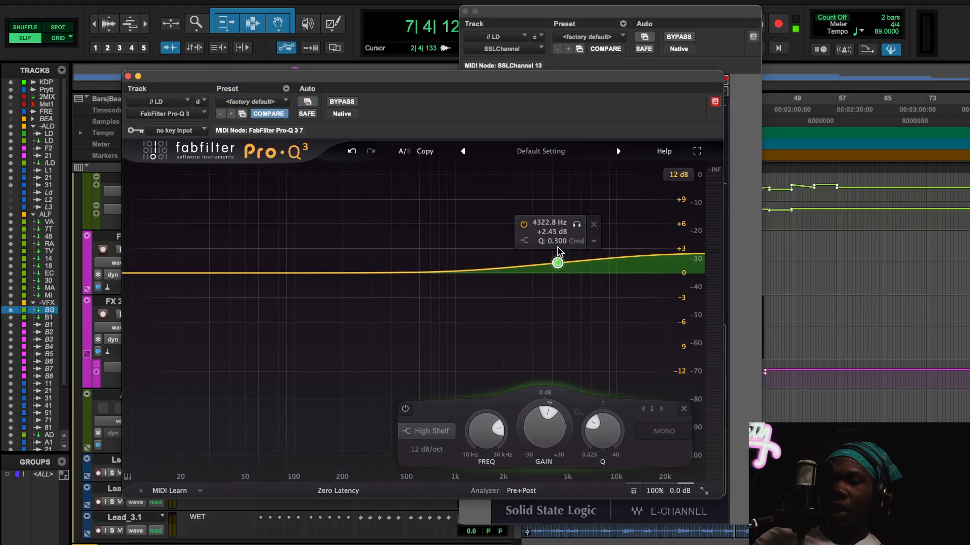
Try an HF boost at about 5.46 kHz on the SSLChannel and reset the HF gain and frequency to their defaults
left_click_drag(609, 20, 720, 28)
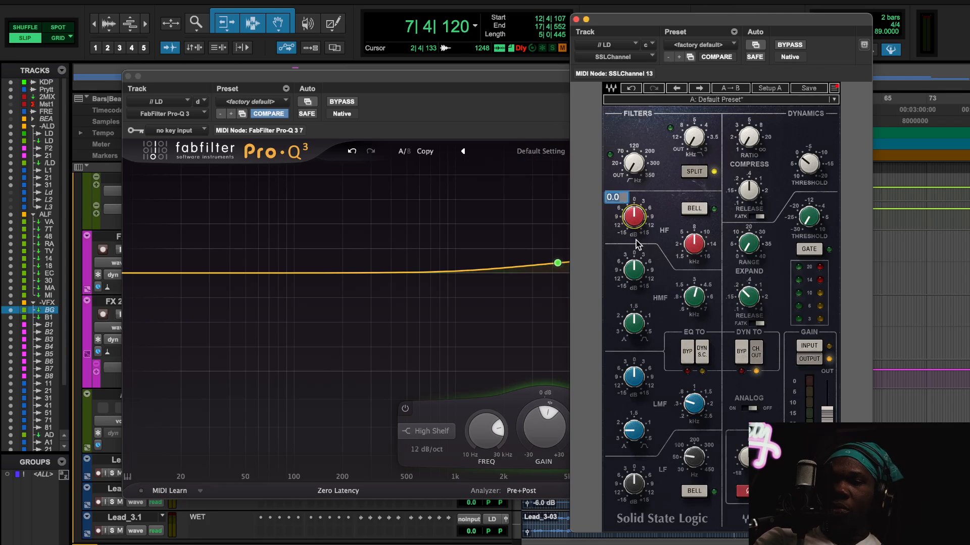
left_click(698, 246)
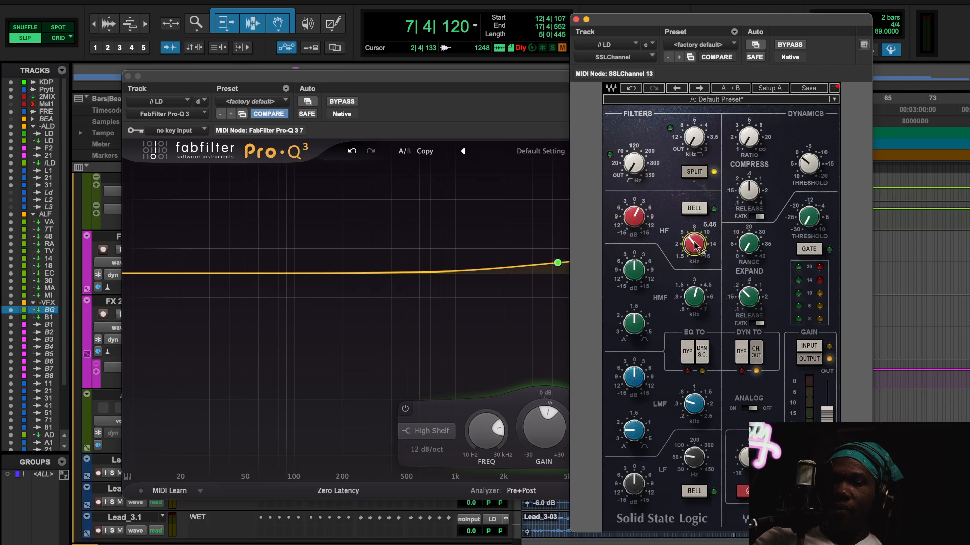
left_click(638, 220, "alt")
left_click(699, 246, "alt")
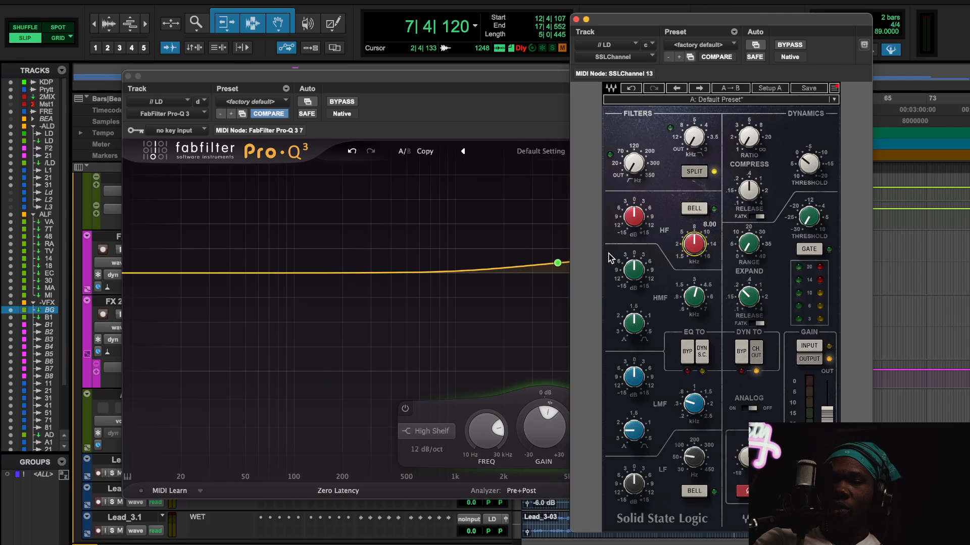
Shift the Pro-Q 3 window away from the SSLChannel and switch the SSLChannel's HF band to Bell
left_click(540, 250)
left_click_drag(626, 79, 574, 82)
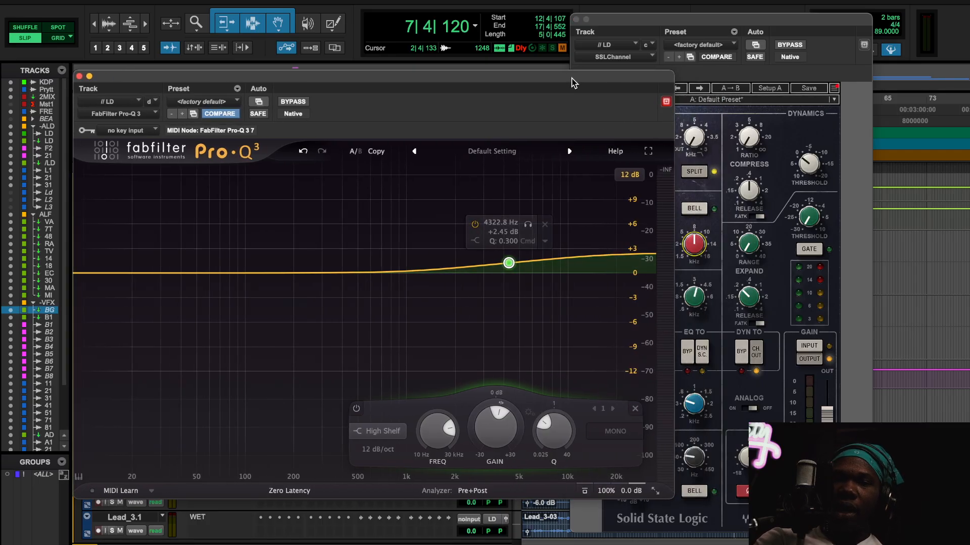
left_click(725, 232)
left_click(706, 213)
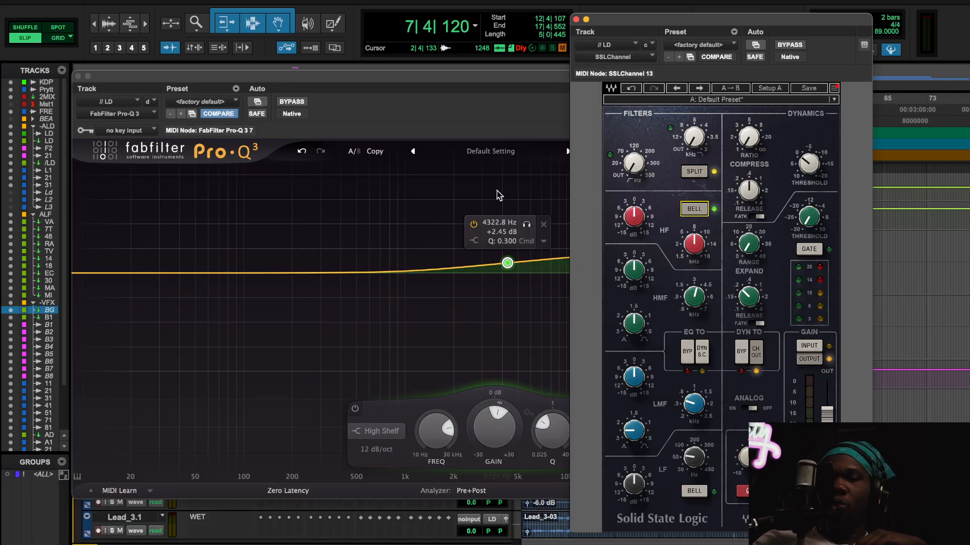
Change the Pro-Q 3 high shelf to a bell and move it to about 8.95 kHz with about +1.14 dB gain
left_click(507, 264)
left_click(472, 241)
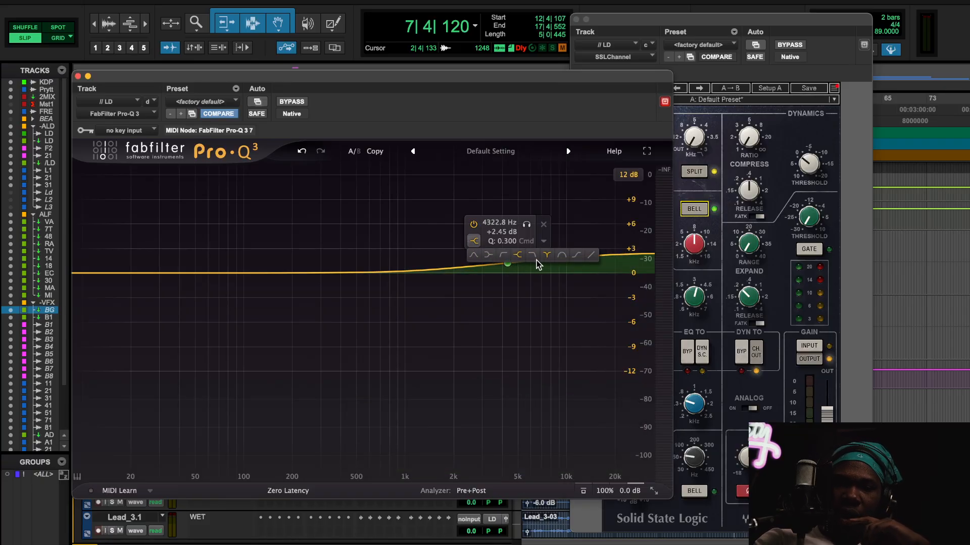
left_click(472, 257)
left_click_drag(508, 255, 619, 258)
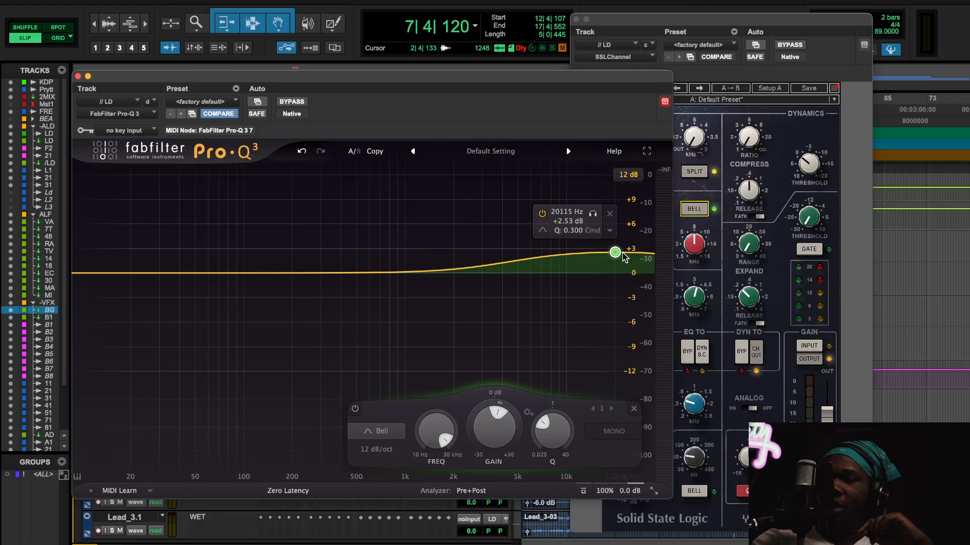
left_click_drag(617, 254, 558, 265)
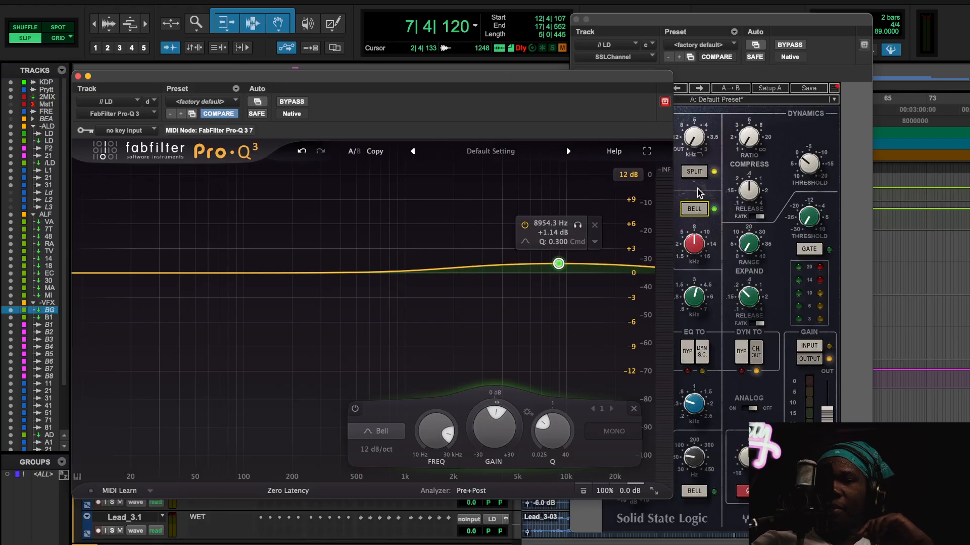
Bypass the bell band in the Pro-Q 3 and turn off Bell on the SSLChannel's HF band
left_click(525, 225)
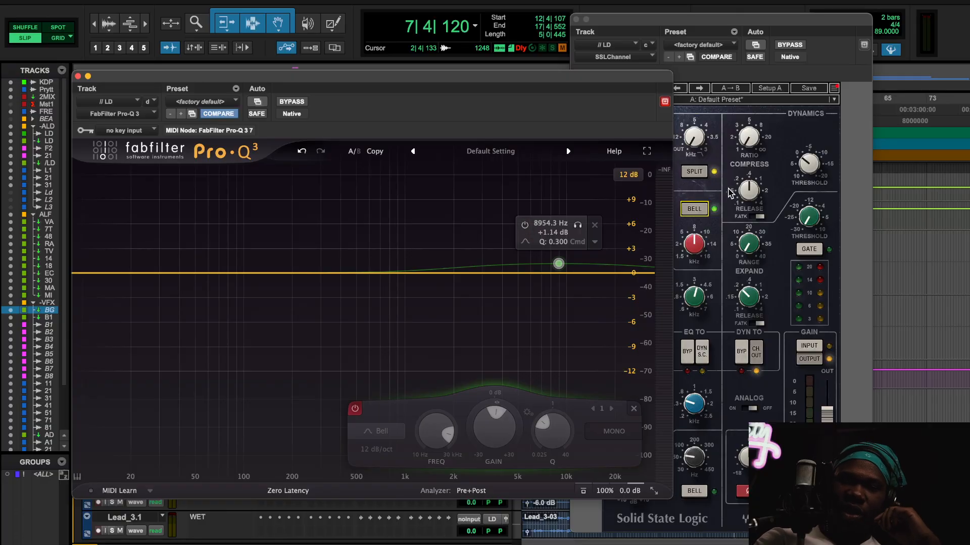
left_click(720, 196)
left_click(703, 208)
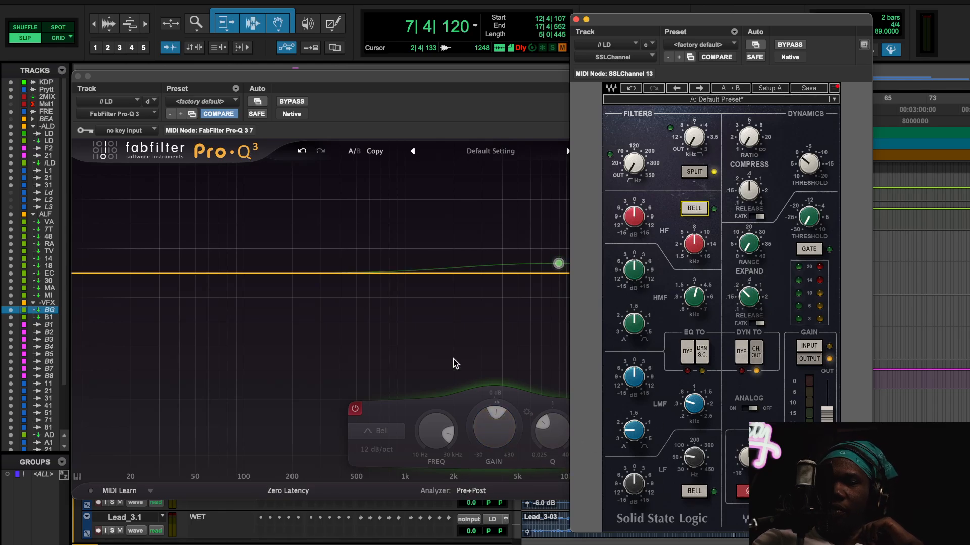
Add a low shelf cut just below 50 Hz in the Pro-Q 3 and bring the SSLChannel window to the front
mouse_move(182, 274)
left_mouse_down()
mouse_move(184, 290)
mouse_move(179, 263)
mouse_move(188, 282)
left_mouse_up()
left_click(157, 242)
left_click(175, 257)
left_click(711, 158)
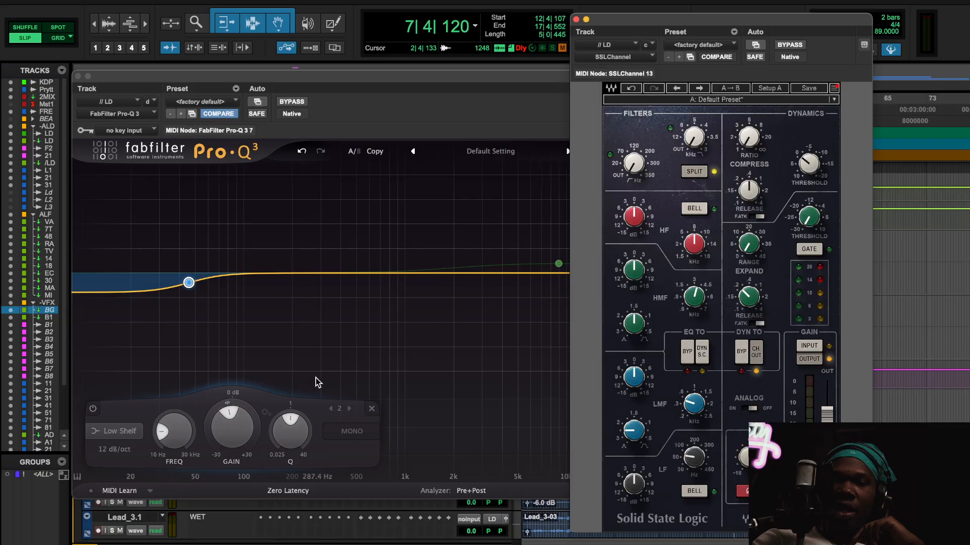
Move the Pro-Q 3 low shelf to about 113 Hz at about -1.86 dB and bring the SSLChannel forward, overlapping the Pro-Q 3
left_click_drag(188, 282, 256, 284)
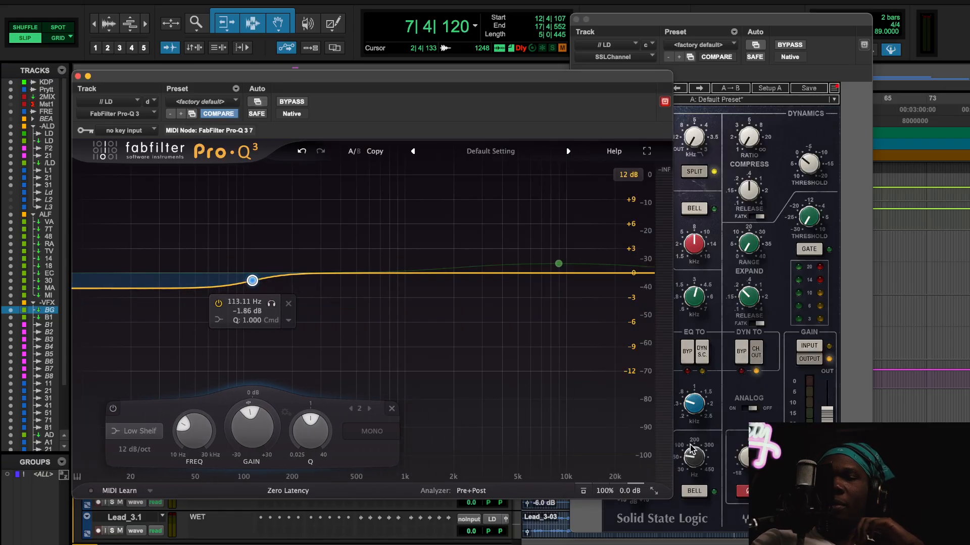
left_click(725, 449)
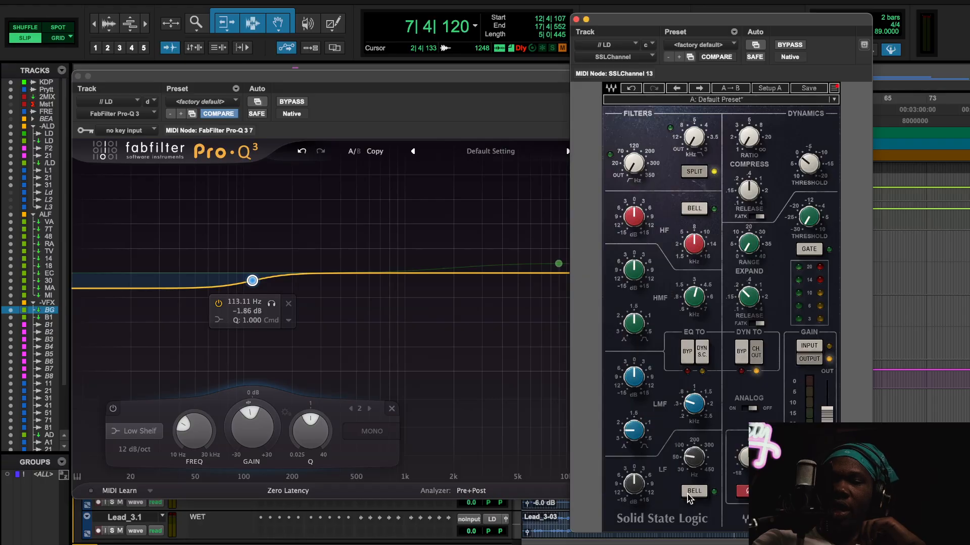
left_click_drag(735, 28, 636, 36)
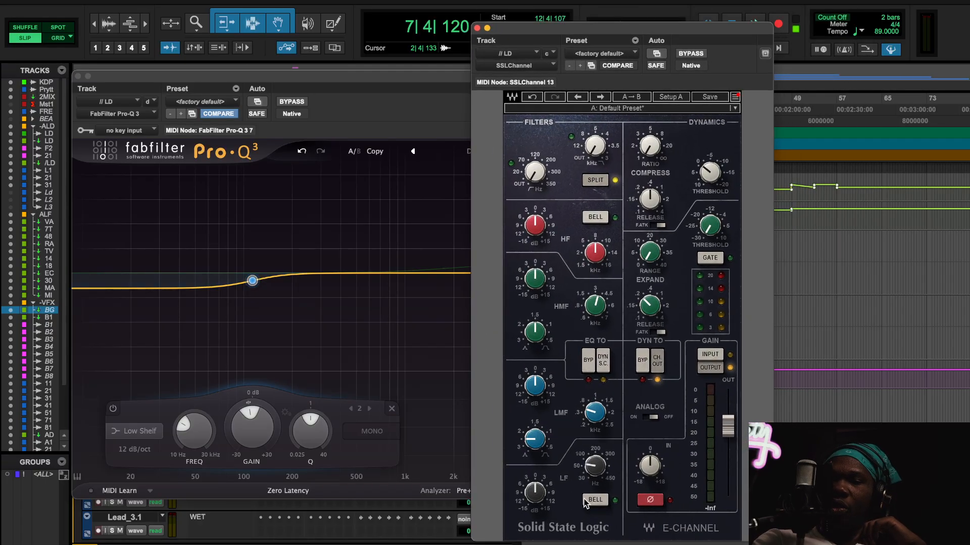
Deepen the Pro-Q 3 low shelf cut at a slightly higher frequency and try raising the SSLChannel's high-pass filter
mouse_move(252, 281)
mouse_move(252, 281)
left_mouse_down()
mouse_move(269, 360)
mouse_move(269, 289)
left_mouse_up()
left_click(693, 198)
left_click_drag(534, 172, 535, 177)
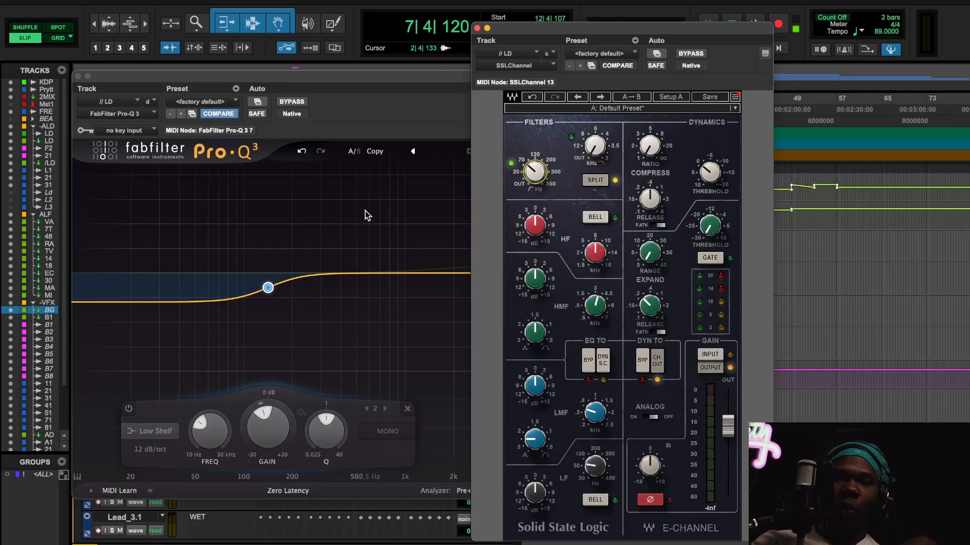
Close both plug-in windows, reopen the SSLChannel from the // LD insert and move its window clear of the insert slots
left_click(477, 29)
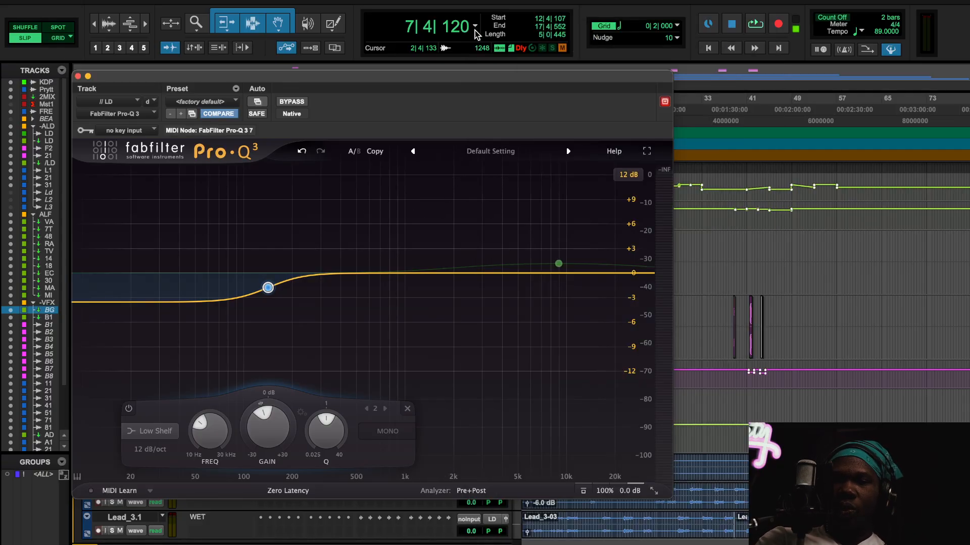
left_click(78, 76)
left_click(282, 423)
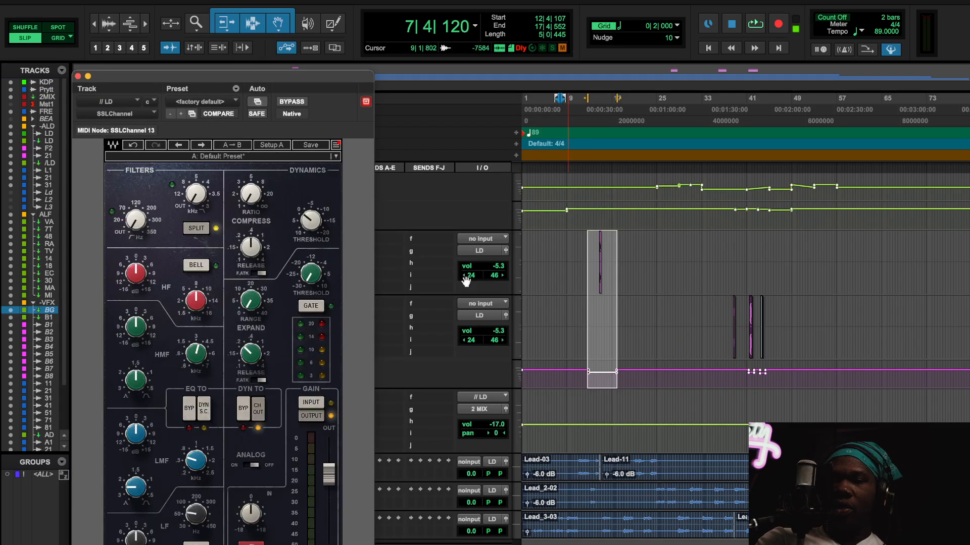
left_click_drag(305, 119, 722, 82)
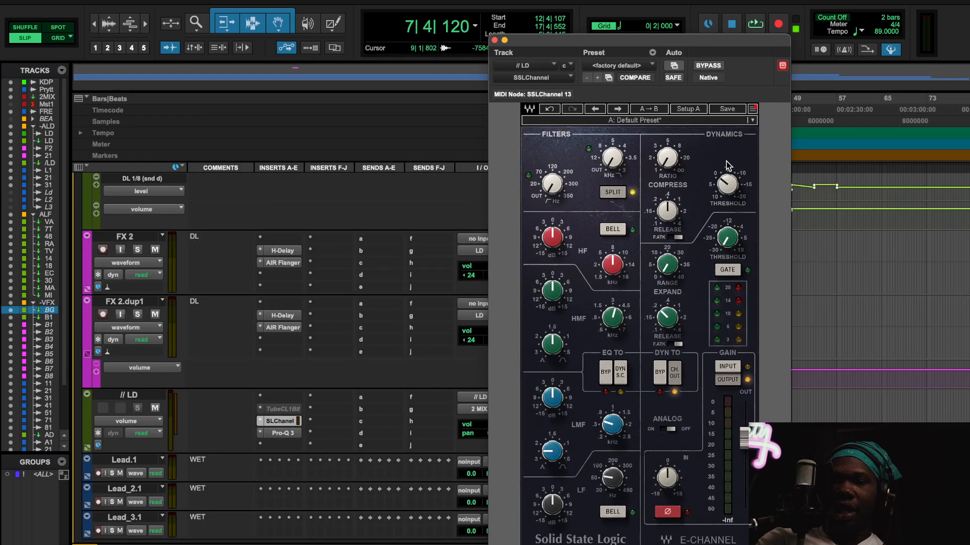
Make the Pro-Q 3 insert on // LD inactive and reload the SSLChannel window from its insert
mouse_move(667, 161)
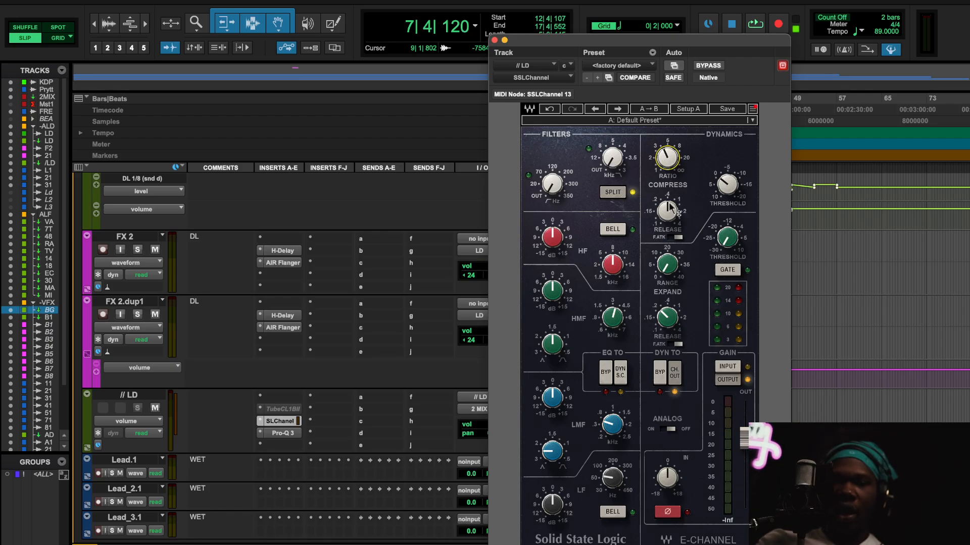
scroll(670, 207, "down", 2)
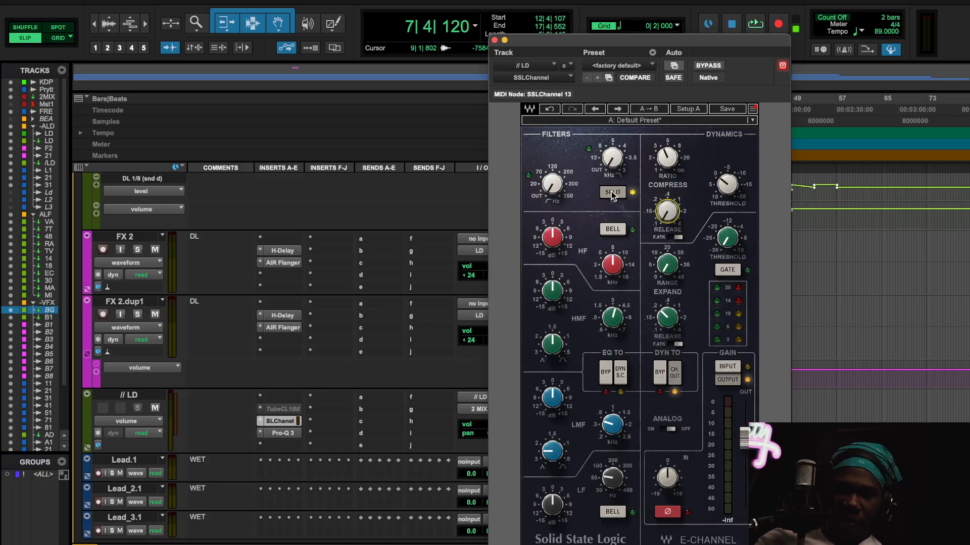
left_click(285, 433, "ctrl+super")
left_click(292, 423)
left_click(292, 422)
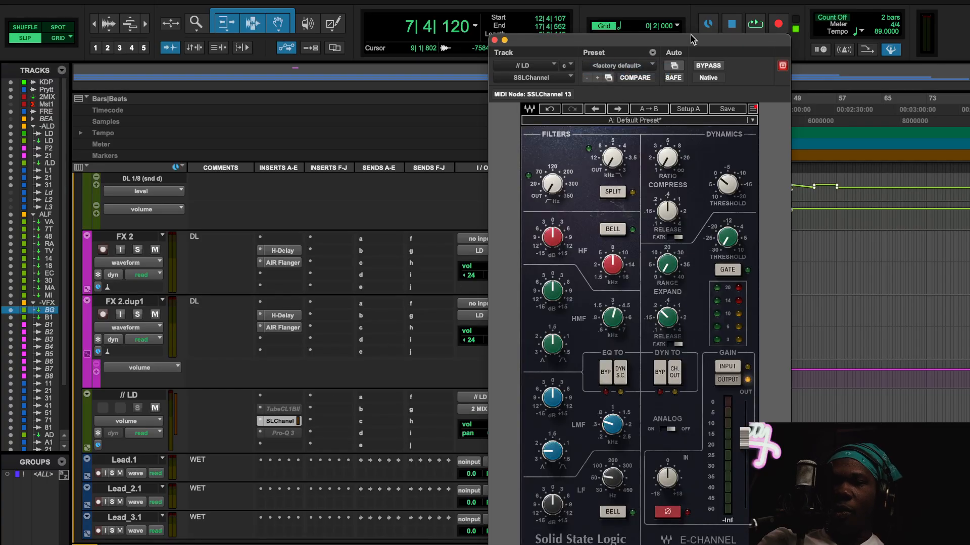
Move the SSLChannel window off the timeline and loop playback with the start point near bar 10
left_click_drag(691, 36, 477, 36)
key("space")
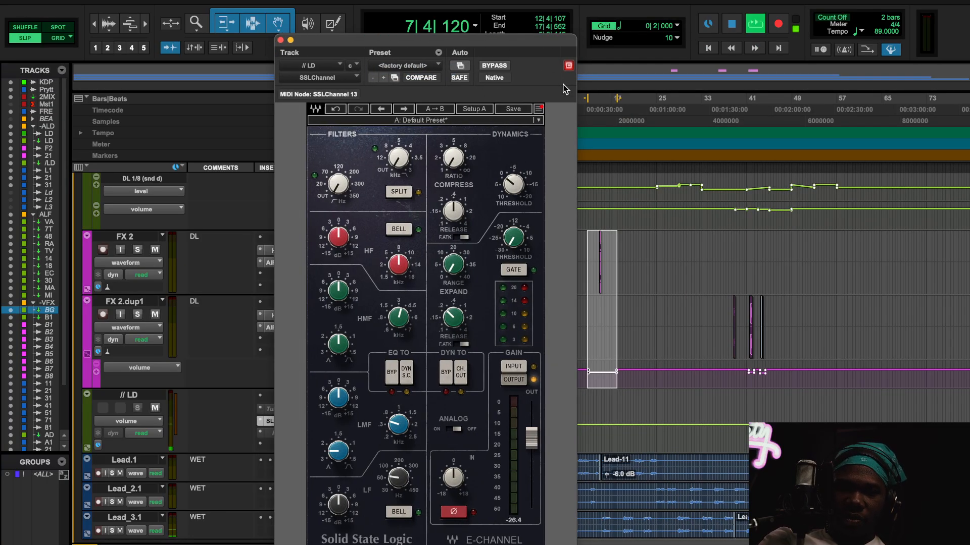
left_click(578, 109)
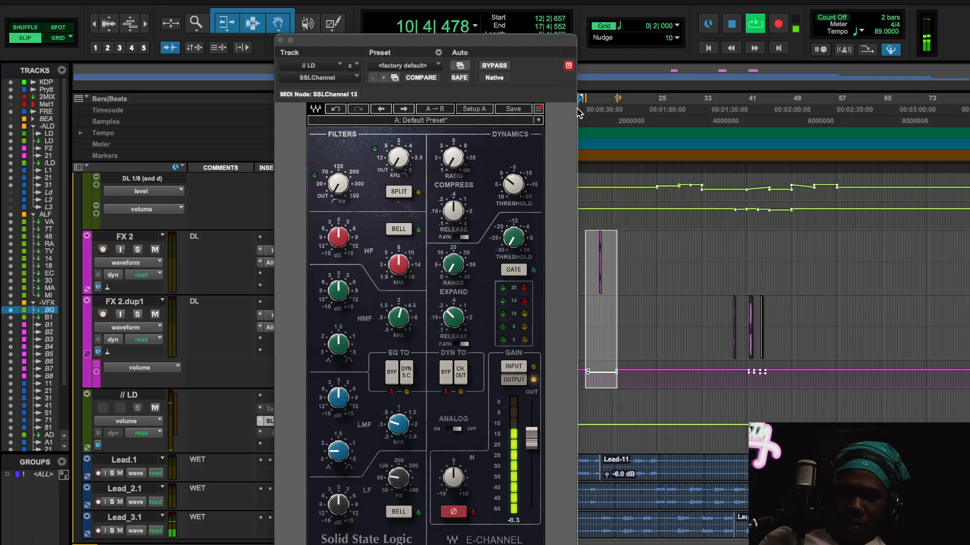
left_click(660, 275)
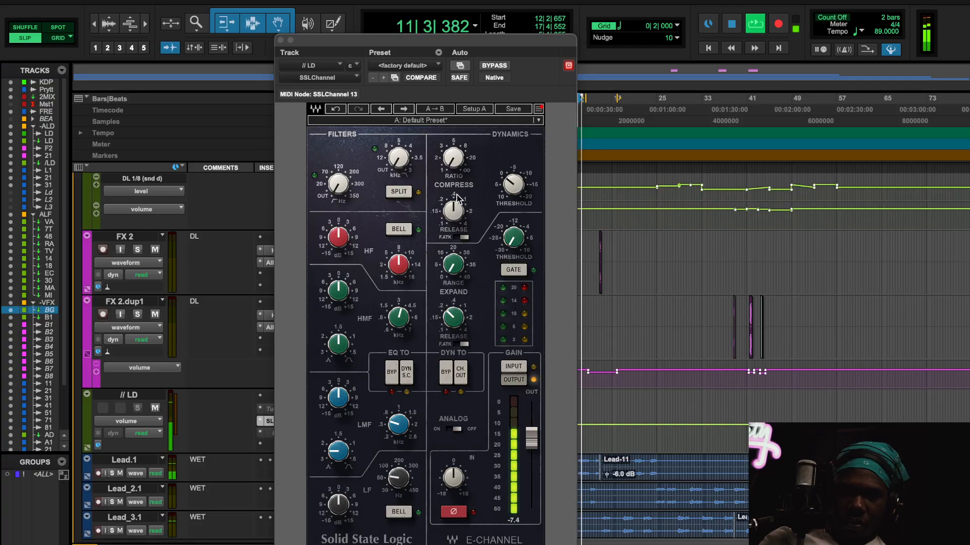
Set the SSLChannel compressor ratio to 4.2, turn on Split for the filters and route the dynamics to Ch Out
left_click(453, 158)
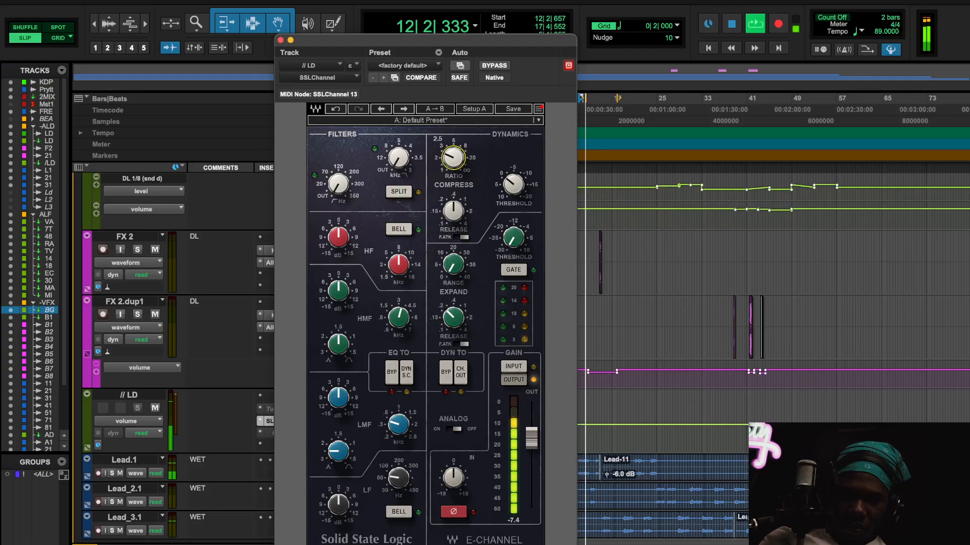
left_click_drag(453, 158, 453, 151)
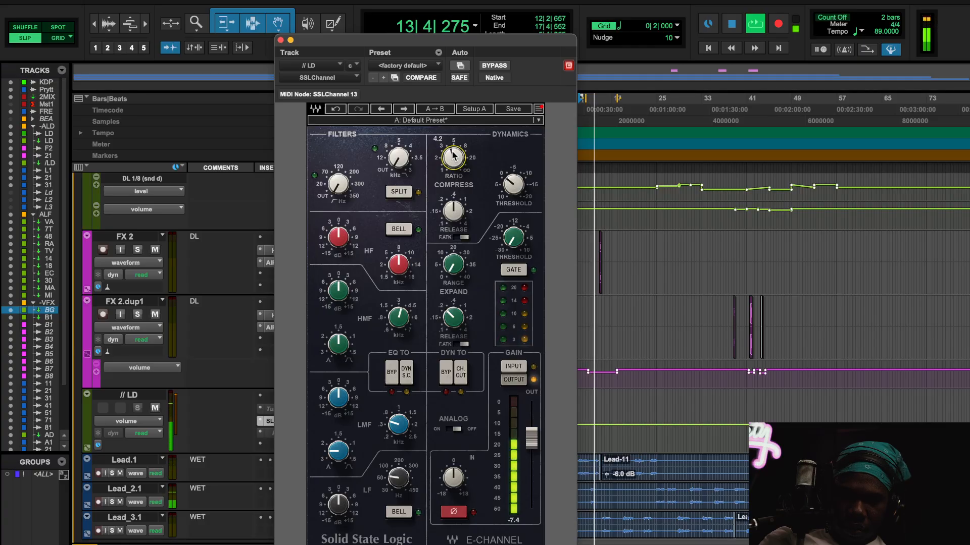
left_click(399, 192)
left_click(460, 374)
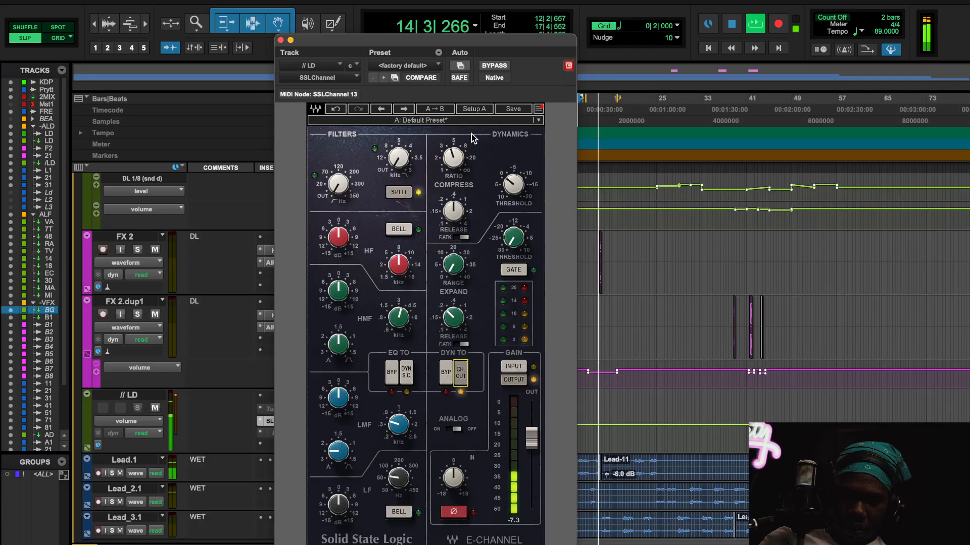
Shorten the compressor release, fine-tune its threshold and raise the expander range to about 6
mouse_move(457, 220)
left_mouse_down()
mouse_move(457, 240)
mouse_move(457, 225)
left_mouse_up()
left_click_drag(518, 196, 517, 196)
left_click_drag(458, 271, 458, 260)
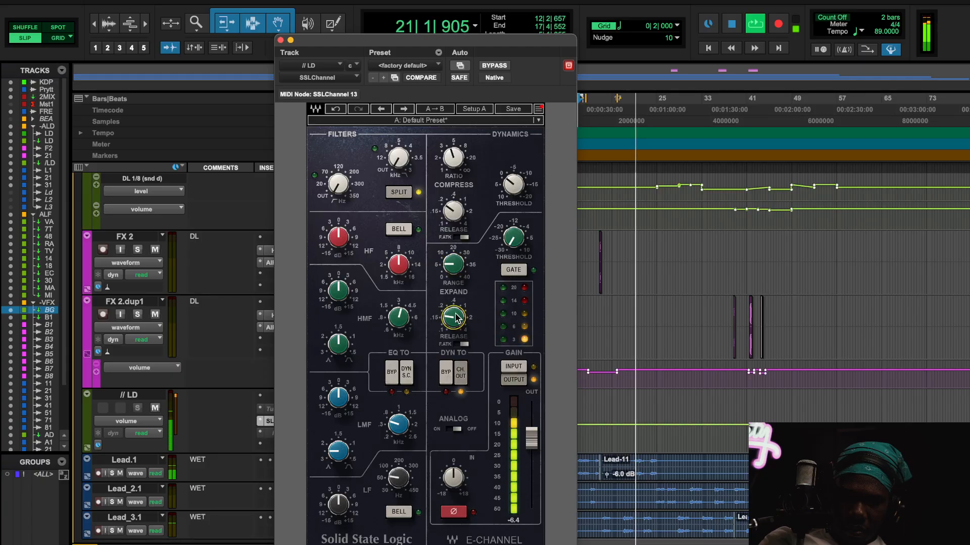
Raise the expander threshold slightly and bypass the dynamics section briefly to compare the sound
left_click(513, 237)
left_click_drag(513, 237, 521, 246)
left_click(443, 367)
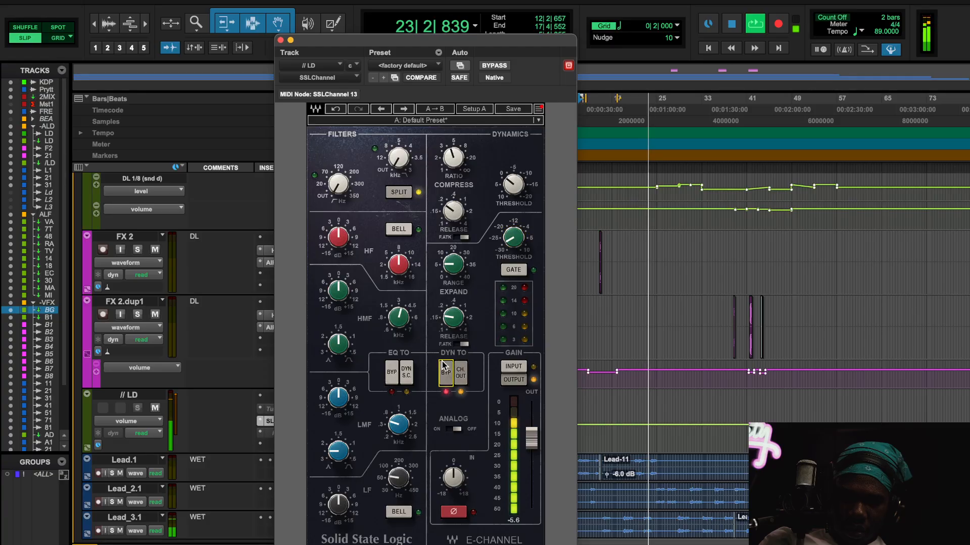
Lower the expander range to 0 and set the expander release to its minimum
left_click_drag(453, 263, 454, 268)
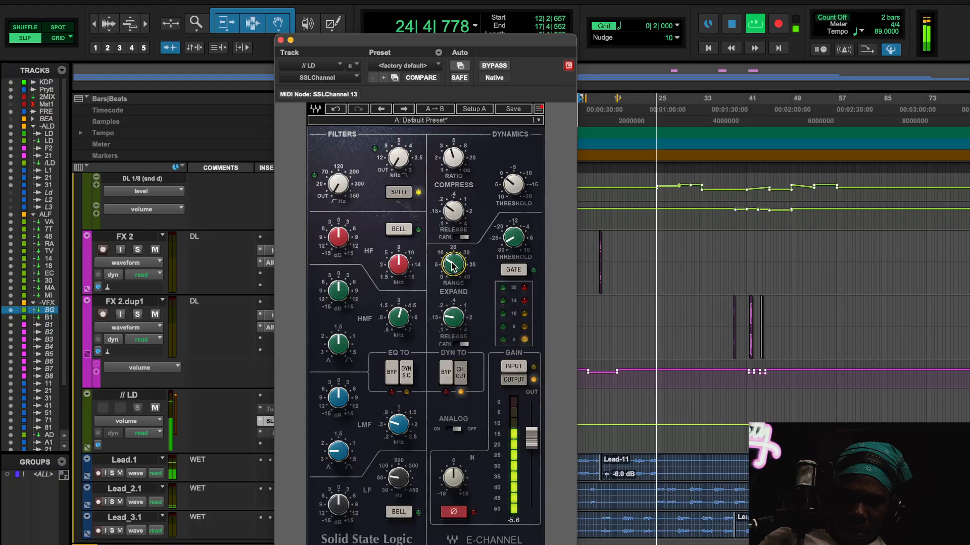
mouse_move(453, 270)
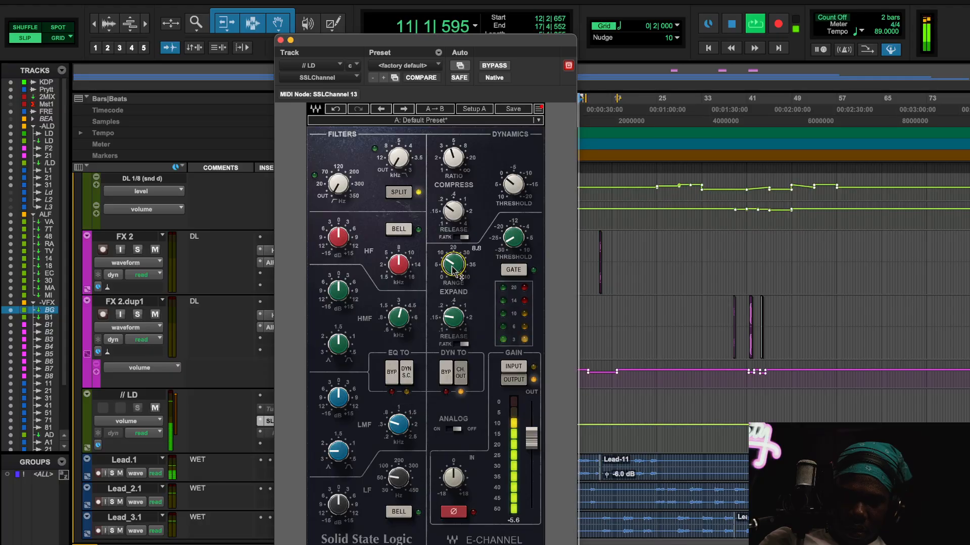
left_click_drag(453, 270, 453, 286)
mouse_move(454, 321)
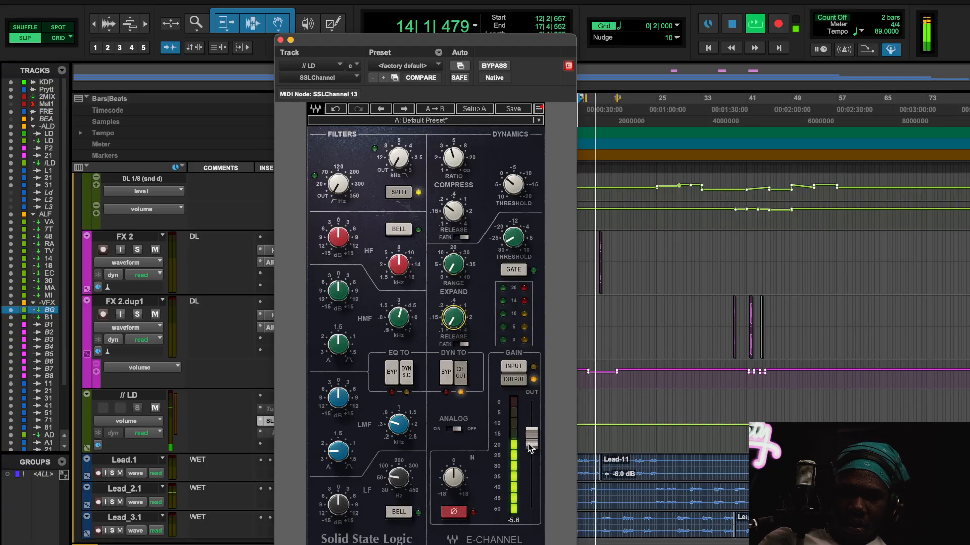
Raise the // LD track's volume to -15.1 dB, reopen the SSLChannel and mute the track
left_click(280, 40)
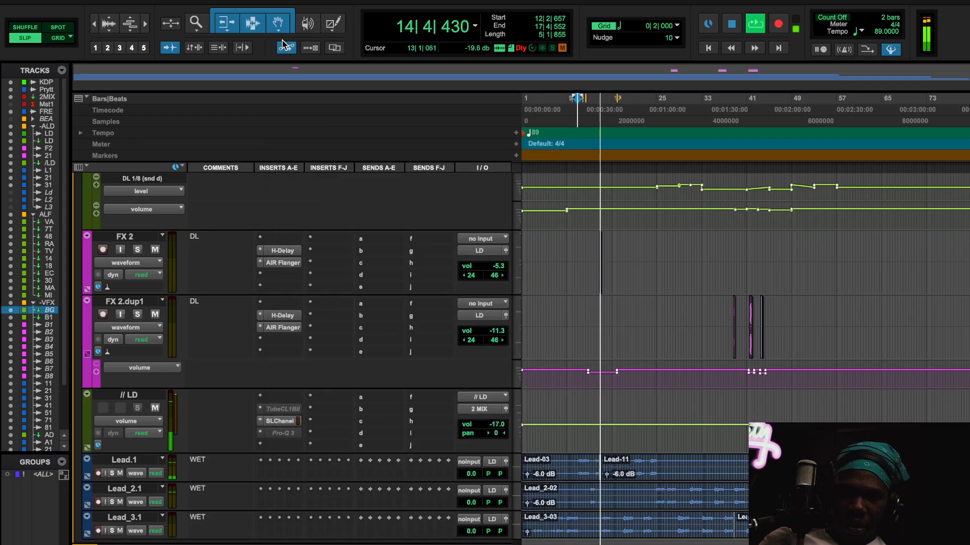
mouse_move(491, 427)
left_mouse_down()
mouse_move(491, 401)
mouse_move(499, 428)
left_mouse_up()
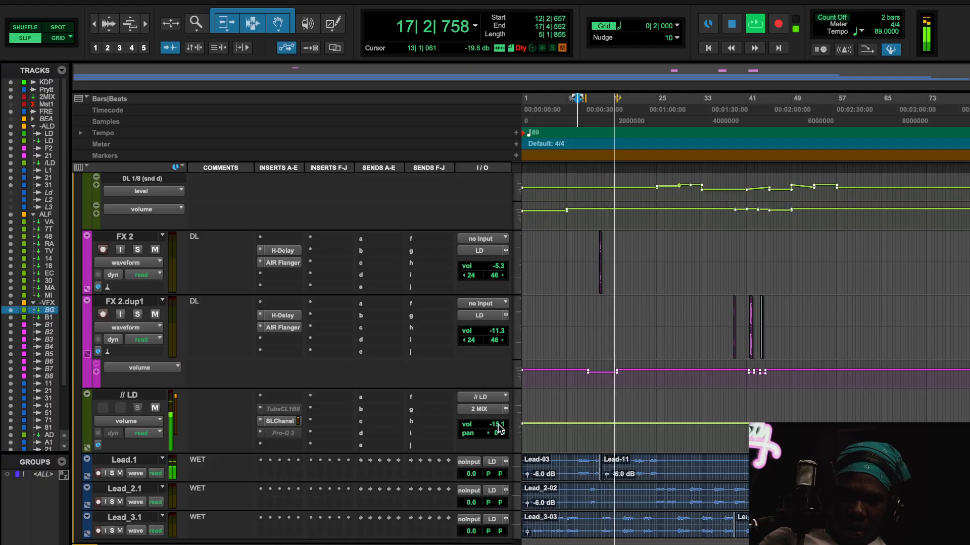
left_click(279, 420)
left_click(155, 408)
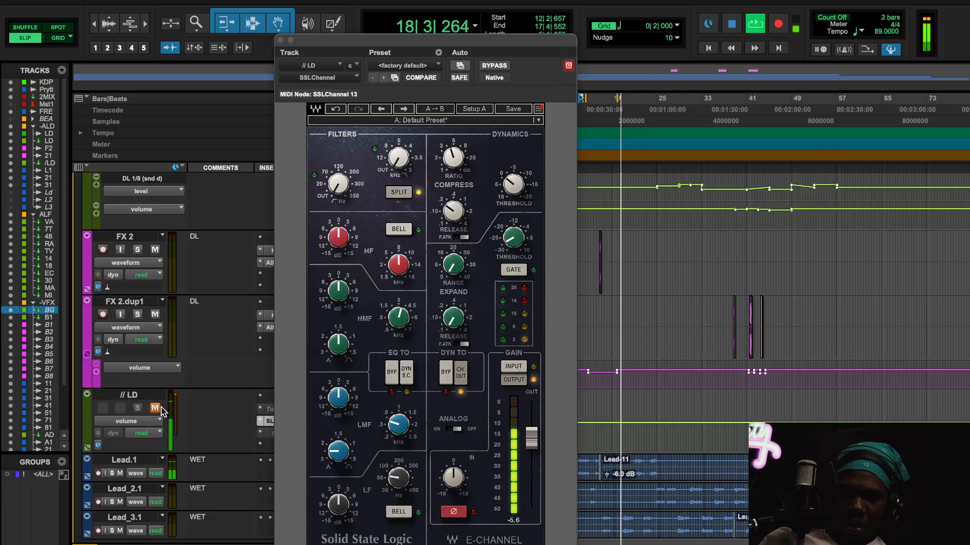
left_click(513, 108)
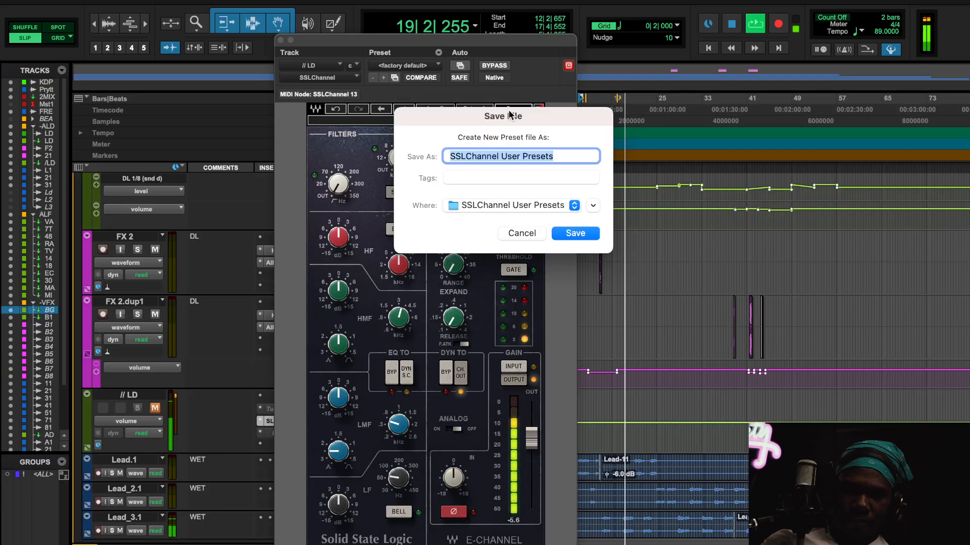
type("@")
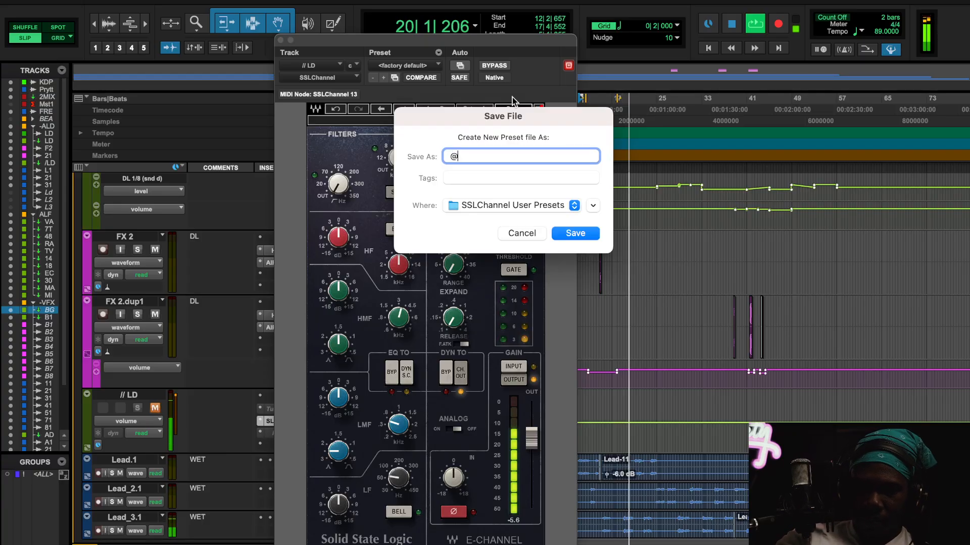
type("mixliken")
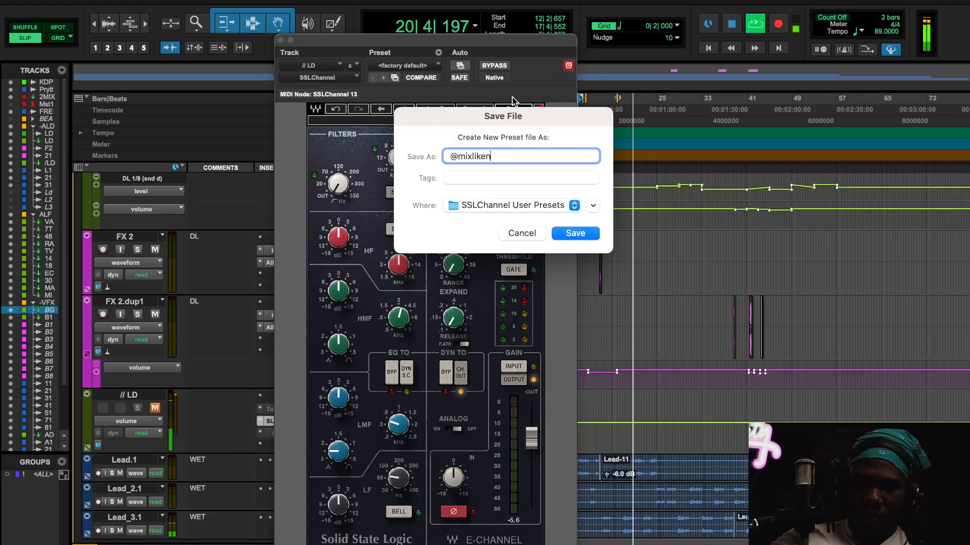
type("ix - PA")
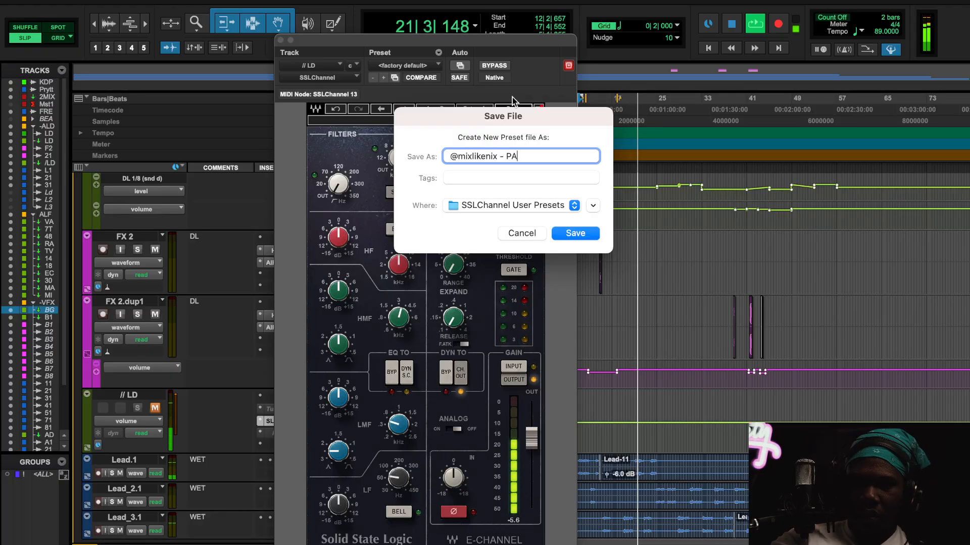
type("RALLEL VOCAL")
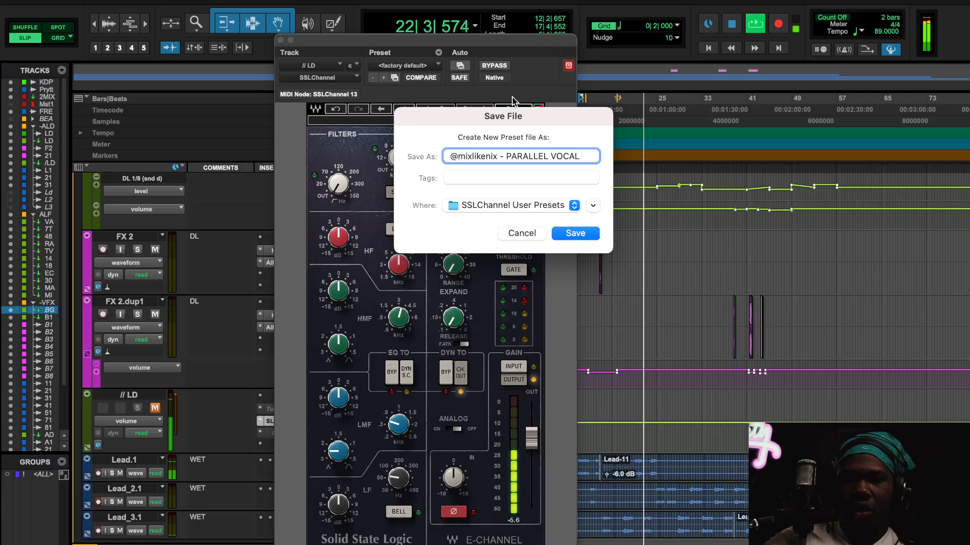
left_click(506, 156)
type("SSL")
key("Return")
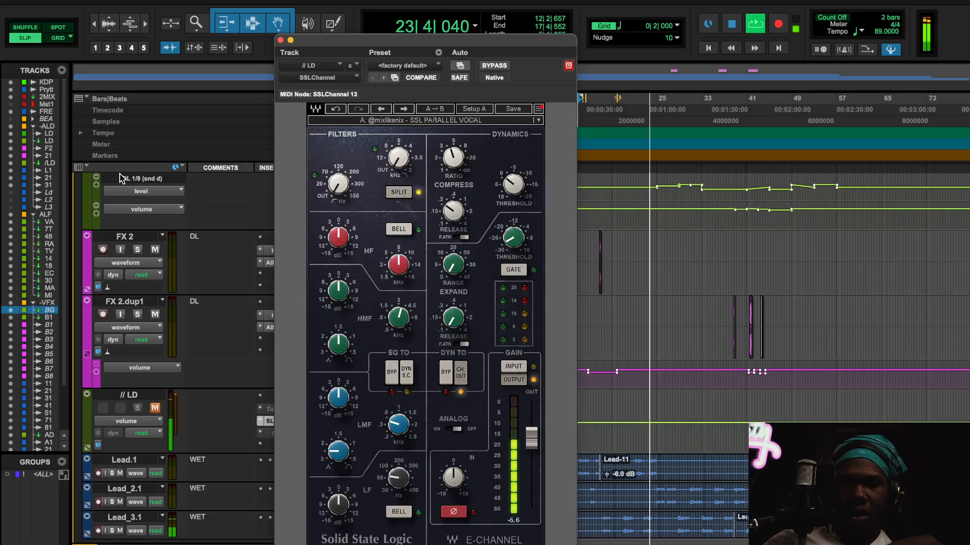
Unmute the // LD track to hear the parallel vocal in the mix and stop playback
left_click(154, 409)
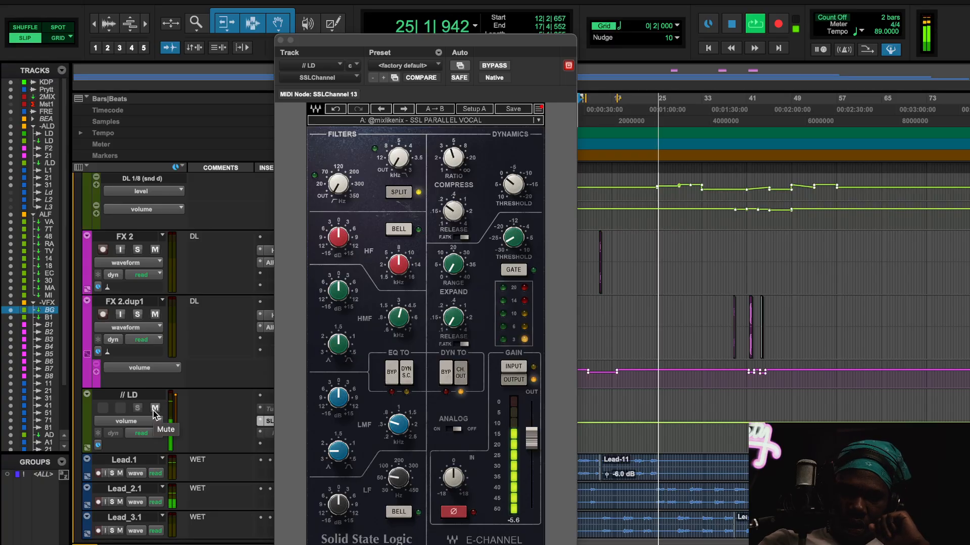
key("space")
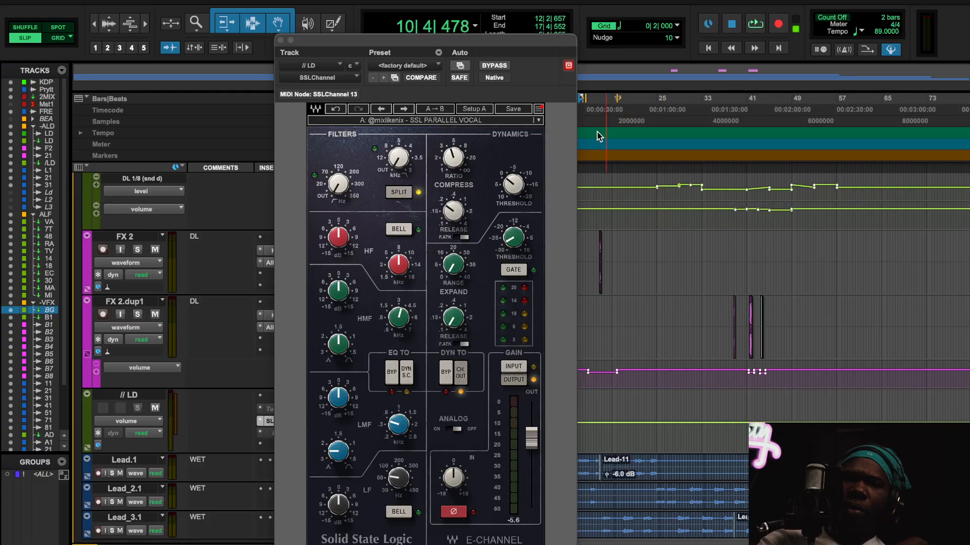
Play the section again, compare it with the SSLChannel bypassed and active, and close the plug-in window
key("space")
left_click(497, 66)
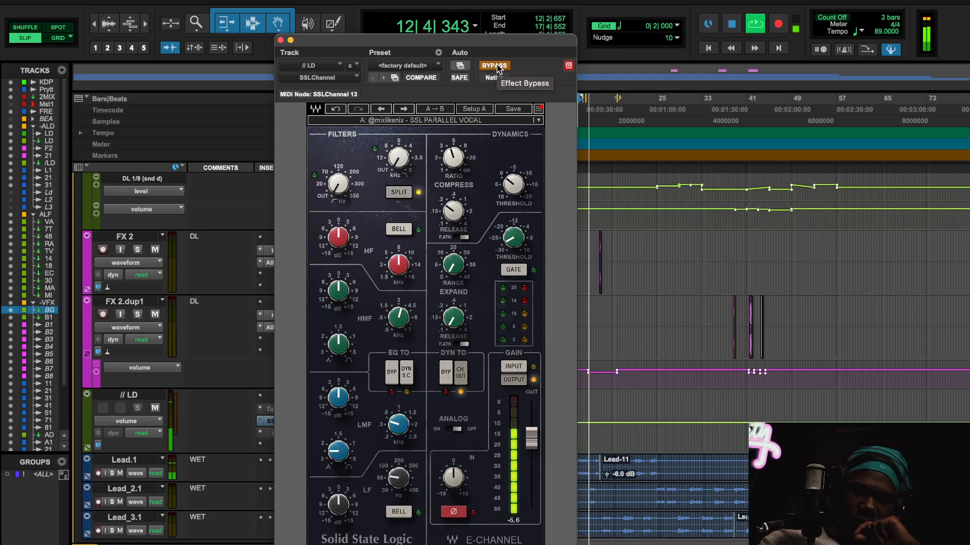
left_click(496, 66)
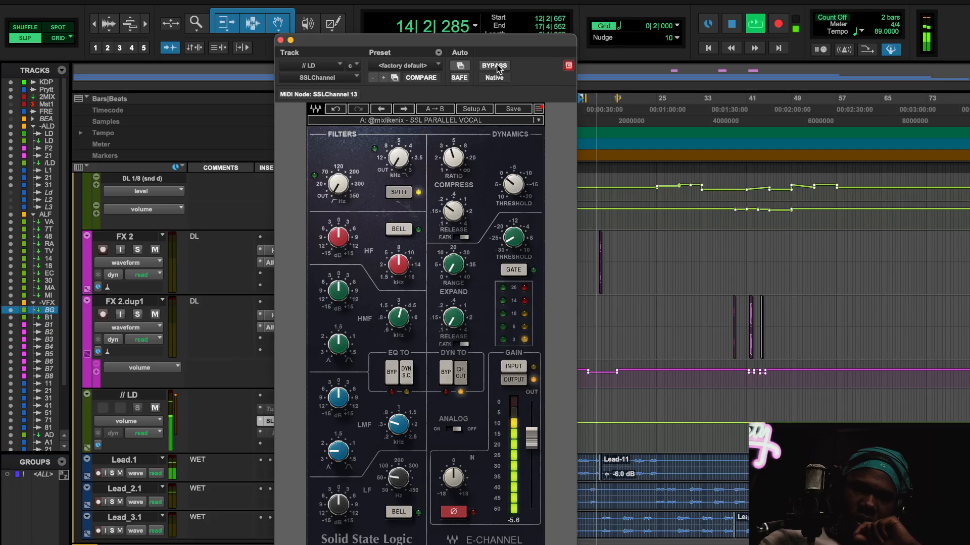
left_click(281, 40)
scroll(265, 414, "up", 5)
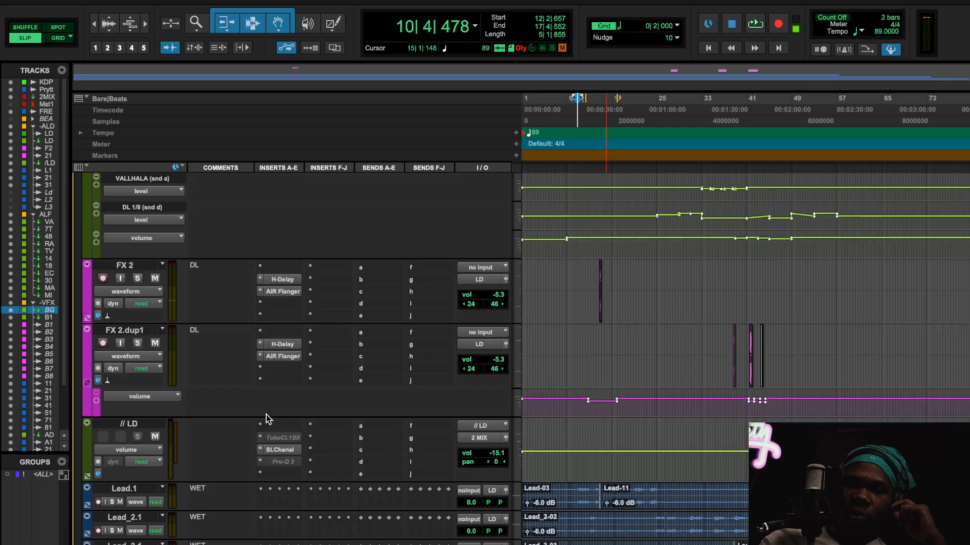
Make the REQ 6 insert on the LD track inactive and move it to the free insert slot j of the - LD - track
scroll(265, 414, "down", 5)
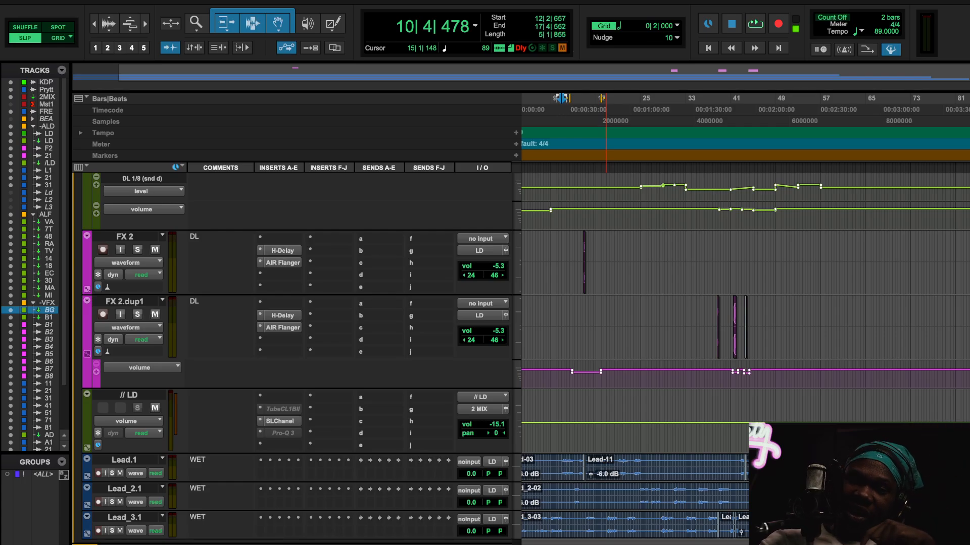
scroll(504, 264, "up", 3)
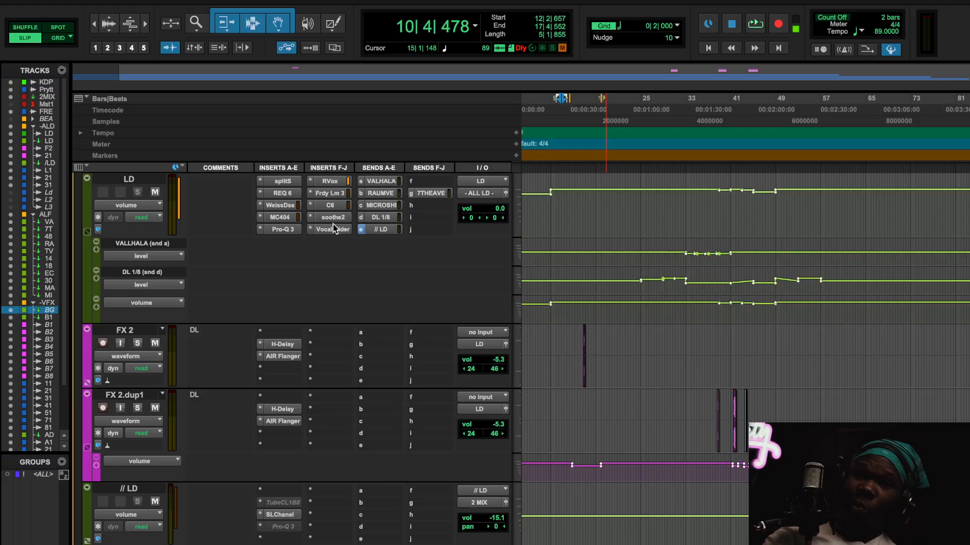
scroll(333, 228, "up", 2)
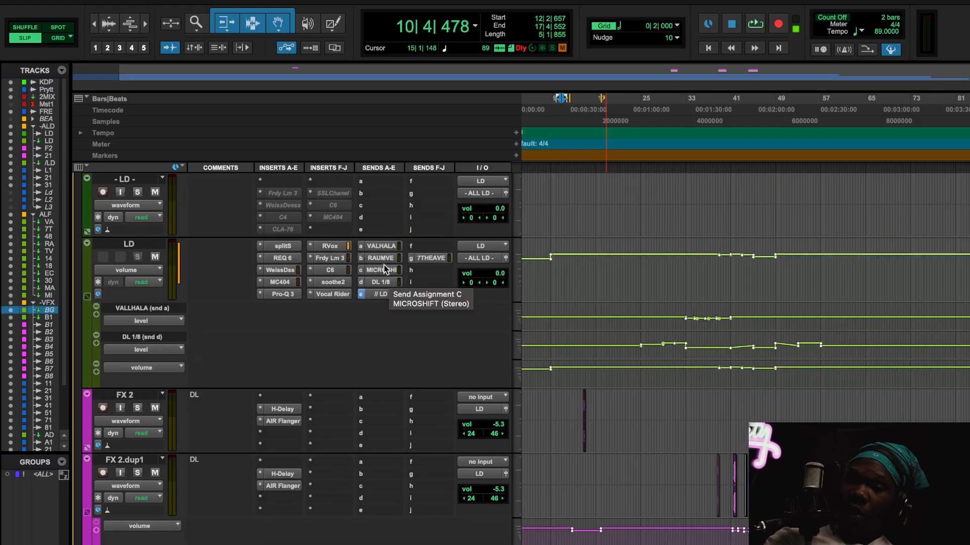
scroll(373, 420, "down", 8)
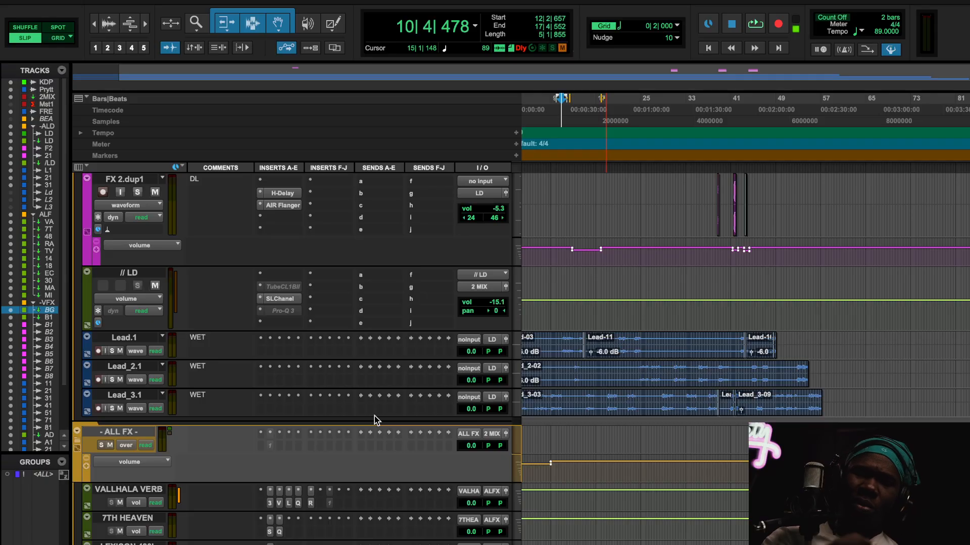
scroll(329, 276, "up", 12)
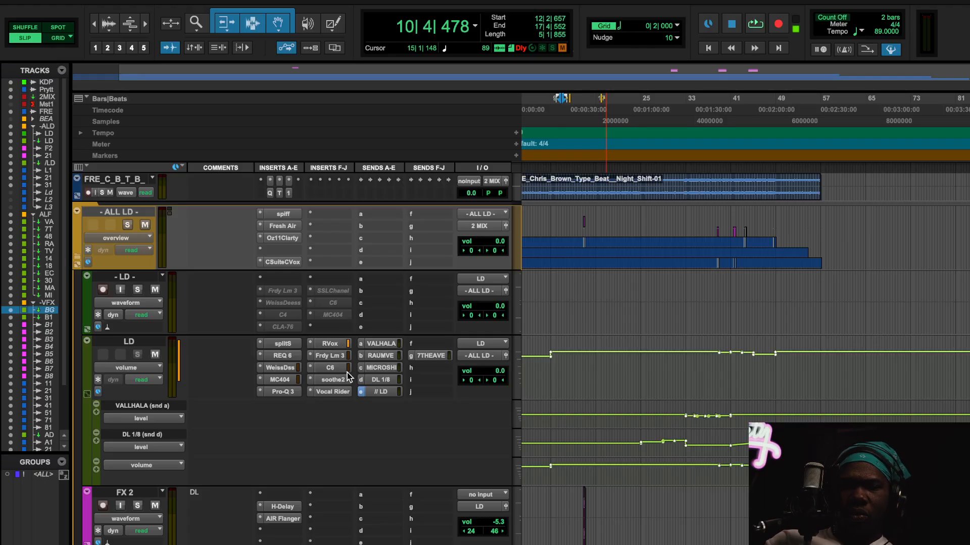
left_click(287, 357, "ctrl+super")
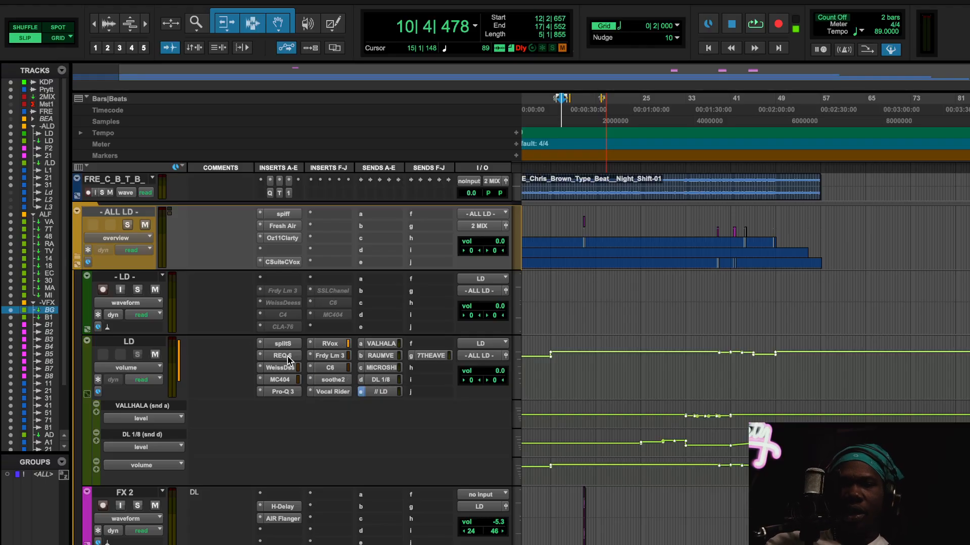
left_click_drag(287, 357, 329, 330)
Search the plug-ins for "ssl" and insert SSLChannel in the emptied insert slot b of the LD track
left_click(290, 354)
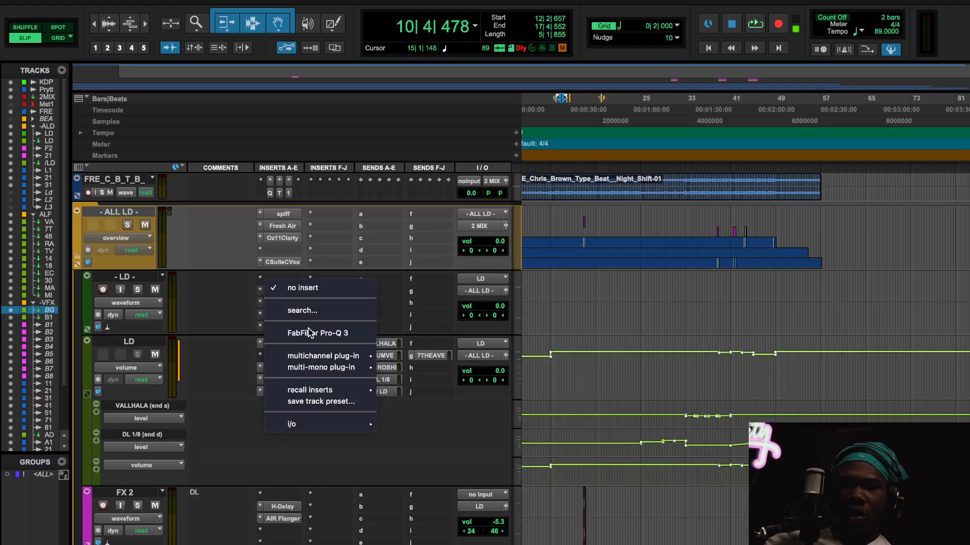
key("Escape")
left_click(273, 357)
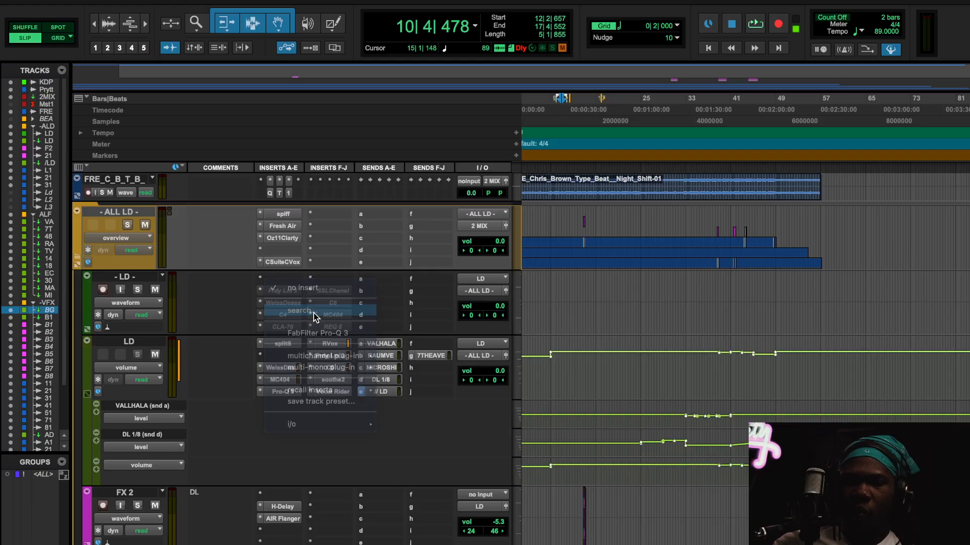
left_click(305, 310)
type("ssl")
left_click(359, 418)
During playback, route the SSLChannel dynamics to channel out, enable Split, and set the high-pass filter to about 66 Hz
key("space")
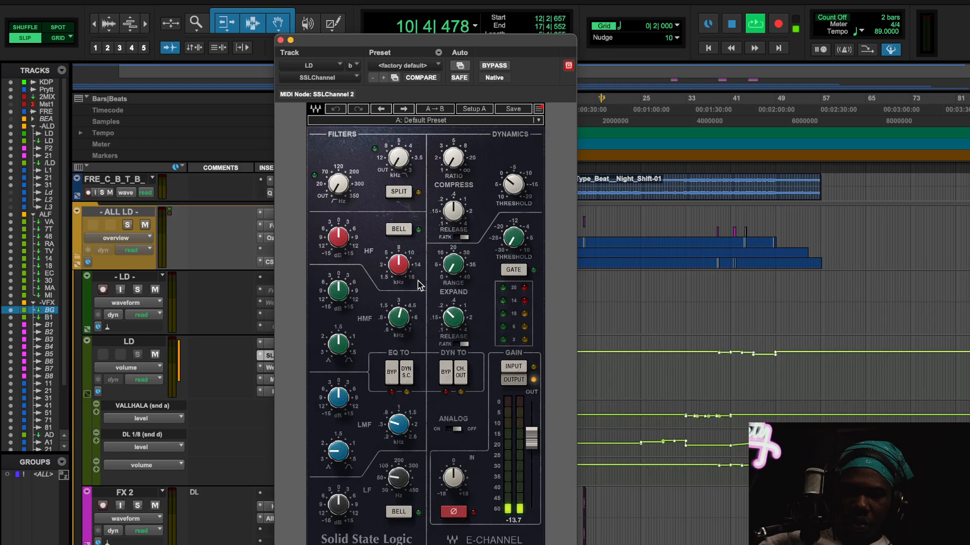
left_click(460, 374)
left_click(399, 191)
mouse_move(338, 184)
left_mouse_down()
mouse_move(339, 174)
mouse_move(339, 183)
left_mouse_up()
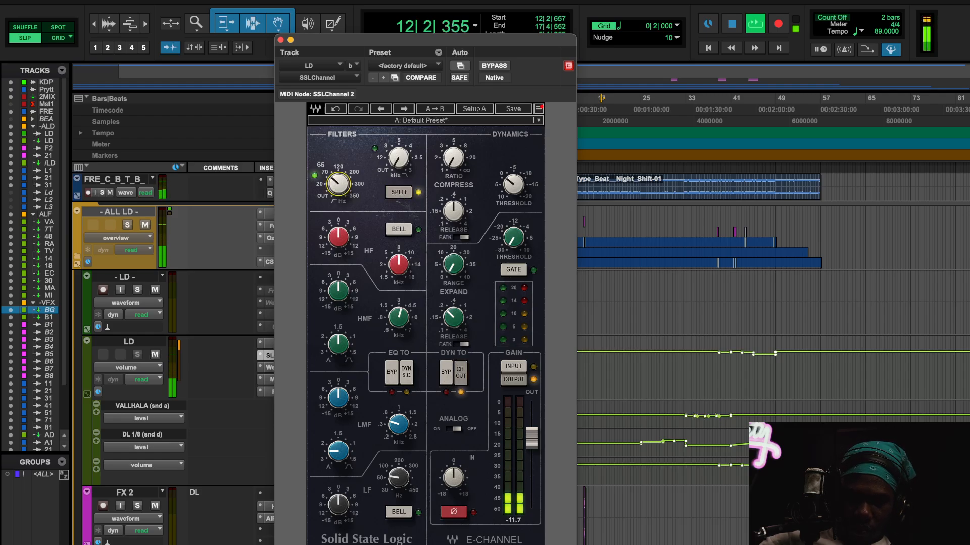
Boost the LF band strongly in bell mode, raise its frequency, and play the section to audition the low end
left_click_drag(350, 508, 350, 498)
left_click(394, 514)
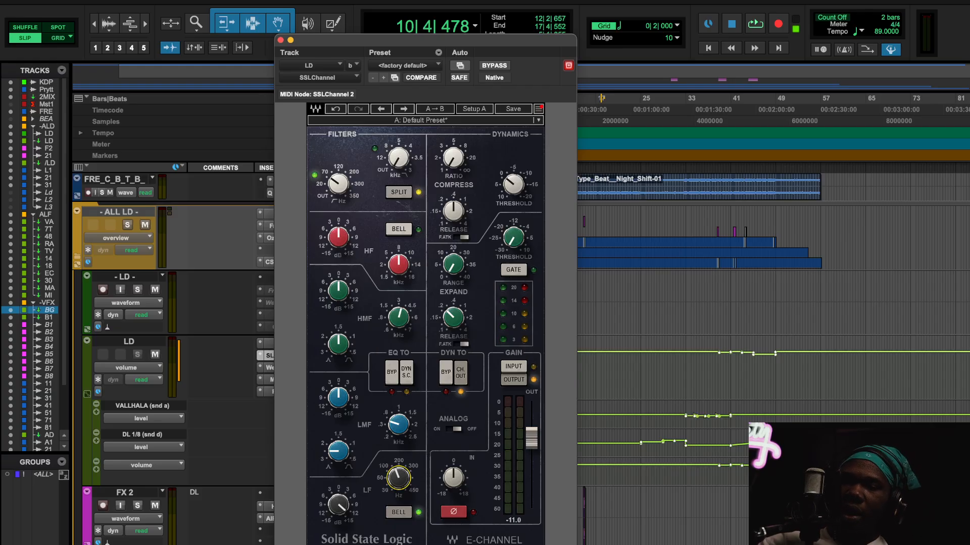
key("space")
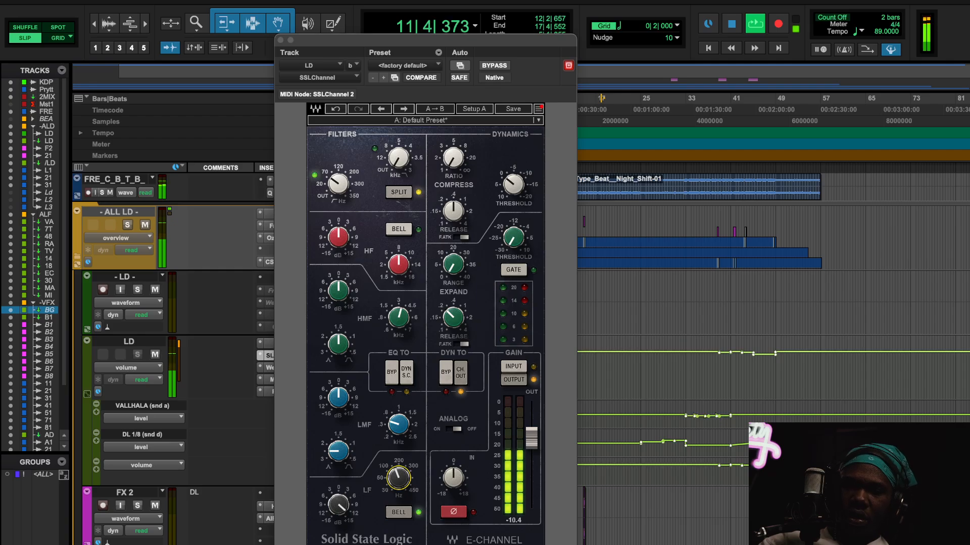
key("space")
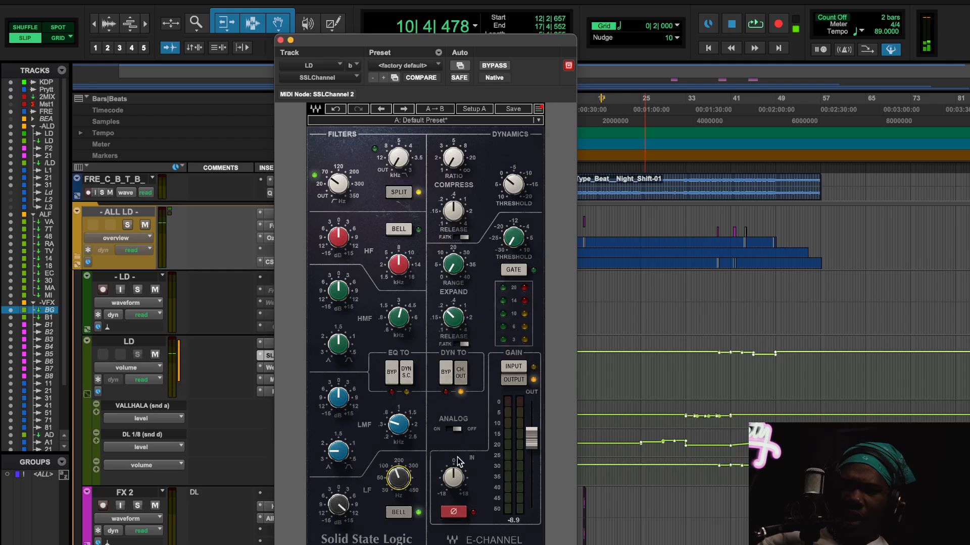
Return the LF band to shelf mode and set its gain to about -1.0 dB while the section plays
left_click(387, 512)
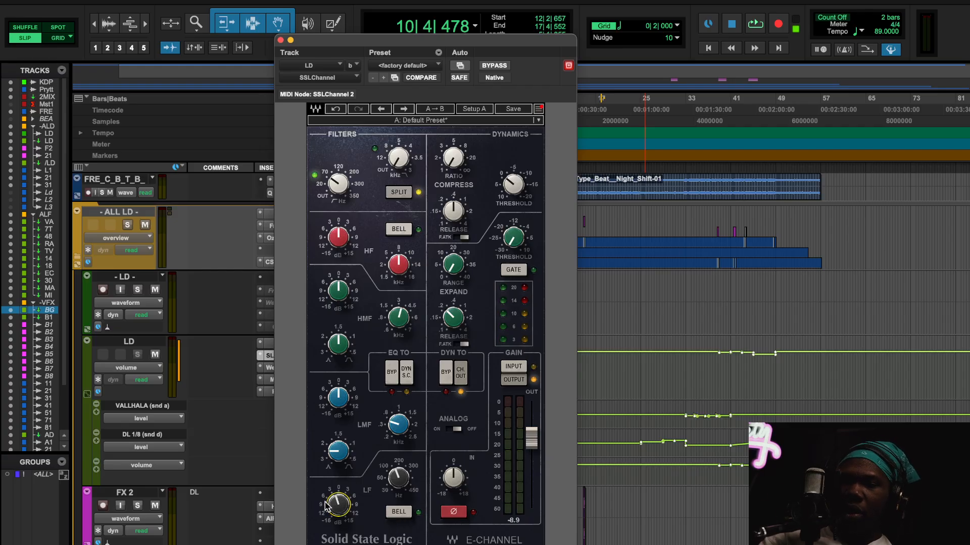
key("space")
left_click_drag(335, 505, 336, 501)
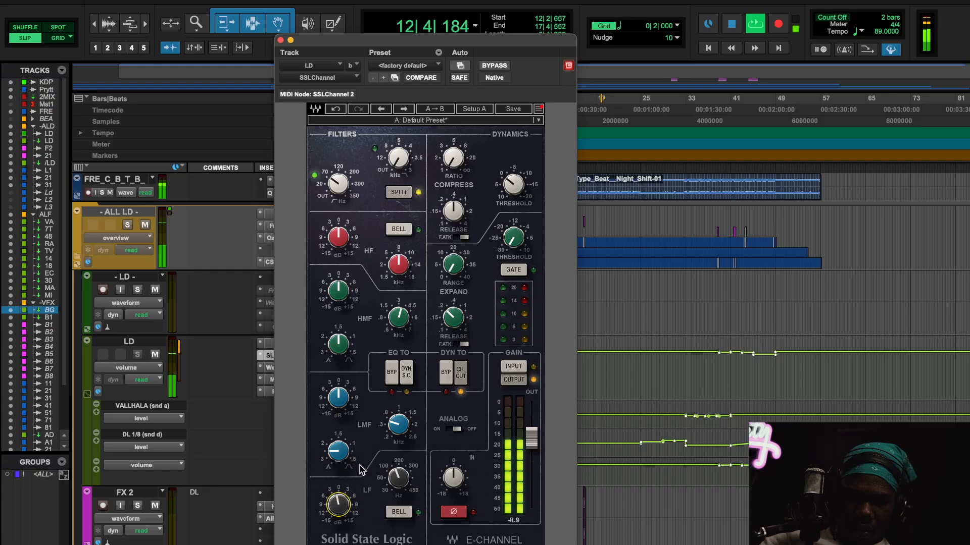
Compare the LD track with the SSLChannel bypassed and active, check the high-pass filter frequency, and stop playback
left_click(494, 66)
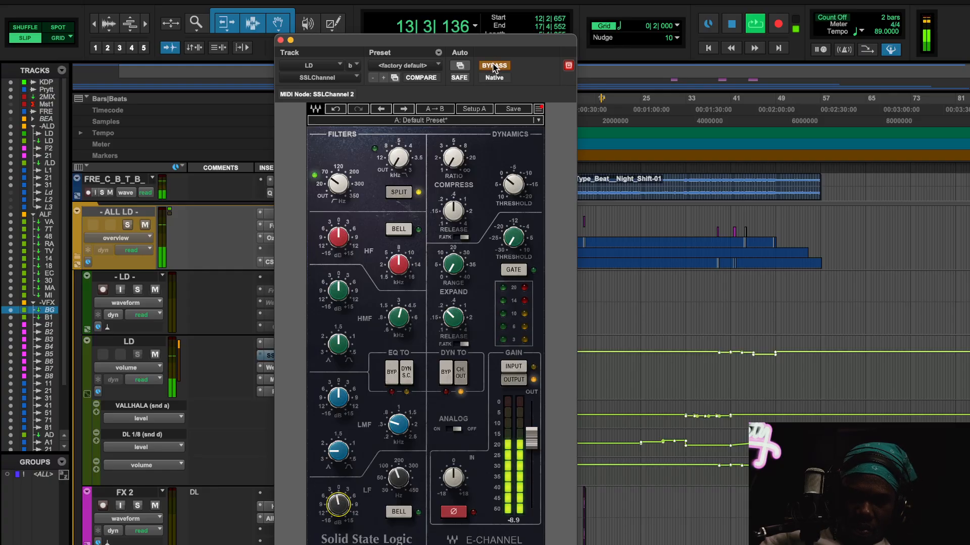
left_click(494, 66)
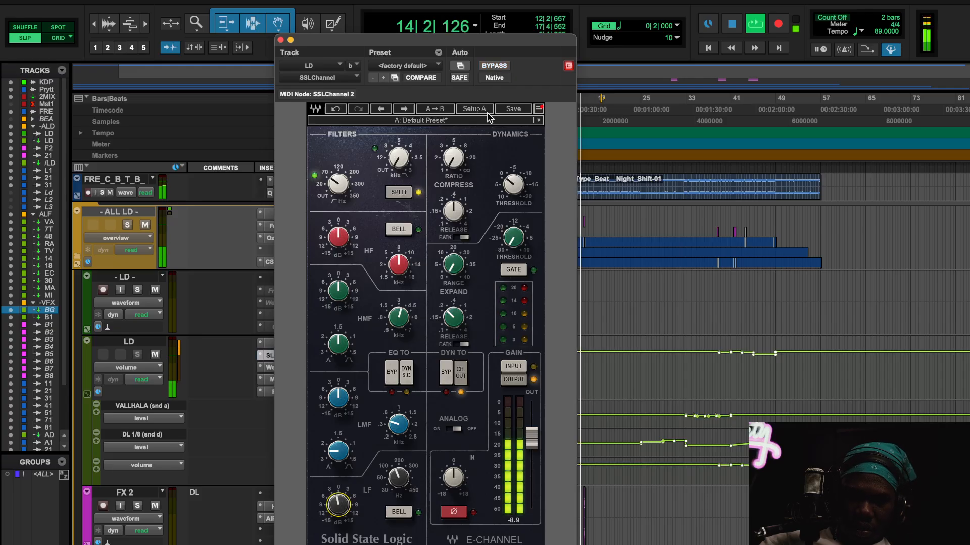
left_click(337, 184)
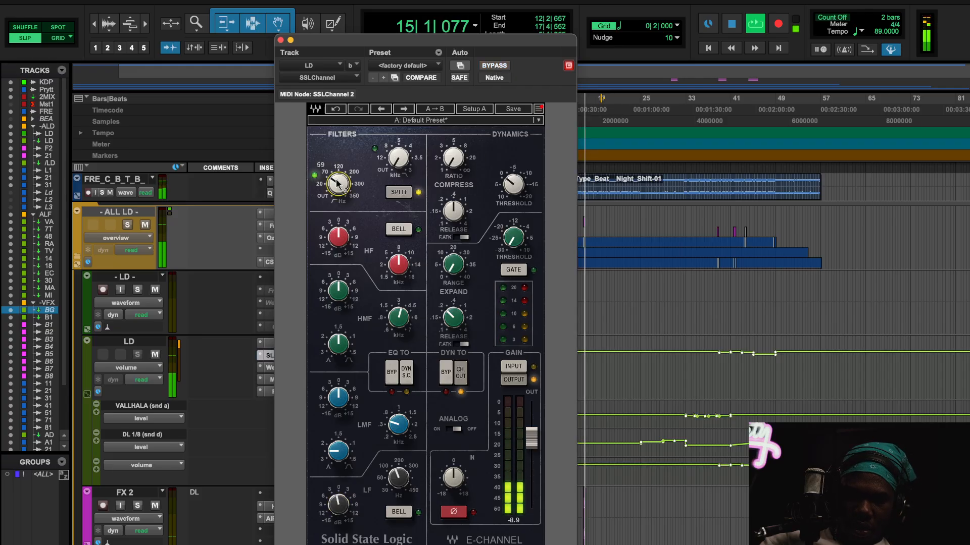
key("space")
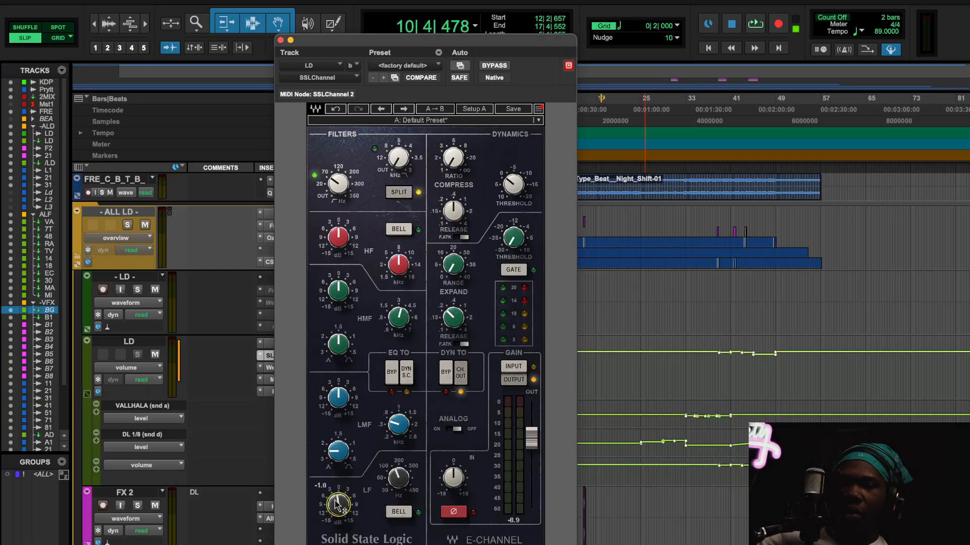
Tune the LMF band to about 0.31 kHz during playback, giving it a slight gain cut and a moderately narrow Q
key("space")
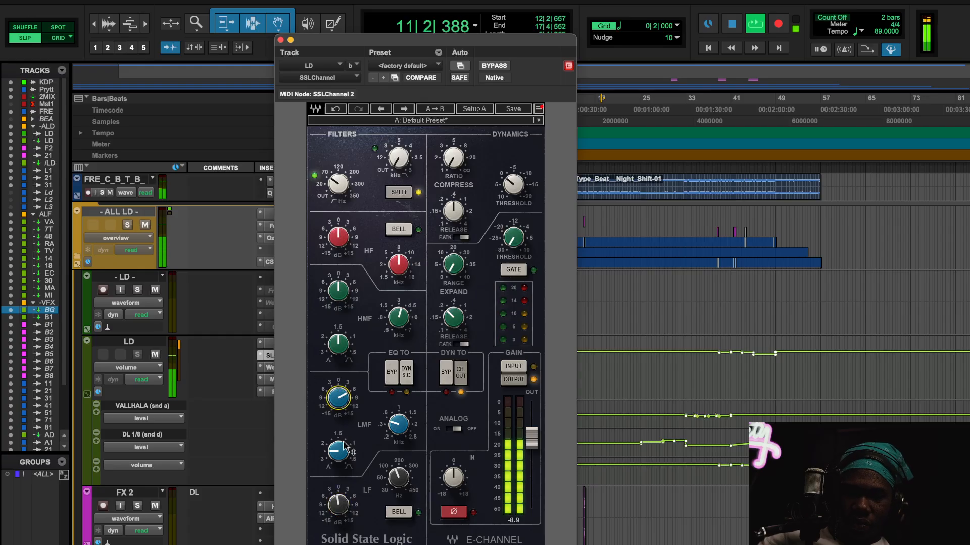
mouse_move(394, 430)
left_mouse_down()
mouse_move(395, 417)
mouse_move(349, 402)
mouse_move(397, 433)
mouse_move(397, 444)
mouse_move(398, 427)
mouse_move(397, 441)
left_mouse_up()
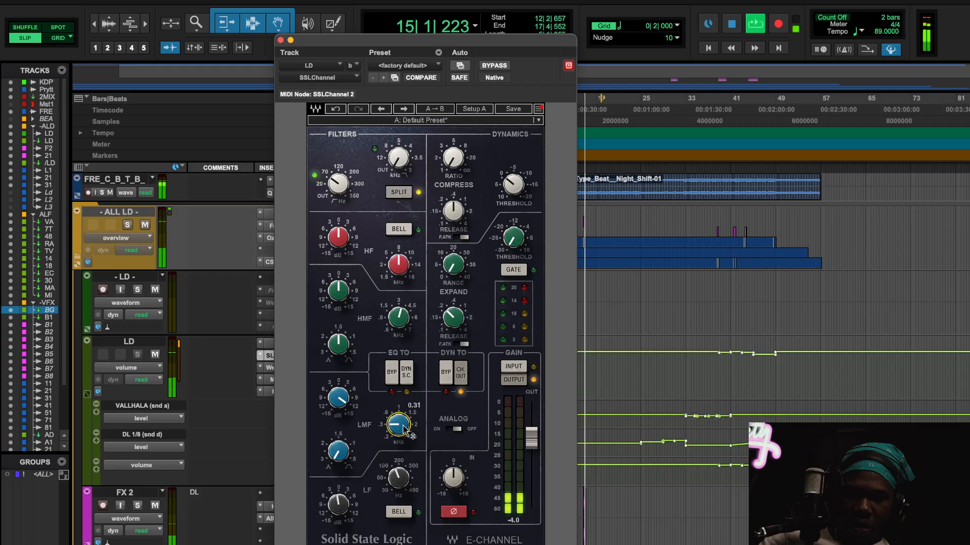
mouse_move(338, 397)
left_mouse_down()
mouse_move(339, 383)
mouse_move(338, 400)
left_mouse_up()
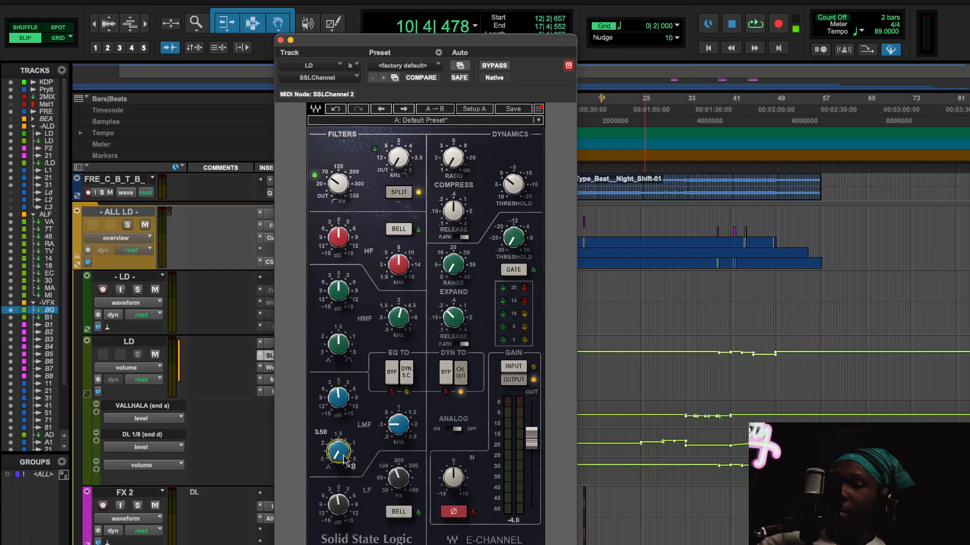
key("space")
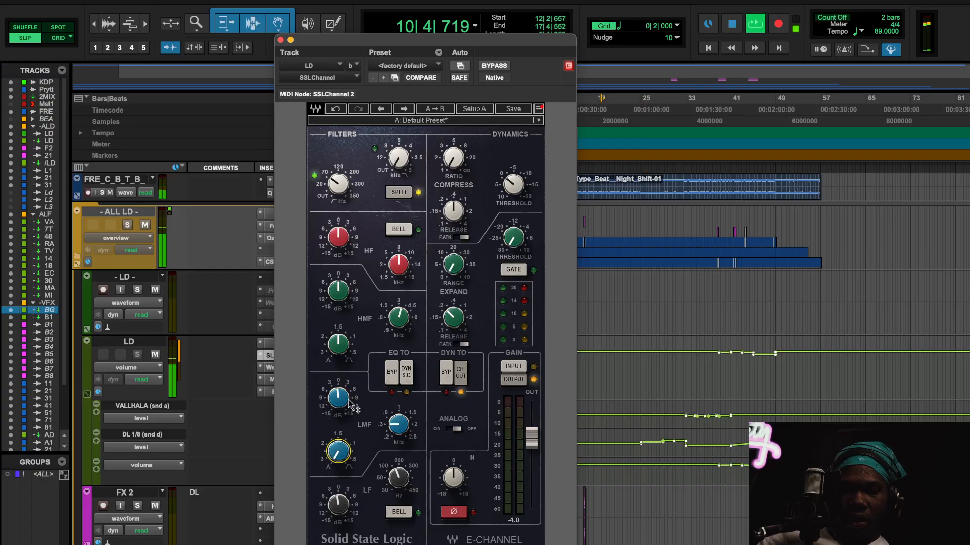
left_click_drag(347, 455, 347, 462)
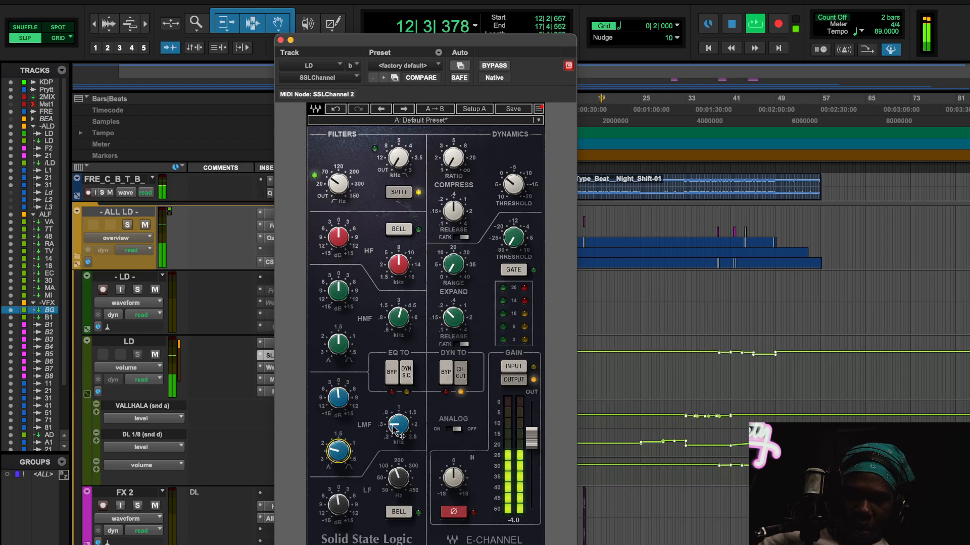
Compare the lead vocal with the new EQ bypassed and active, close the SSLChannel window, and stop playback
left_click(495, 66)
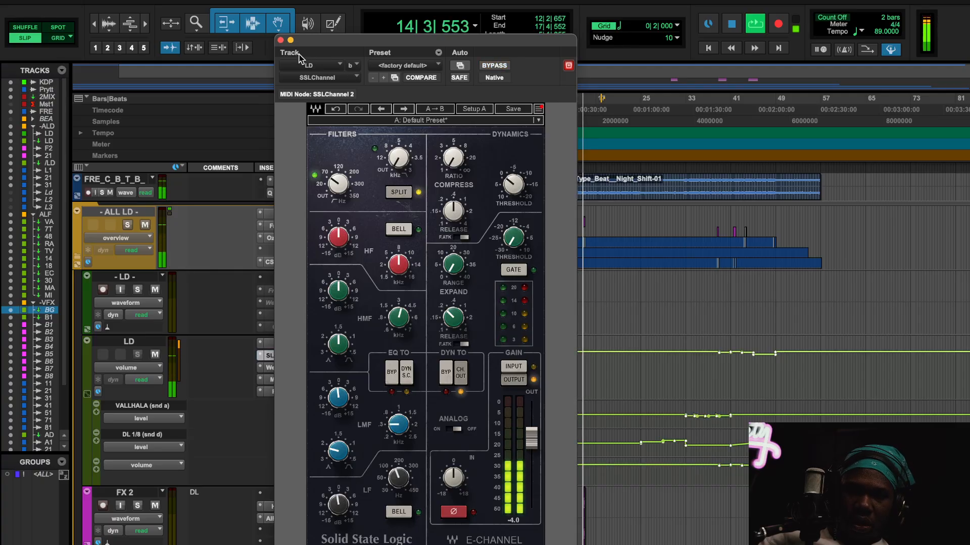
left_click(280, 40)
key("space")
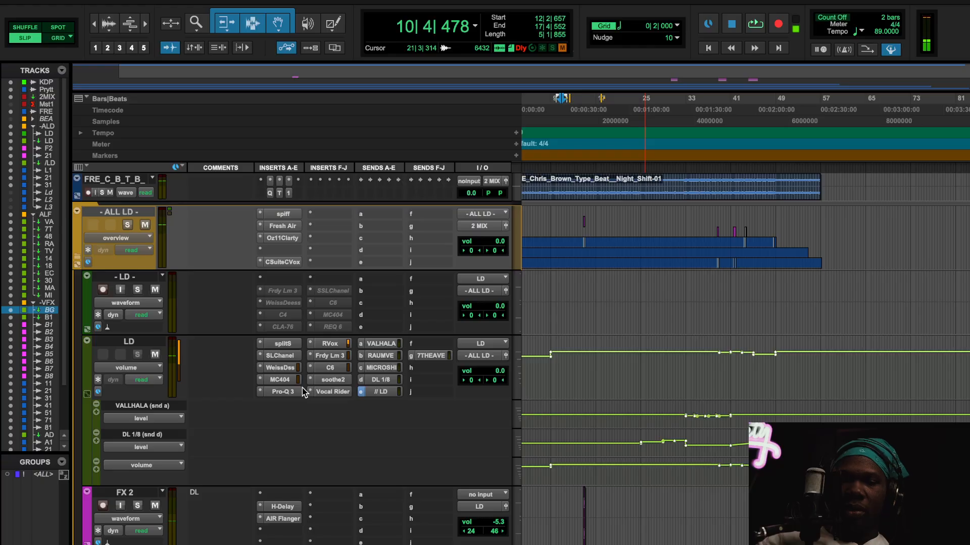
Bypass all LD inserts except splitS and SSLChannel, and compare the SSLChannel bypassed and active during playback
left_click(277, 346)
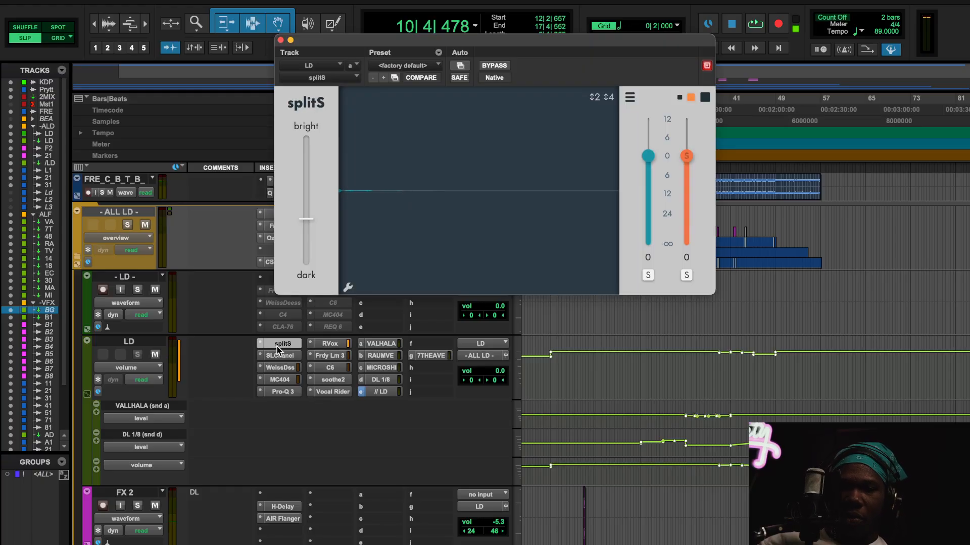
left_click(281, 347, "alt+super")
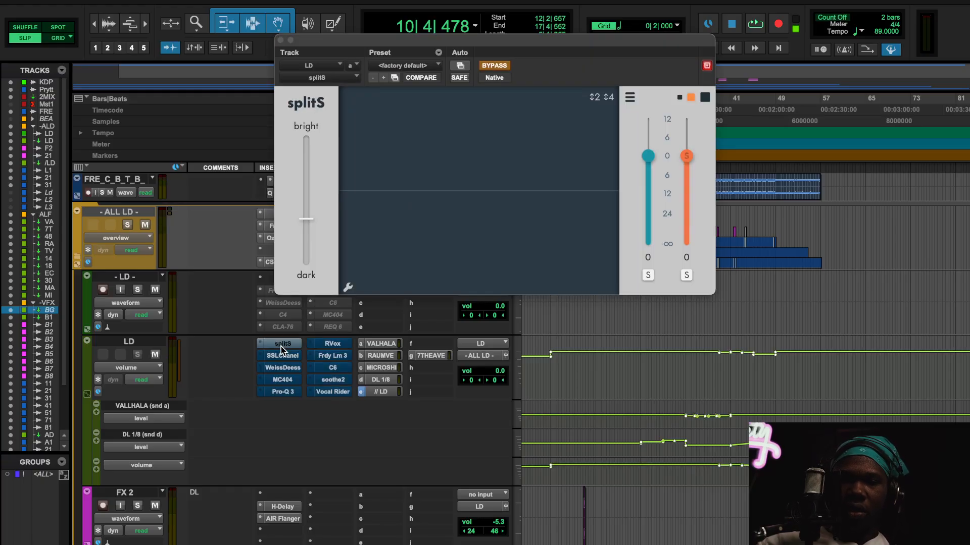
left_click(289, 349, "super")
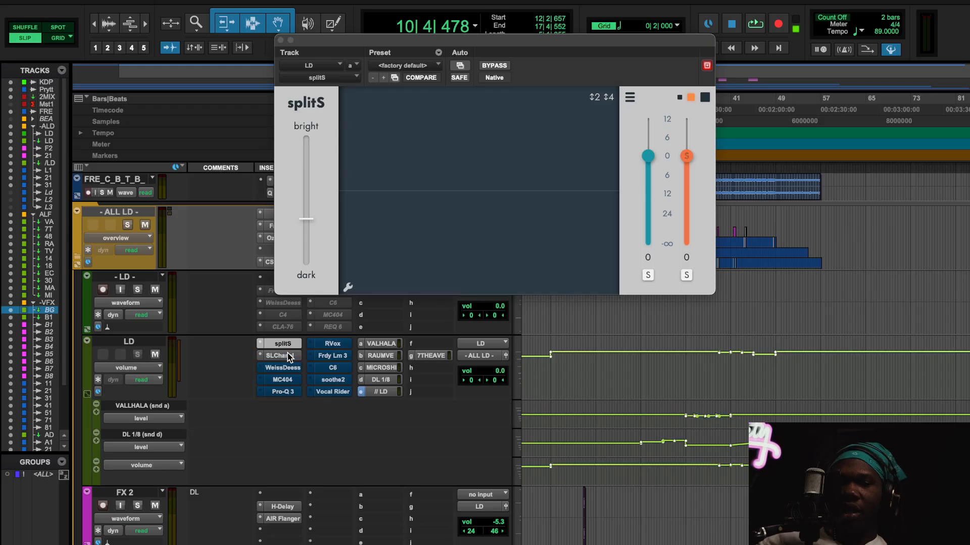
left_click(287, 356)
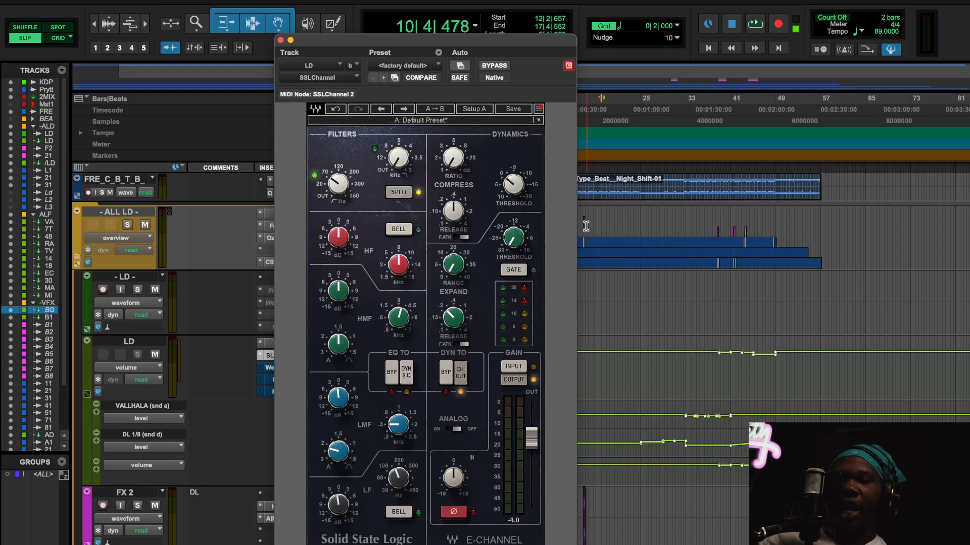
left_click(499, 64)
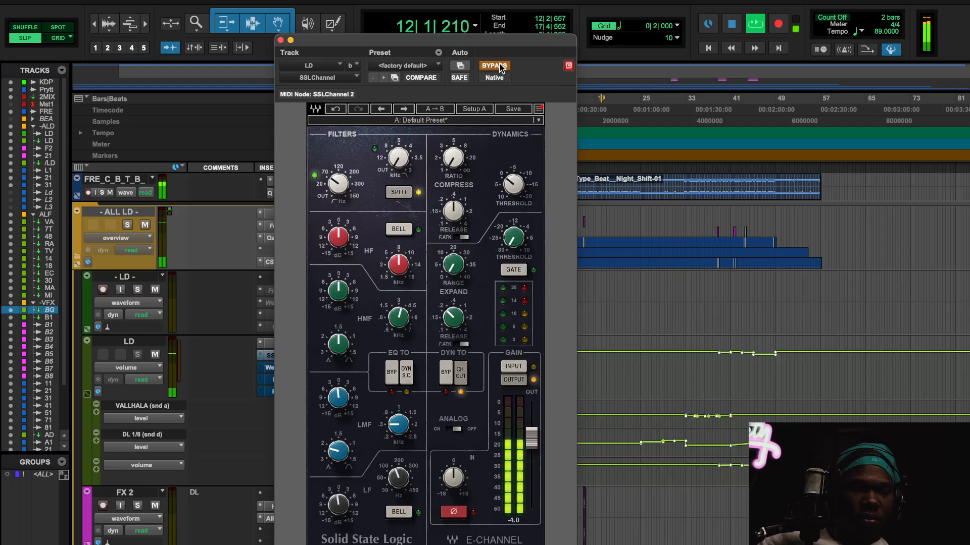
left_click(499, 66)
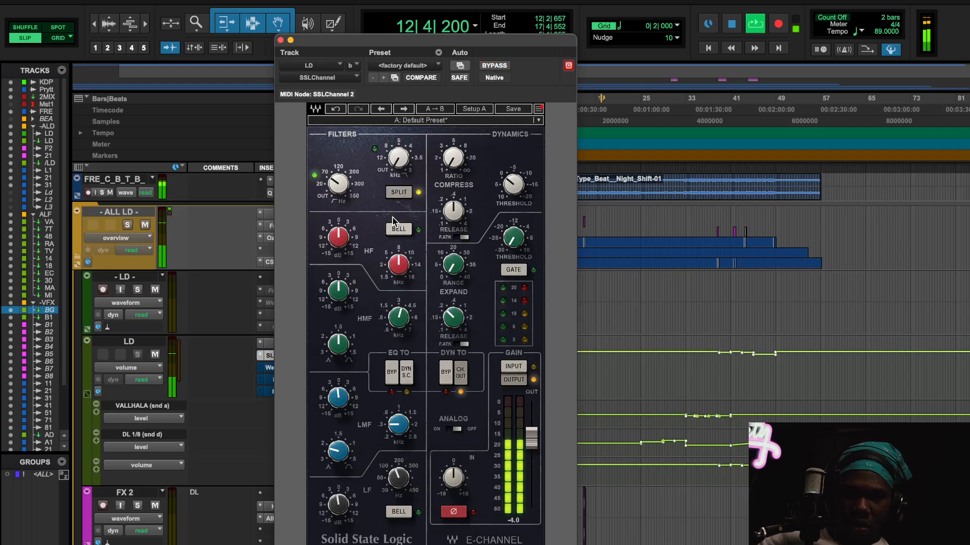
Boost the SSLChannel's HF band by about 3 dB and lower its frequency to about 6 kHz
left_click_drag(337, 237, 338, 225)
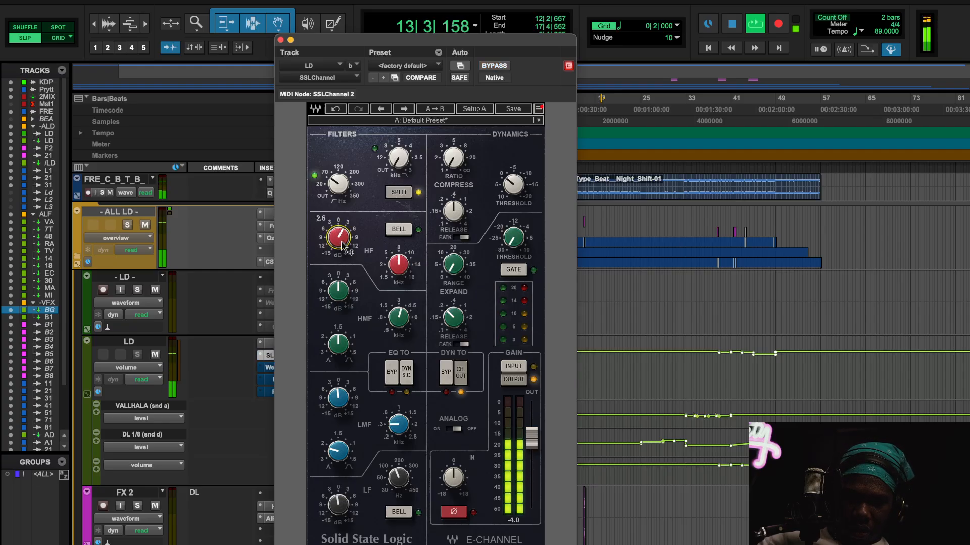
mouse_move(399, 264)
left_mouse_down()
mouse_move(399, 277)
mouse_move(401, 217)
mouse_move(400, 278)
left_mouse_up()
left_click(398, 232)
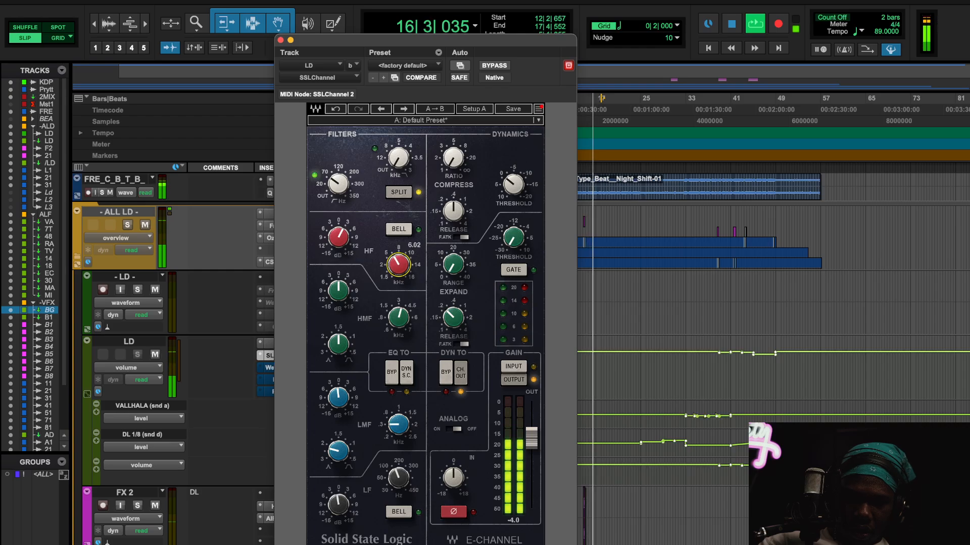
left_click_drag(339, 237, 339, 236)
Try out the HMF band's gain and lower its frequency while listening, and stop playback
left_click_drag(339, 290, 338, 291)
left_click_drag(398, 317, 399, 317)
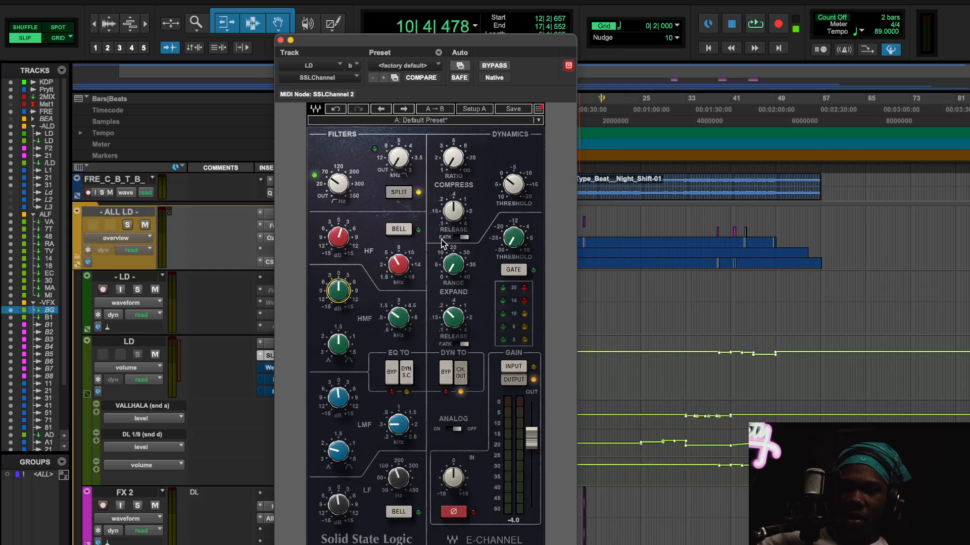
Set the SSLChannel compressor's release to 0.10, adjust its threshold, and set the ratio to about 1.3
left_click(453, 212)
left_click(509, 190)
left_click(453, 159)
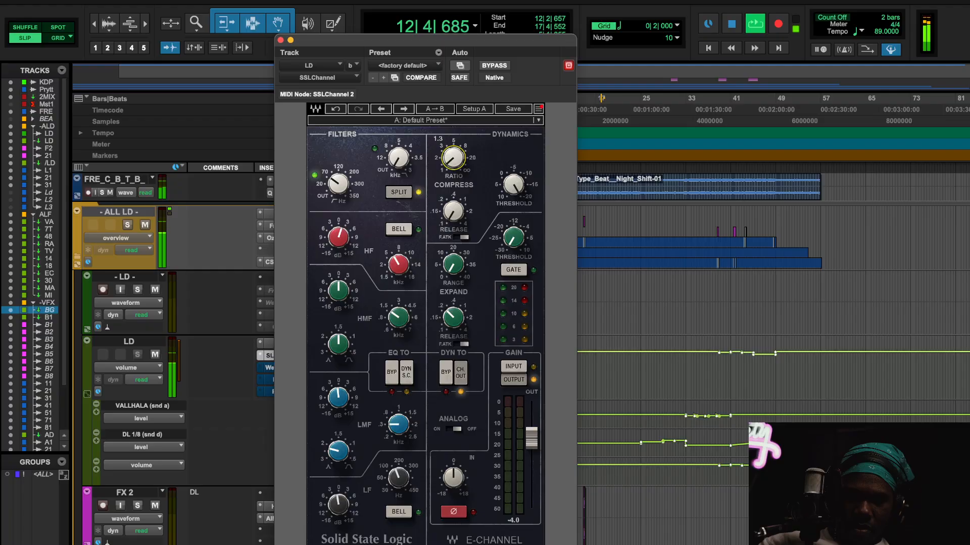
Reactivate the bypassed inserts on the LD track and reopen its SSLChannel
left_click(274, 357)
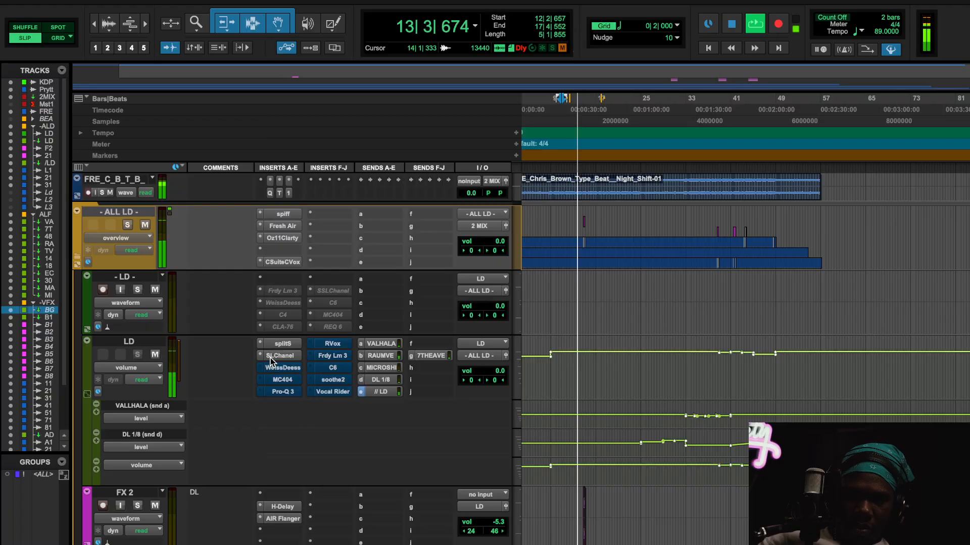
left_click(275, 357, "shift+super")
left_click(275, 356, "shift+super")
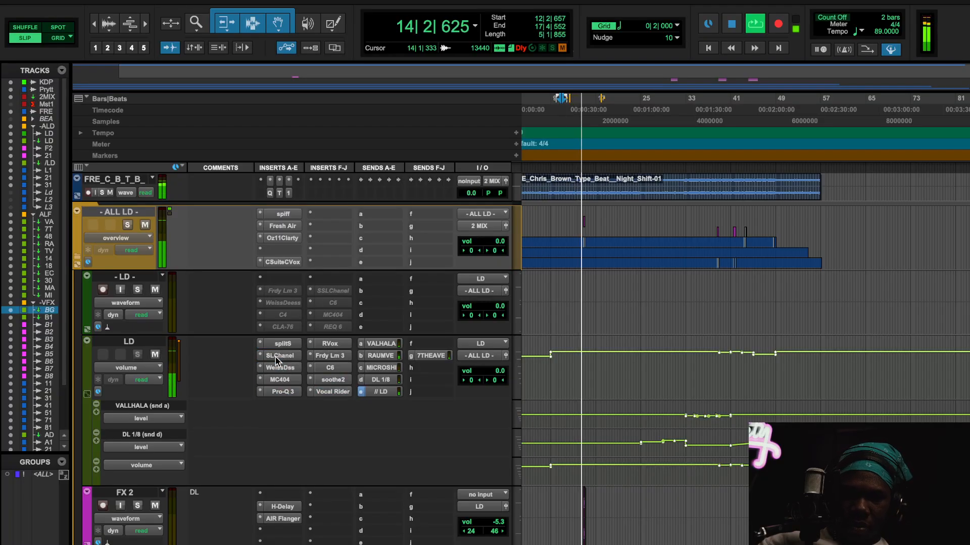
left_click(280, 356)
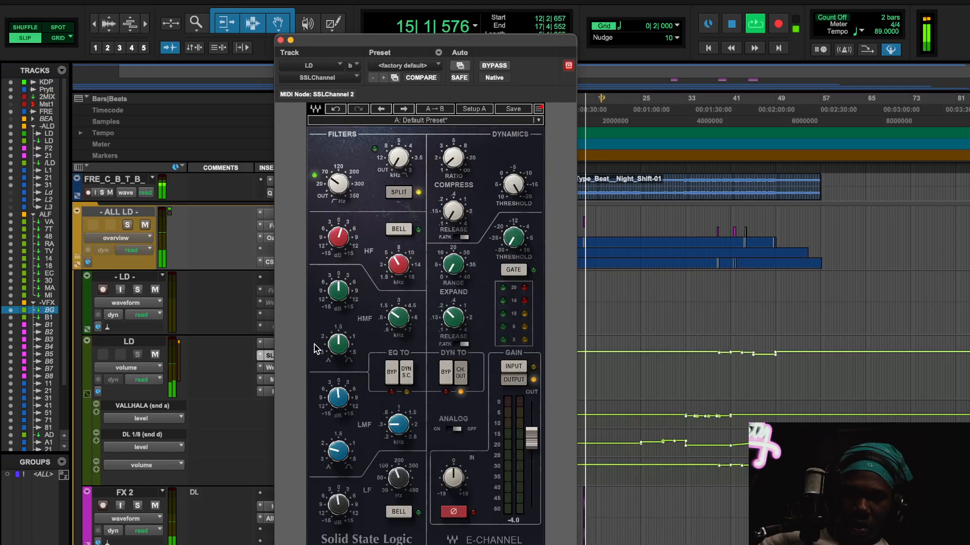
Raise the SSLChannel compressor's ratio and fine-tune the HF gain, toggle dynamics channel-out off and on, and close the window
left_click_drag(453, 158, 454, 151)
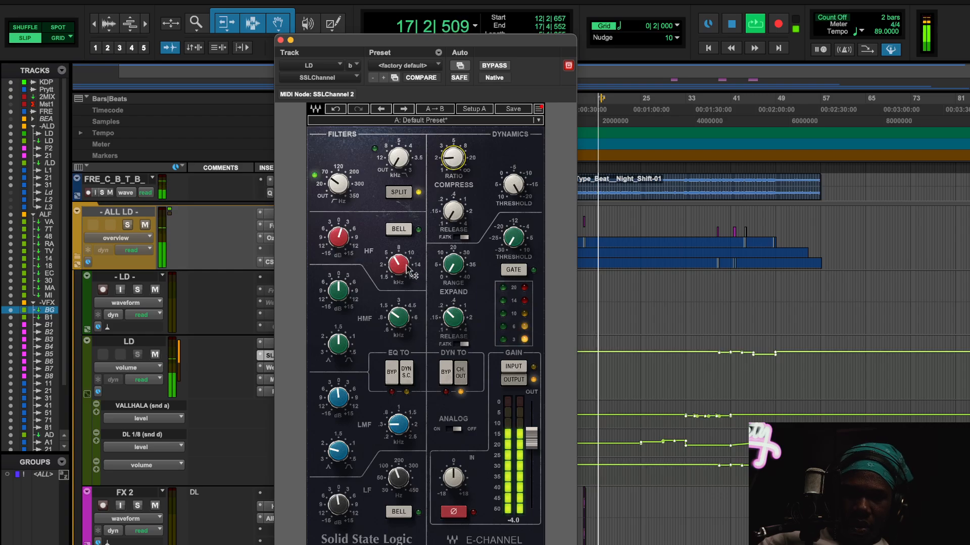
left_click_drag(338, 241, 338, 241)
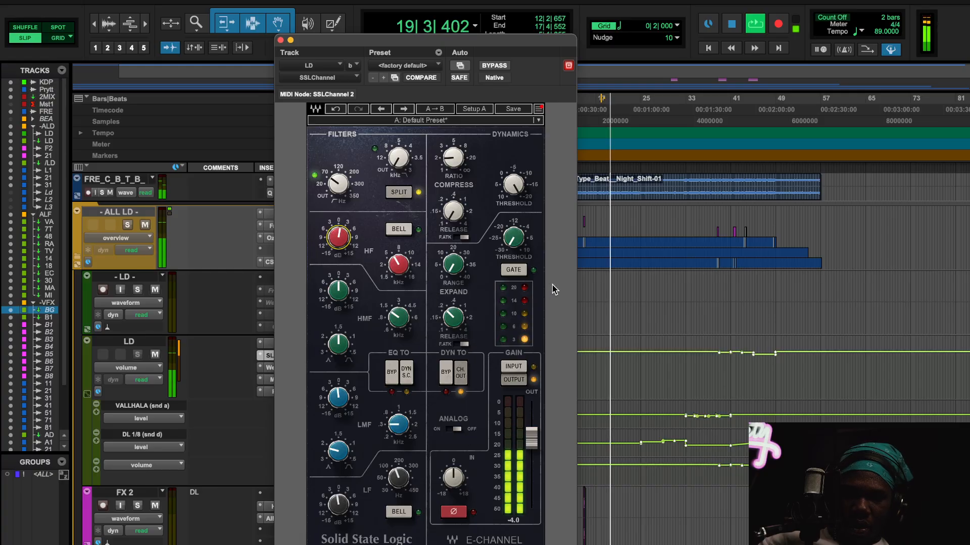
left_click(453, 212)
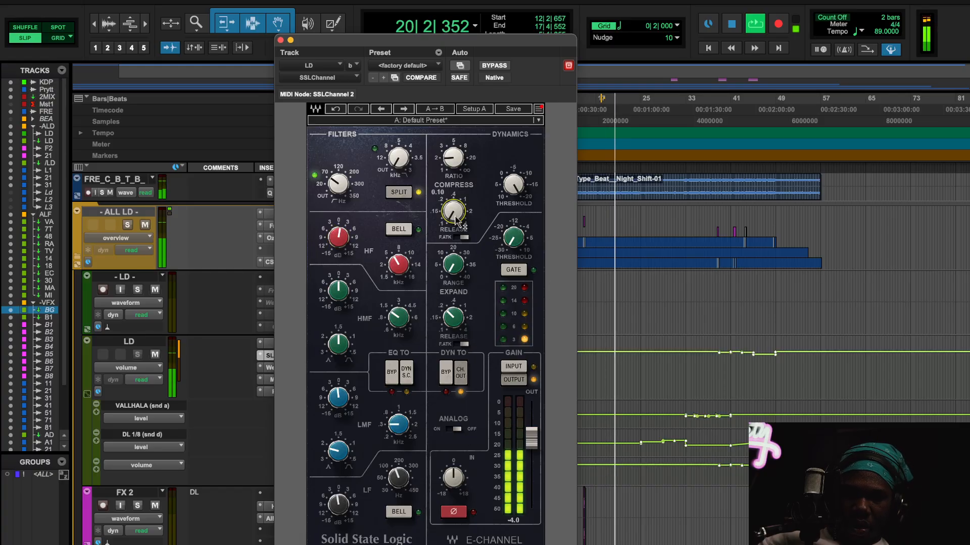
left_click(465, 373)
left_click(466, 375)
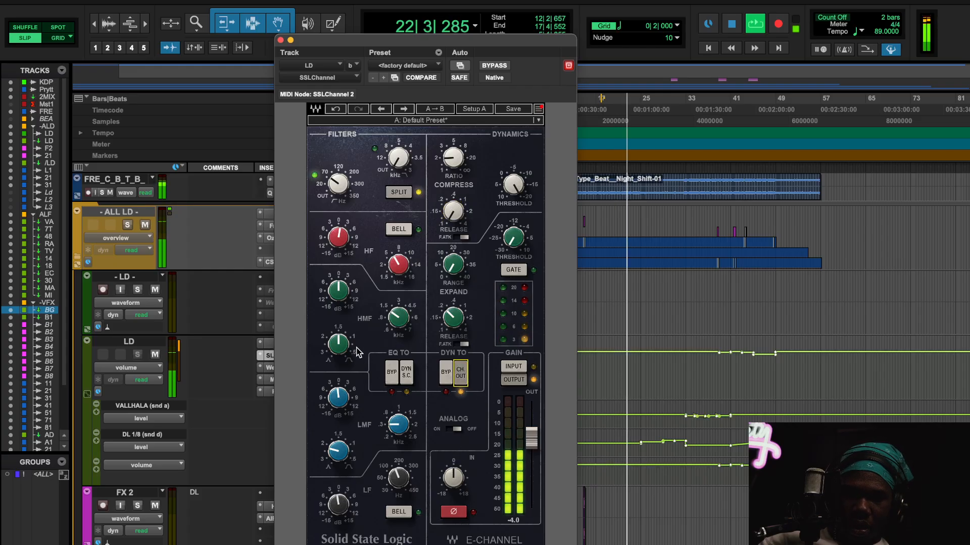
left_click(281, 40)
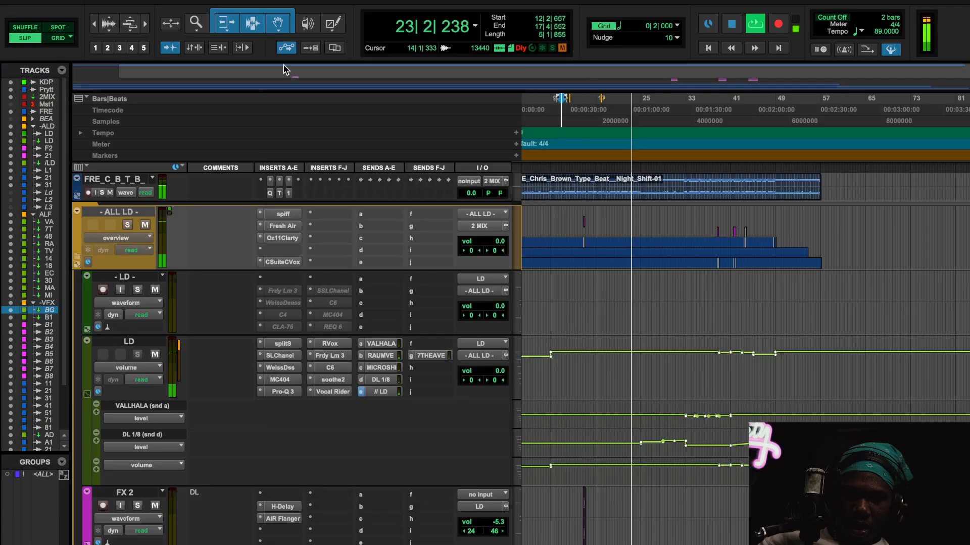
Reopen the LD track's SSLChannel, back out of saving a preset file, and start playback
left_click(292, 355)
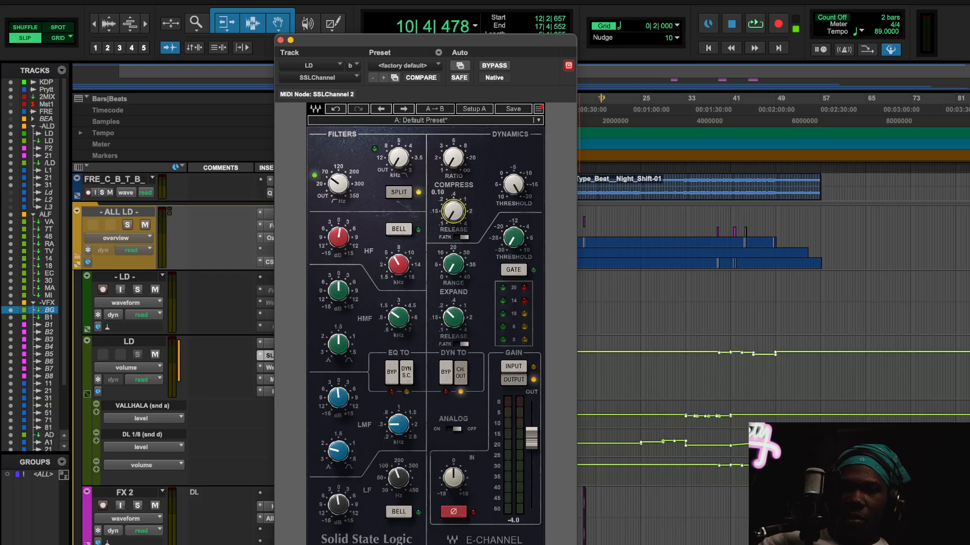
left_click(513, 109)
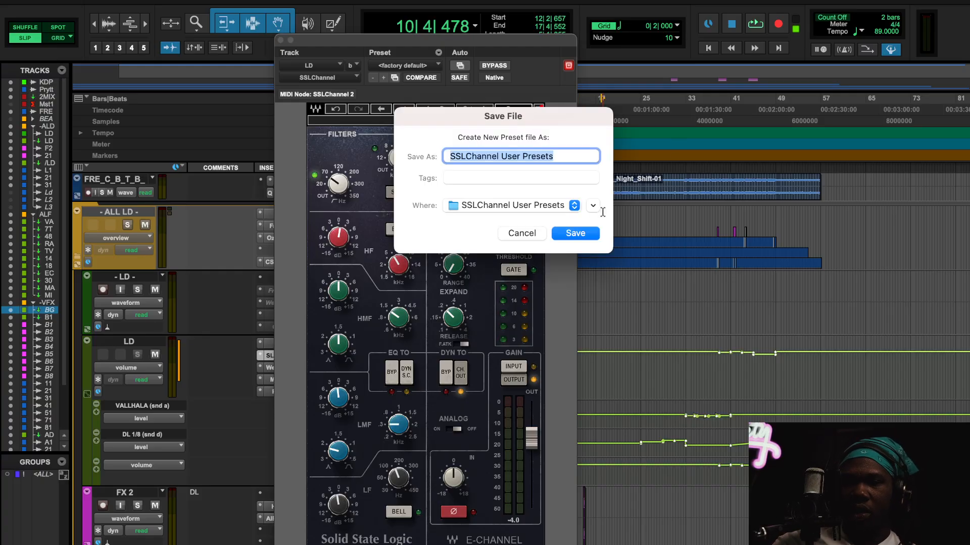
left_click(534, 228)
key("space")
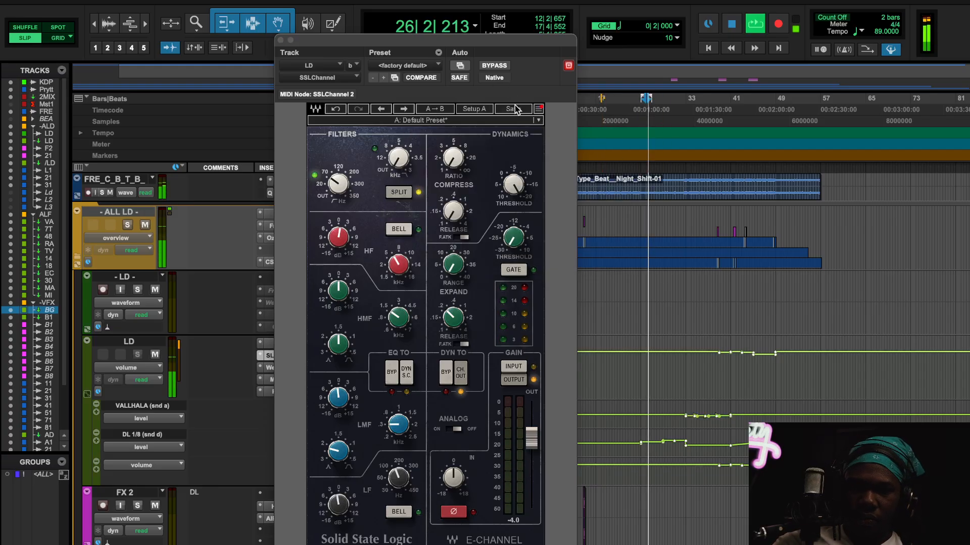
left_click(515, 109)
type("@")
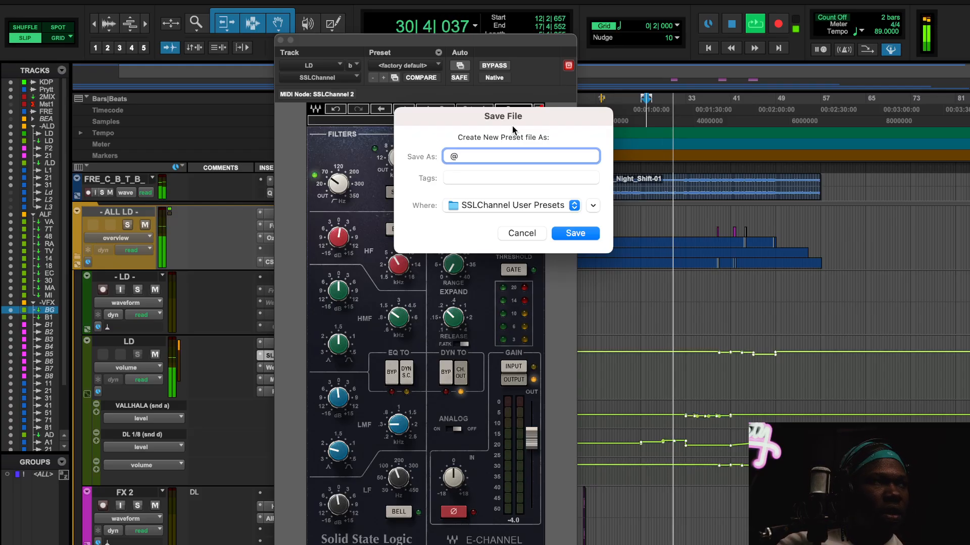
type("xl")
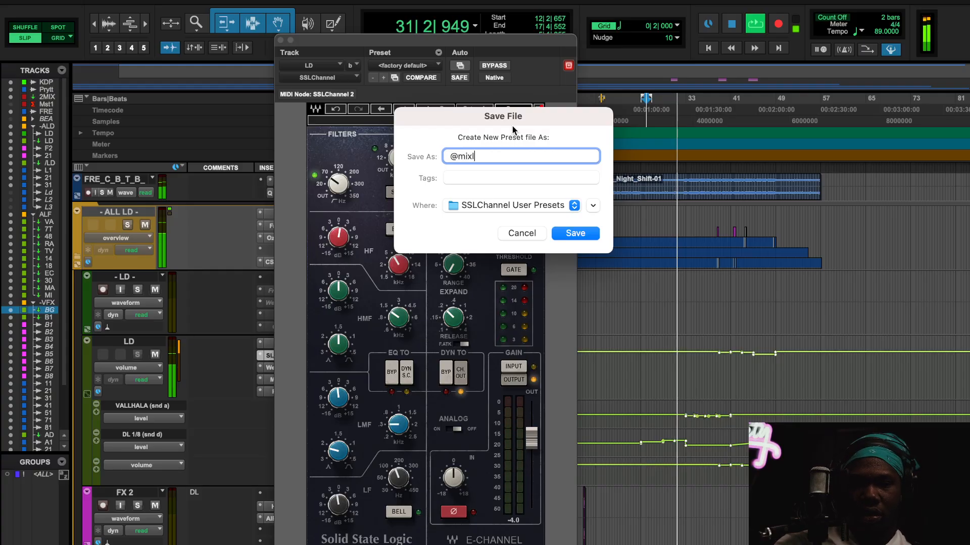
type("ikenix")
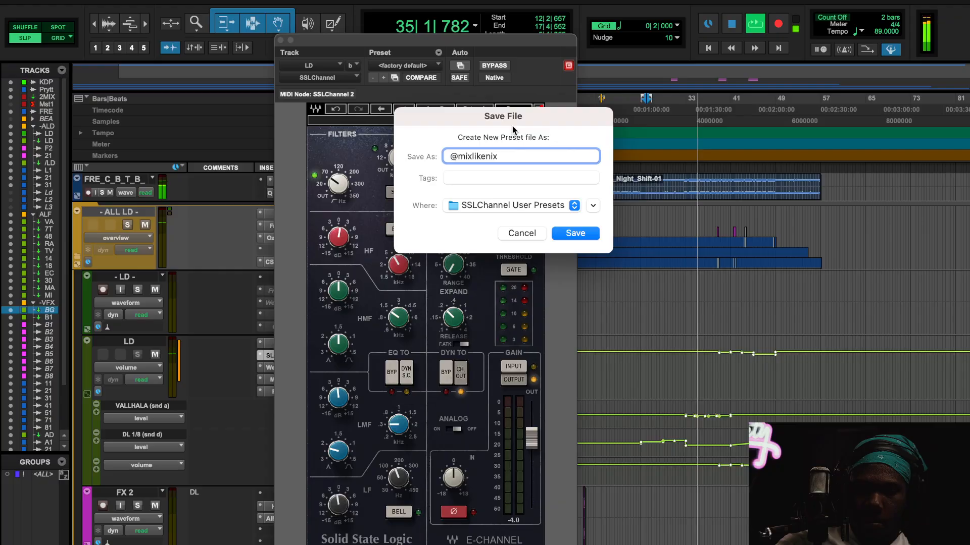
type("S")
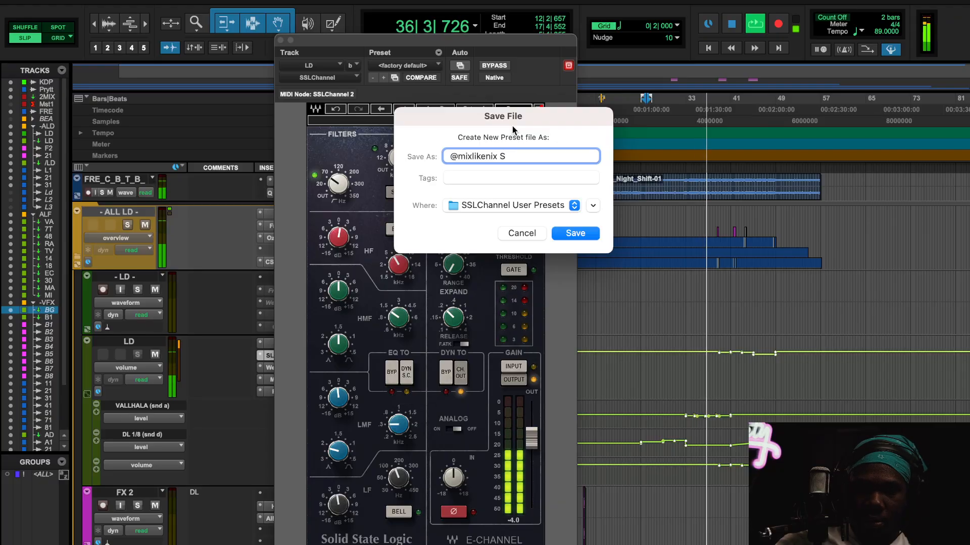
key("BackSpace")
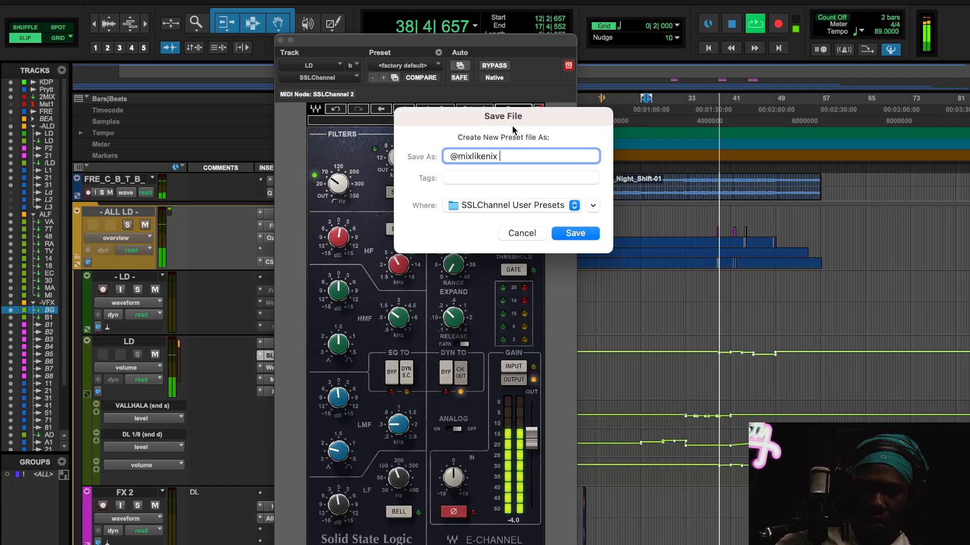
type("- ")
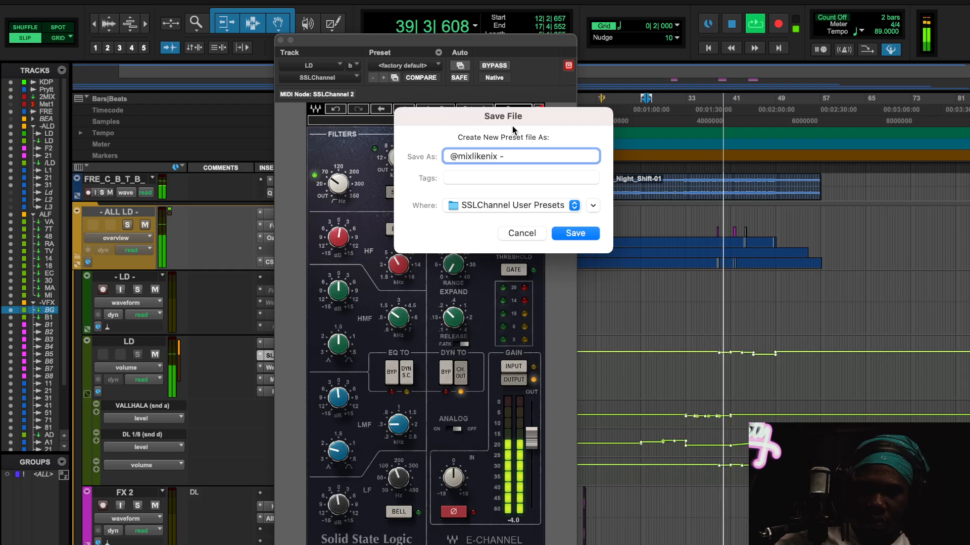
type("V")
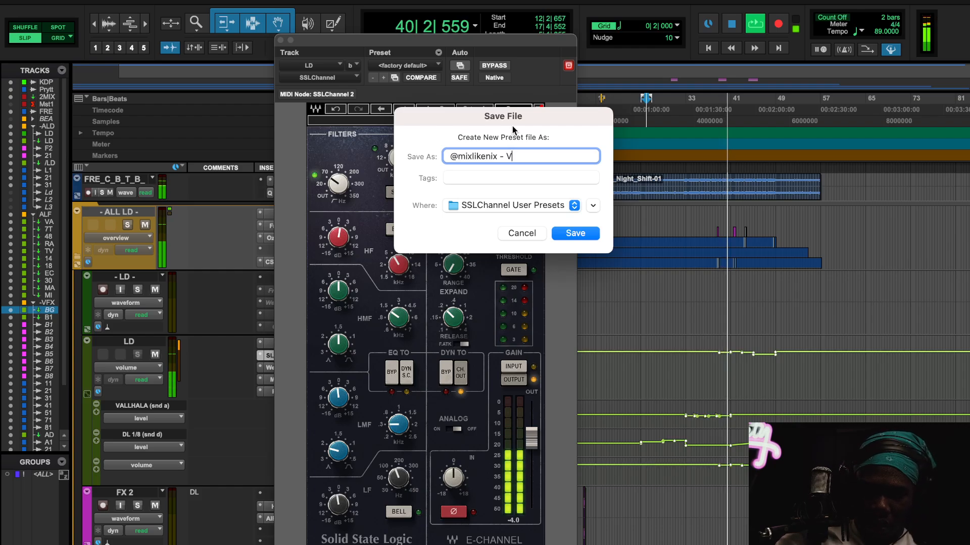
type("OCA")
key("BackSpace")
key("BackSpace")
key("BackSpace")
key("BackSpace")
type("FRE")
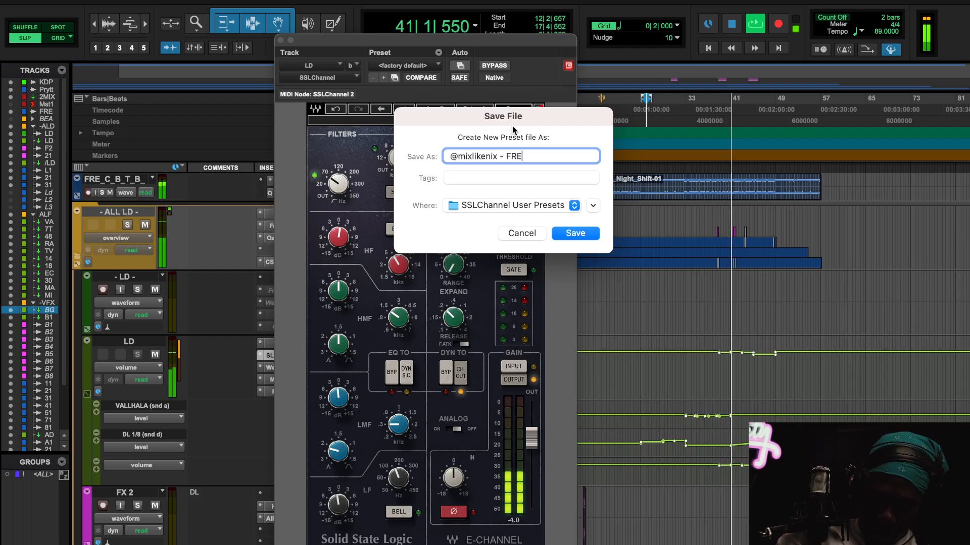
type("E VOCAL STARTER")
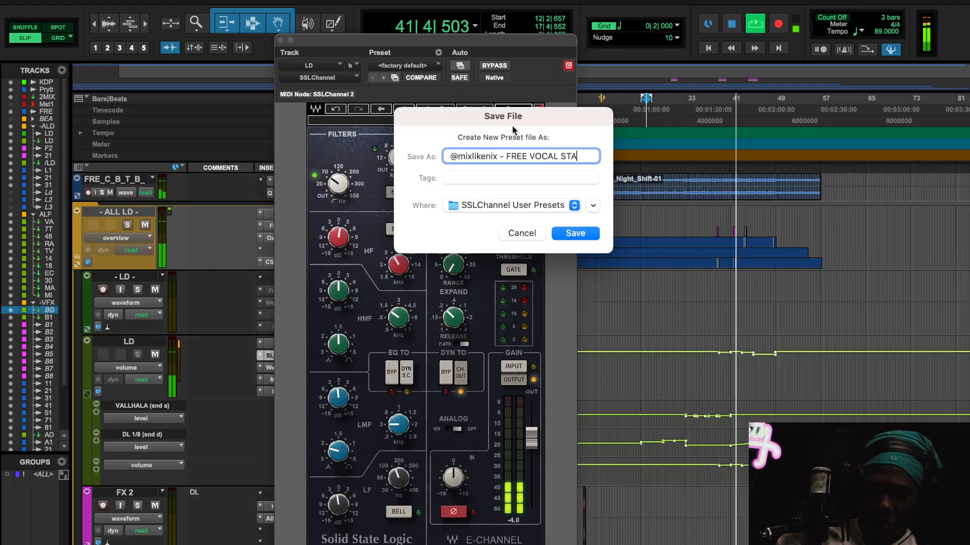
key("Return")
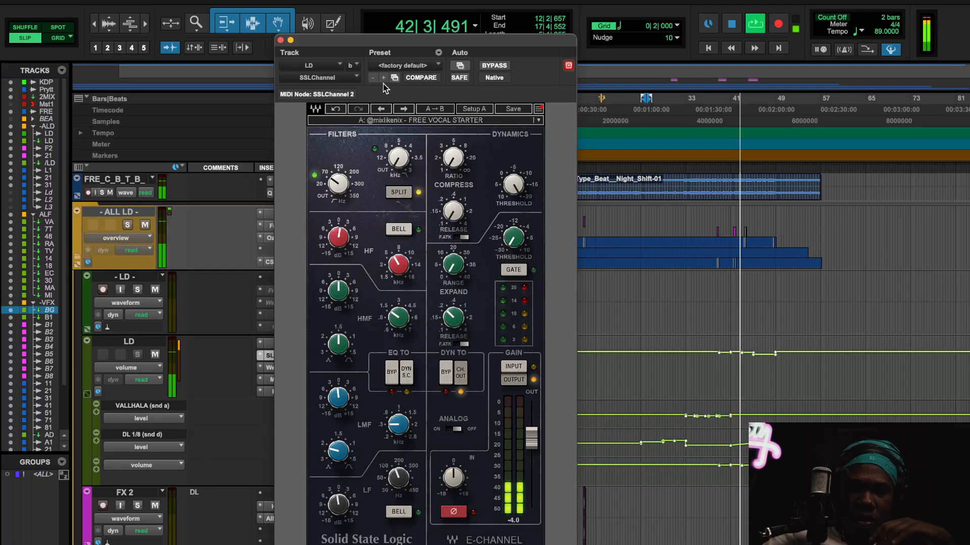
left_click(280, 40)
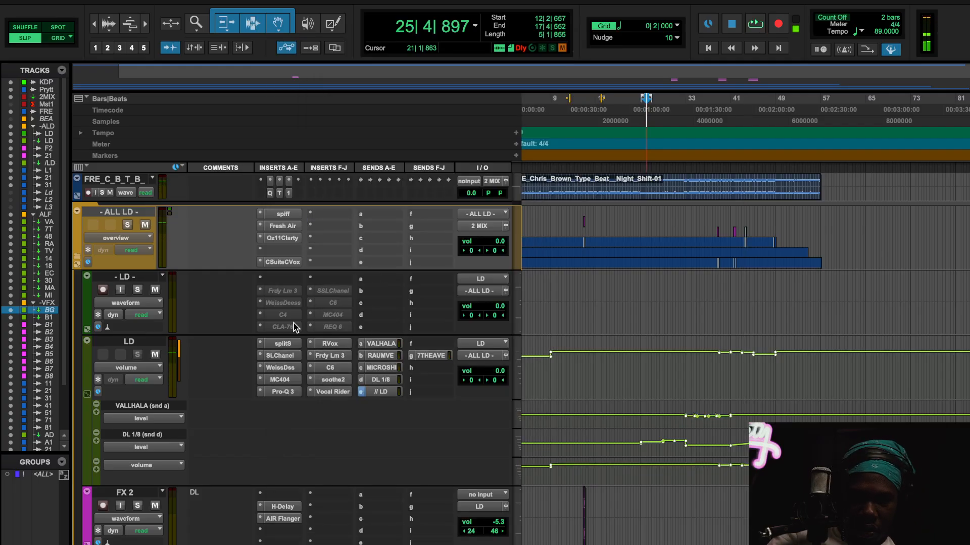
Replace SSLChannel on the LD track with REQ 6 from the -LD- track, and check the REQ 6 during playback
left_click_drag(336, 325, 284, 360)
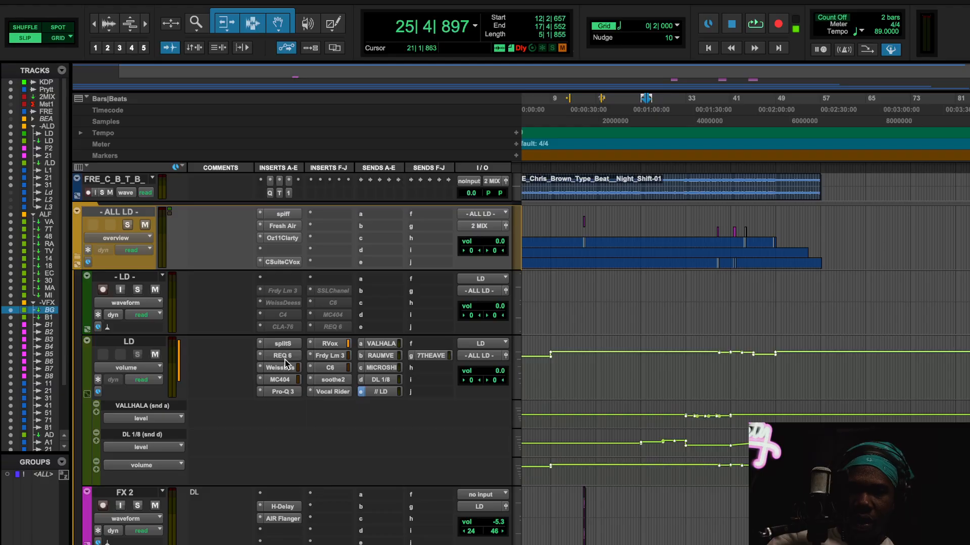
left_click(286, 358)
key("space")
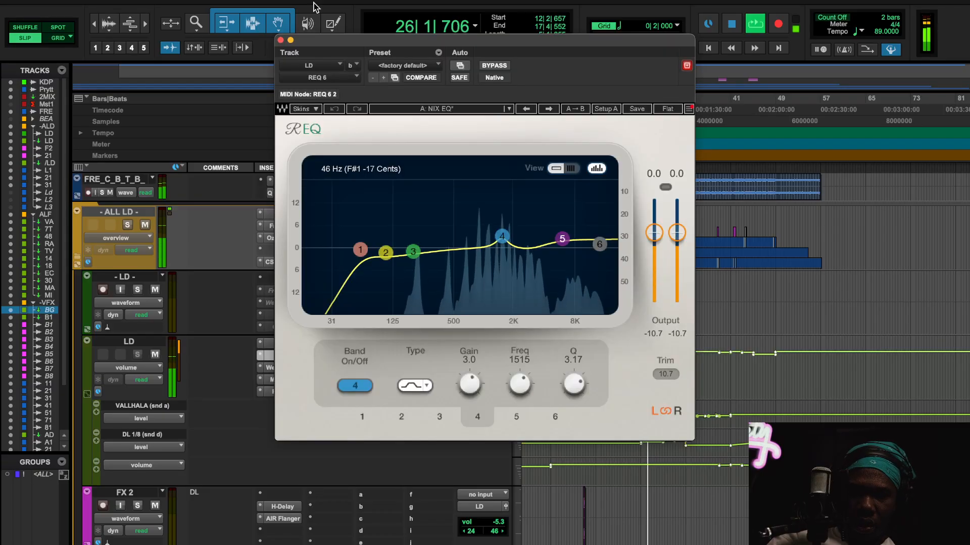
left_click(280, 40)
key("space")
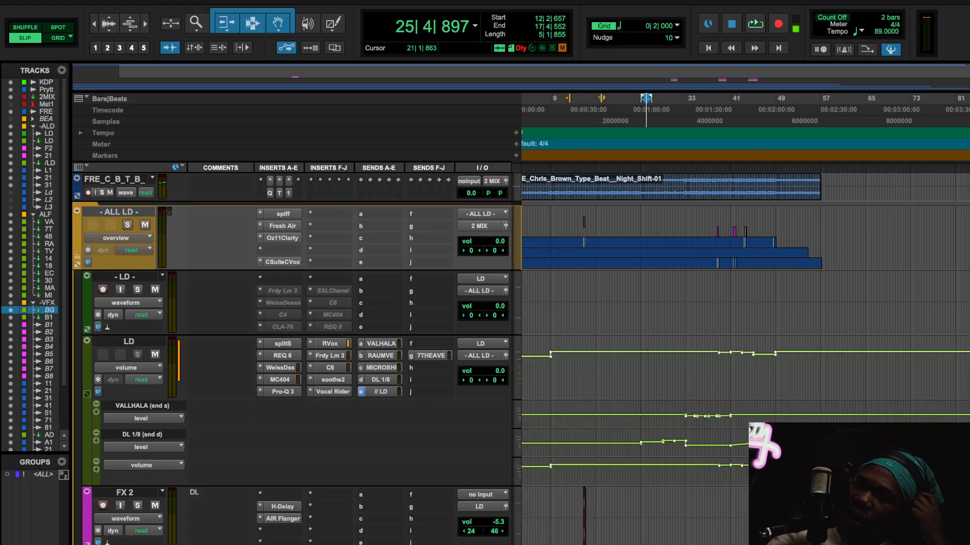
Move Pro-L 2 and Listento down one insert slot each on the 2 MIX track to free slot H
scroll(345, 281, "up", 5)
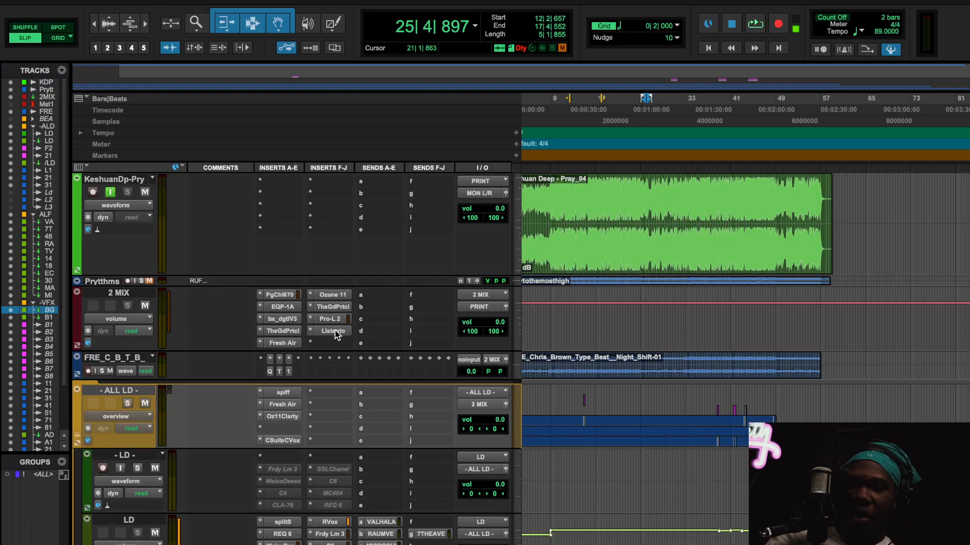
left_click_drag(333, 343, 335, 335)
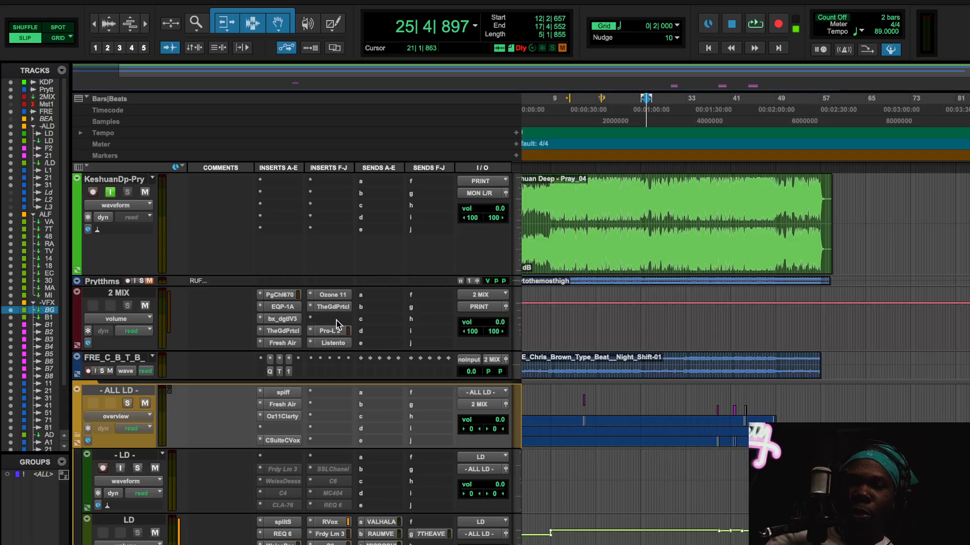
Hide the Comments, Inserts A-E, Inserts F-J, Sends A-E, Sends F-J and I/O columns in the Edit window
left_click(79, 171)
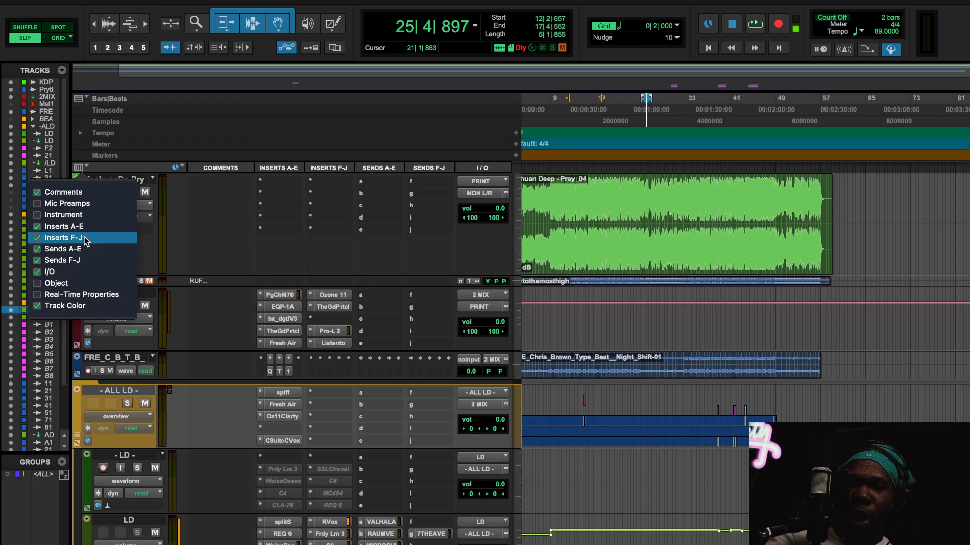
left_click(87, 237)
left_click(85, 249)
left_click(83, 261)
left_click(85, 226)
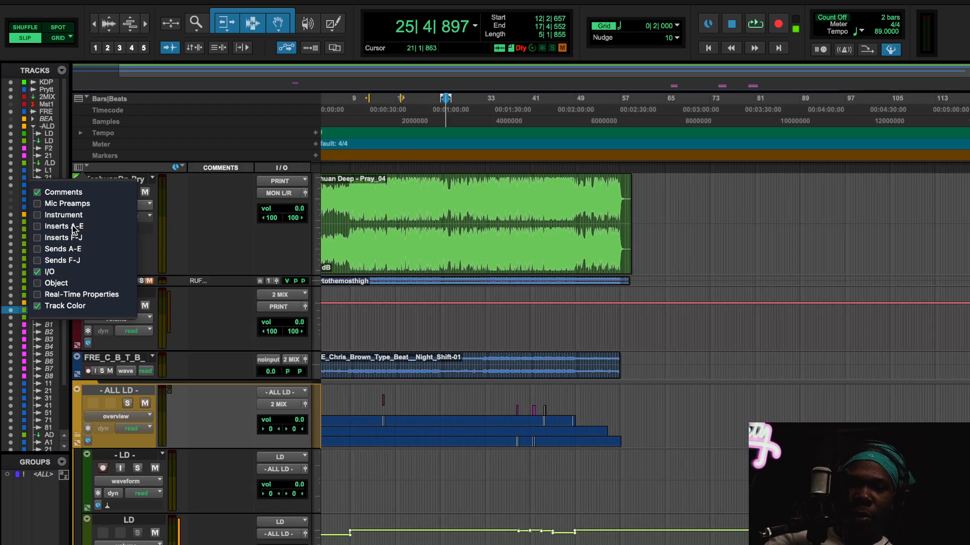
left_click(76, 193)
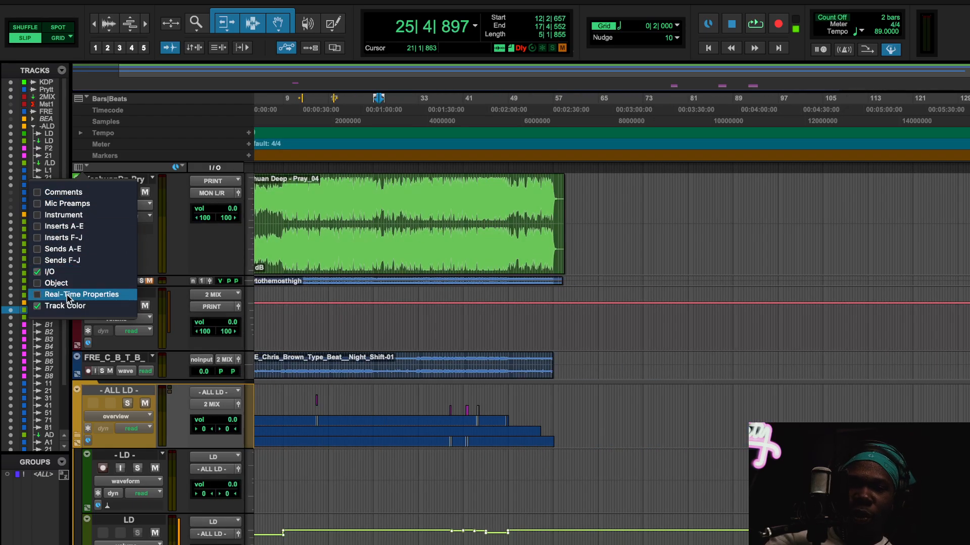
left_click(69, 273)
left_click(413, 332)
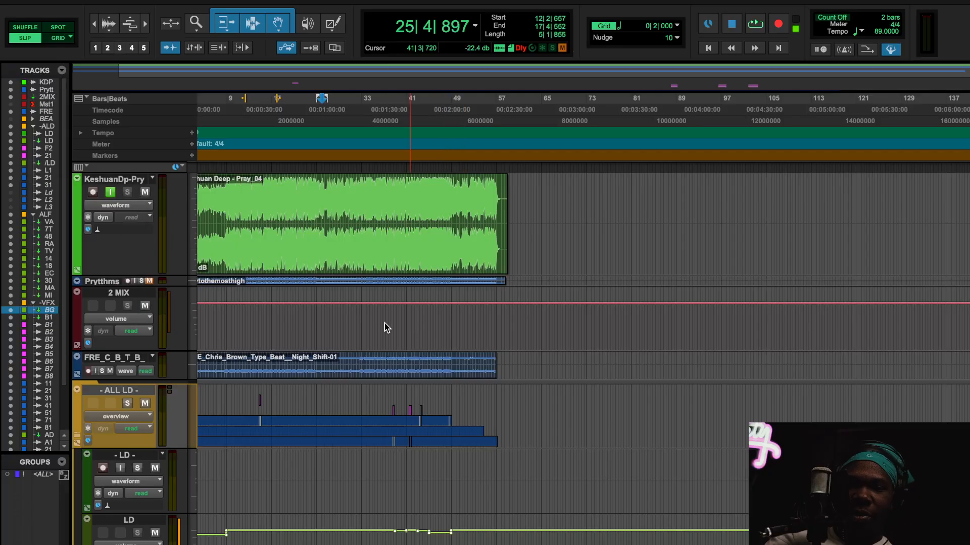
Show the Inserts A-E, Inserts F-J, Sends A-E and Sends F-J columns in the Edit window
left_click(78, 168)
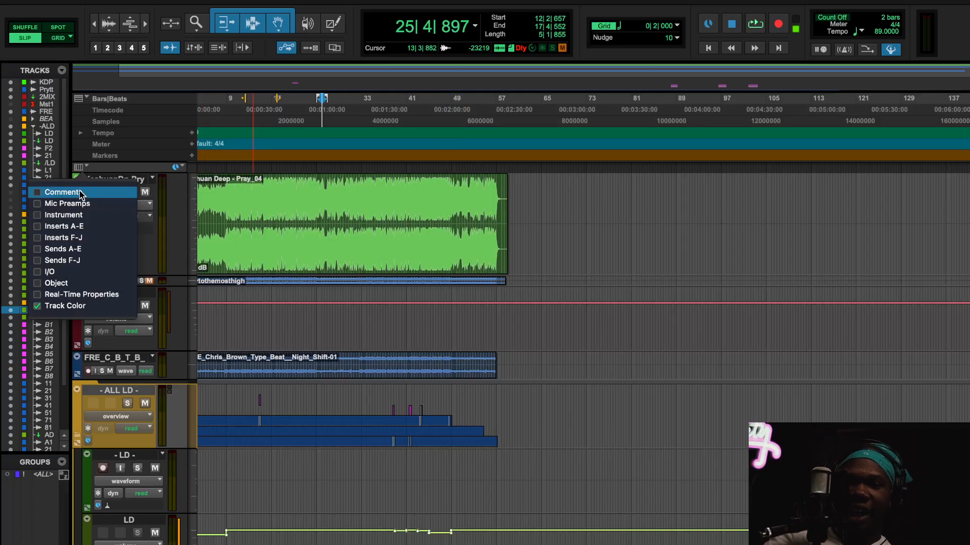
left_click(81, 227)
left_click(78, 249)
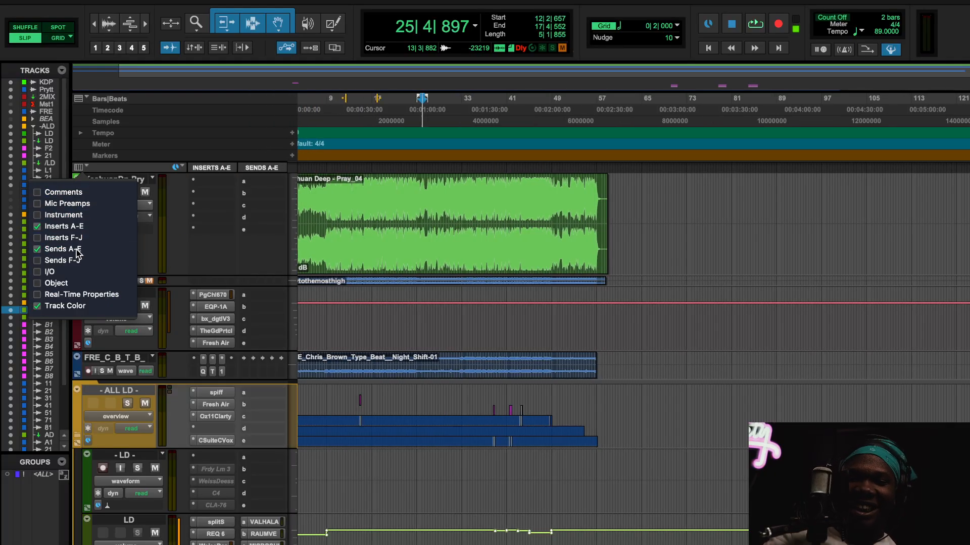
left_click(79, 260)
left_click(70, 238)
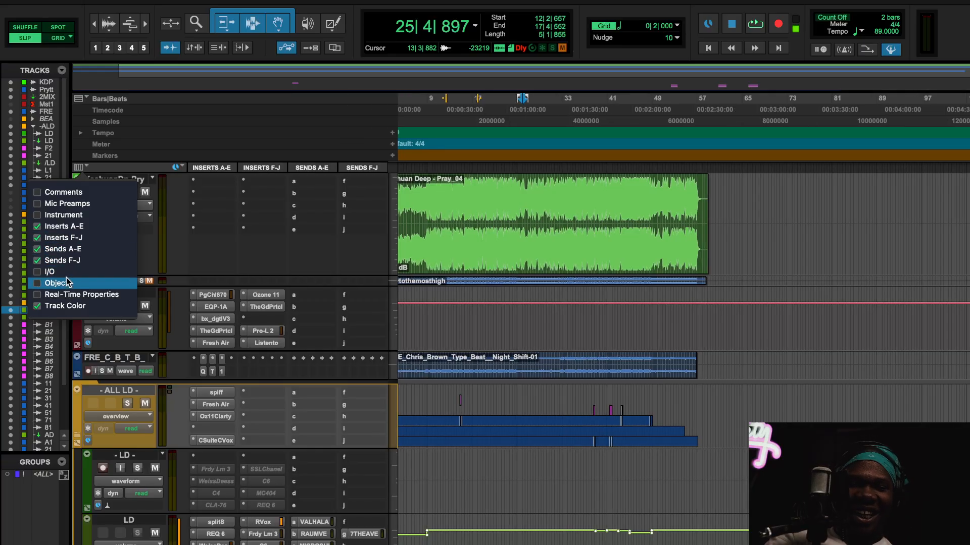
Show the I/O column in the Edit window as well
left_click(68, 273)
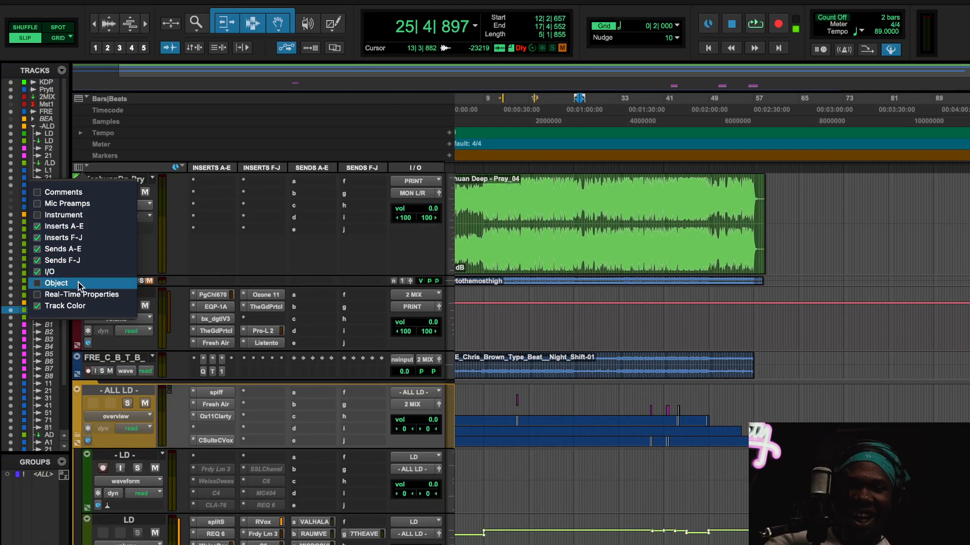
left_click(797, 228)
Switch to the Mix window and look through the channel strips from the lead tracks to the FX and background vocals
left_click(407, 1)
mouse_move(585, 1)
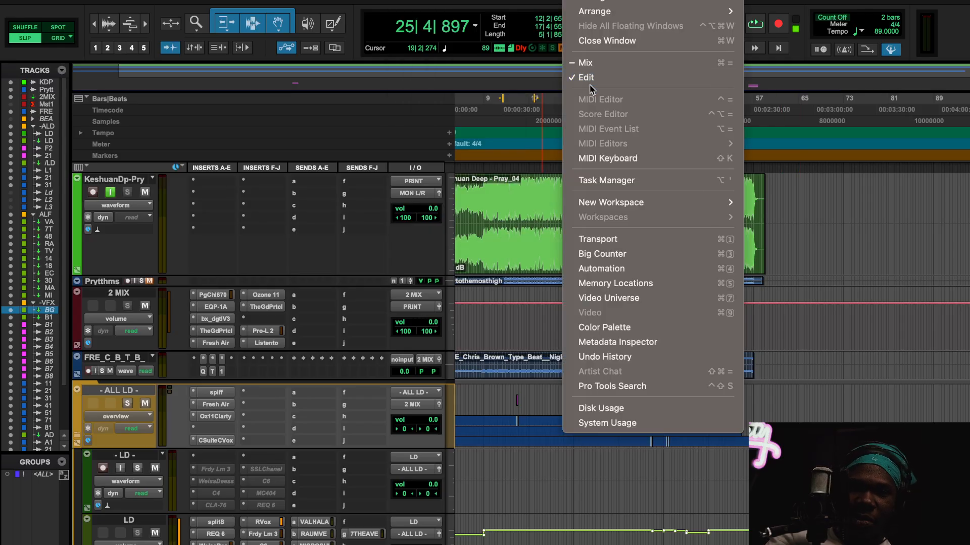
left_click(586, 62)
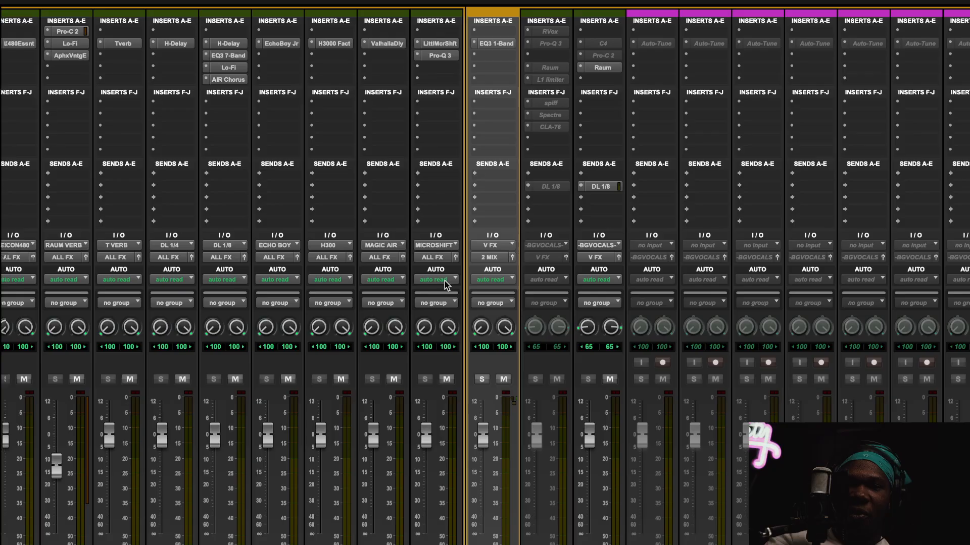
scroll(444, 285, "left", 20)
scroll(444, 285, "down", 4)
scroll(445, 285, "right", 20)
scroll(444, 286, "left", 15)
scroll(444, 283, "right", 20)
scroll(429, 233, "left", 15)
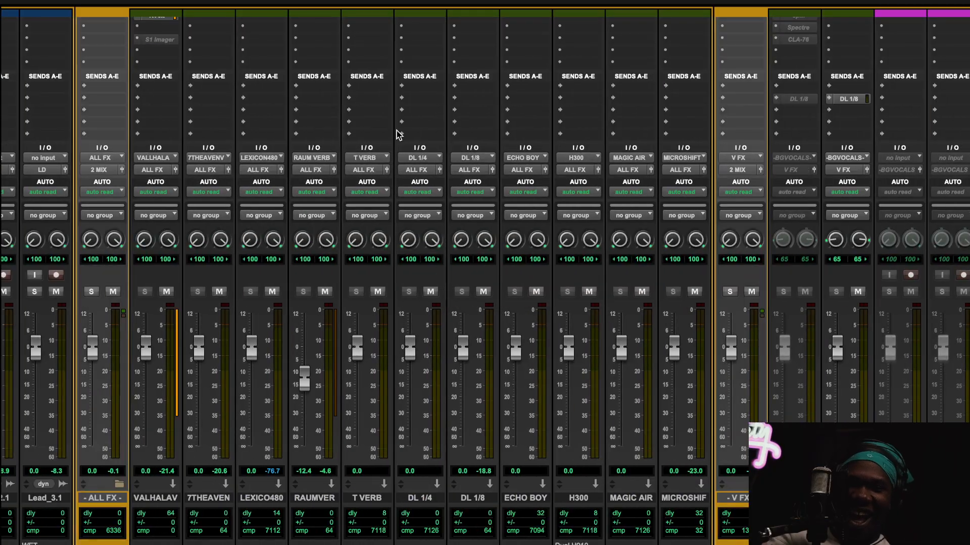
Return from the Mix window to the Edit window
left_click(578, 1)
left_click(584, 2)
left_click(587, 3)
left_click(588, 74)
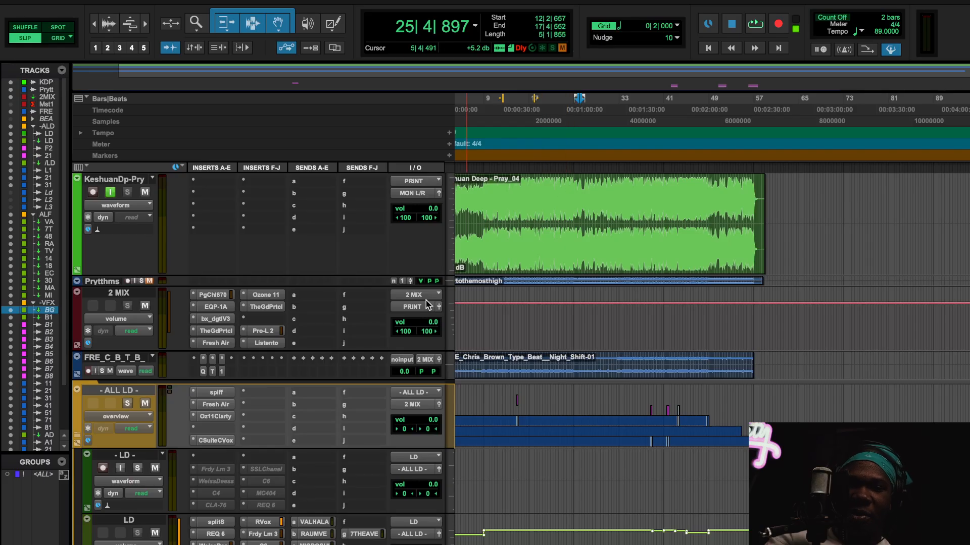
Insert SSL EV2 Channel in slot H of the 2 MIX track, searching the plug-ins for "ssl"
scroll(594, 402, "down", 4)
scroll(594, 402, "left", 1)
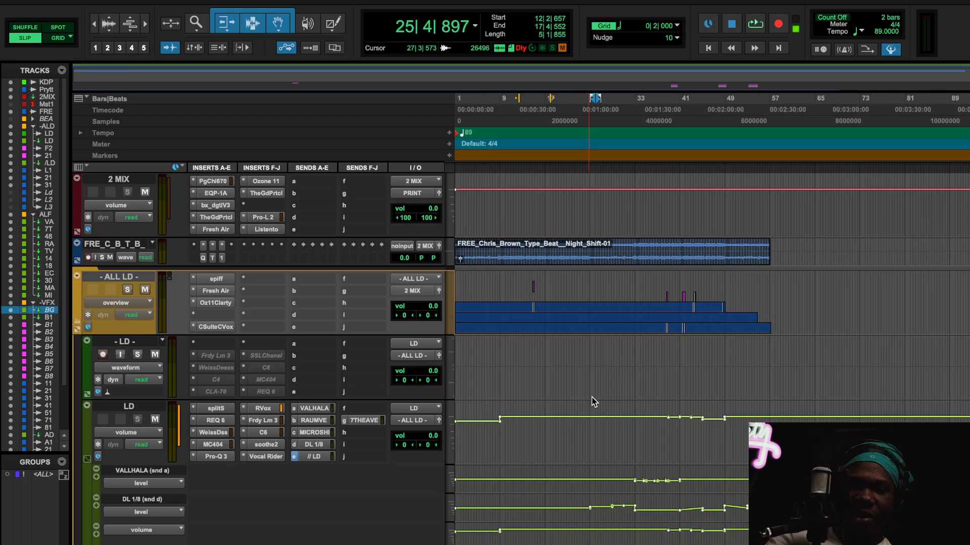
scroll(594, 402, "down", 2)
scroll(594, 402, "up", 6)
scroll(594, 402, "down", 5)
scroll(594, 402, "up", 2)
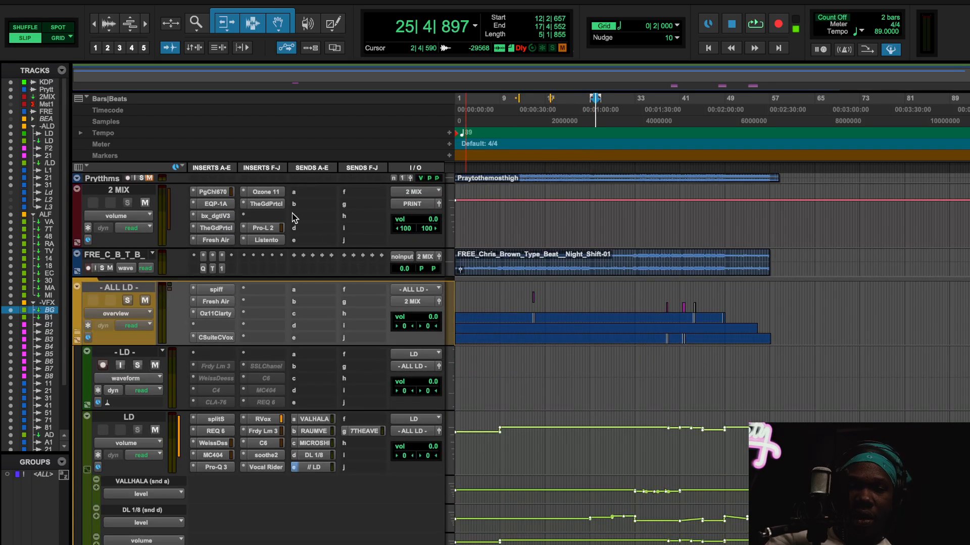
left_click(271, 215)
left_click(286, 169)
type("ssl")
left_click(346, 231)
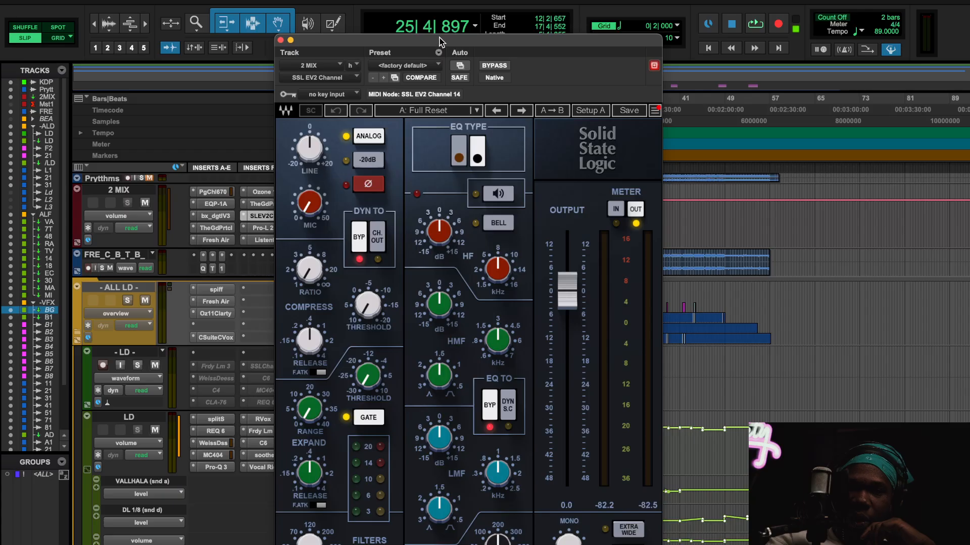
Try the Extra Wide and Filter switches and the Width knob on SSL EV2 Channel while the mix plays
left_click_drag(440, 42, 437, 1)
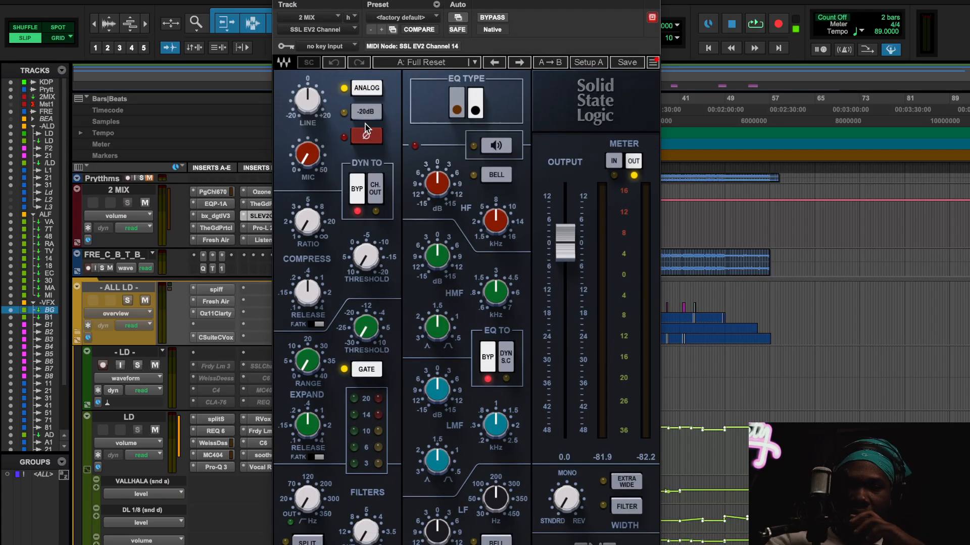
left_click(626, 483)
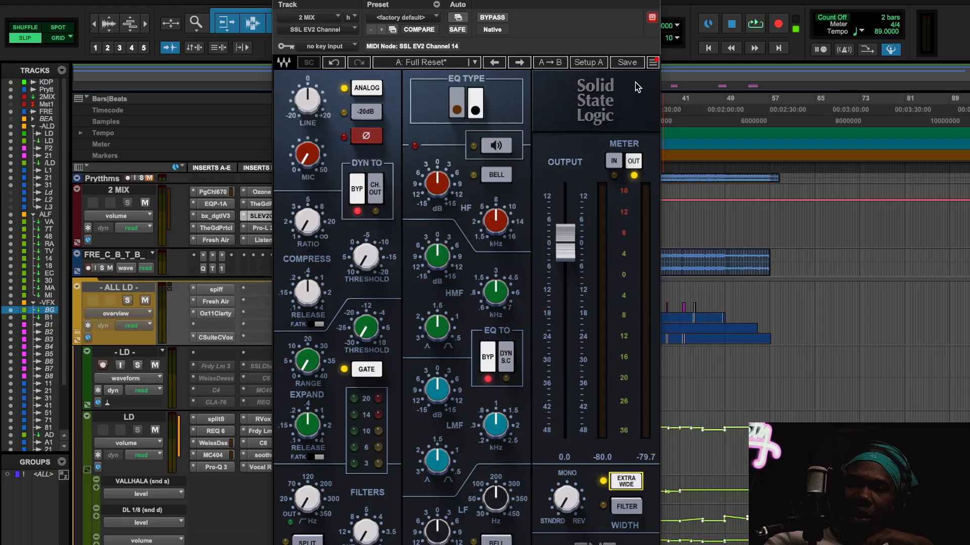
left_click_drag(396, 1, 181, 65)
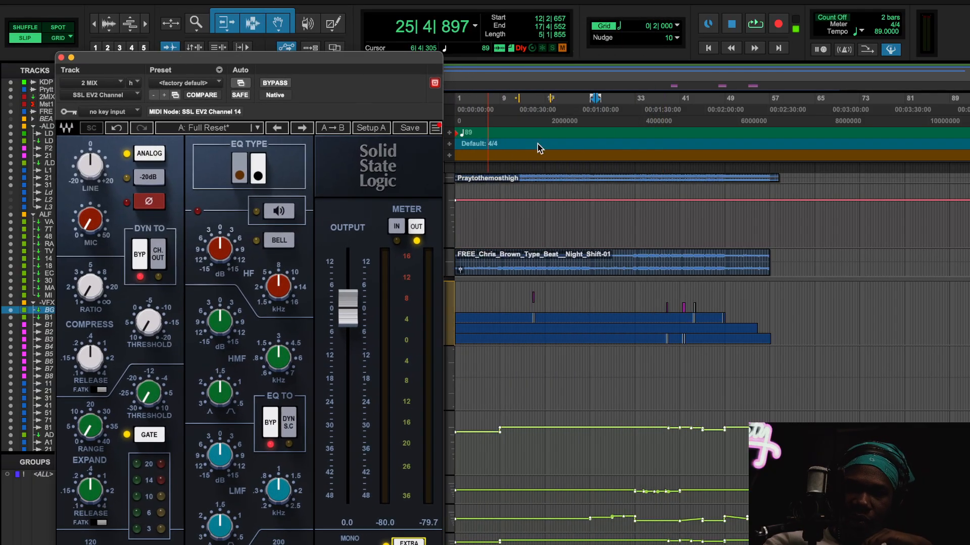
key("space")
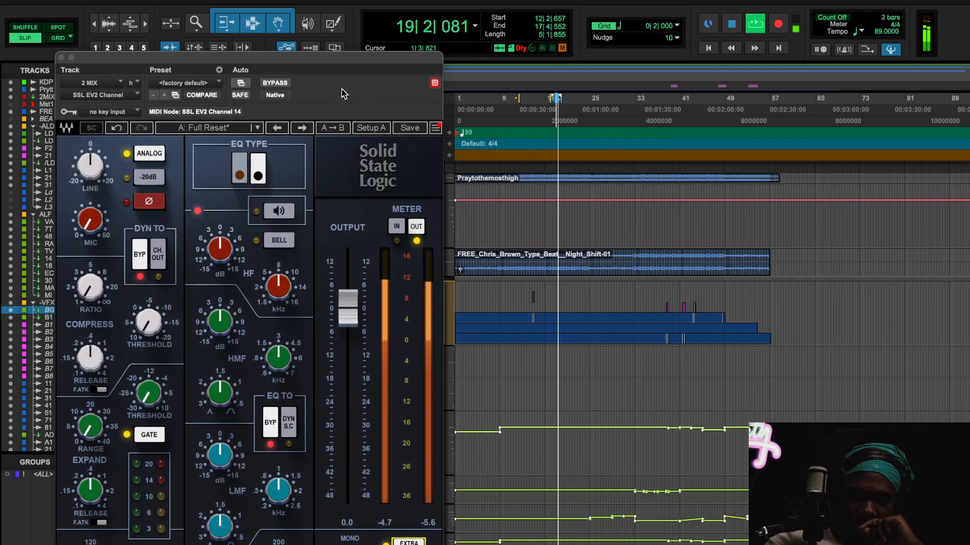
left_click_drag(380, 61, 469, 1)
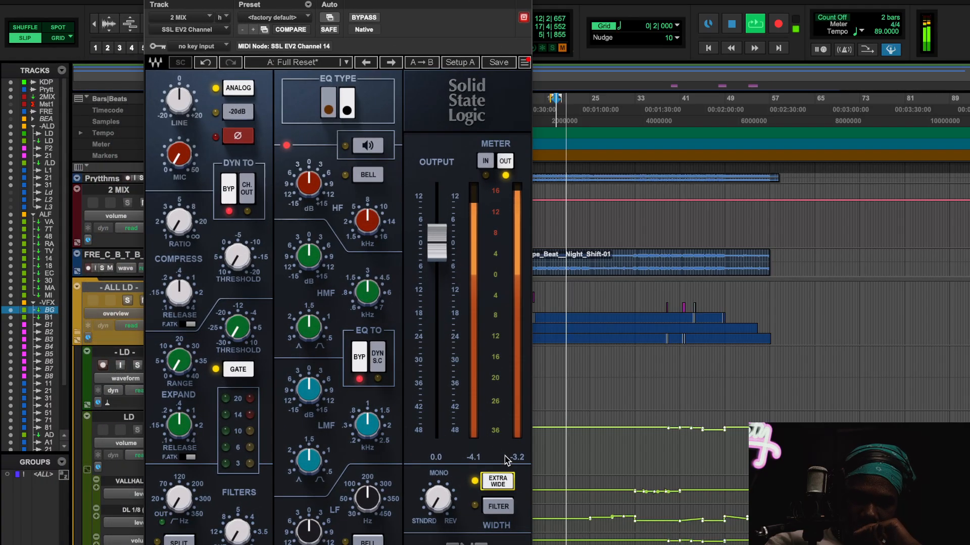
left_click(498, 484)
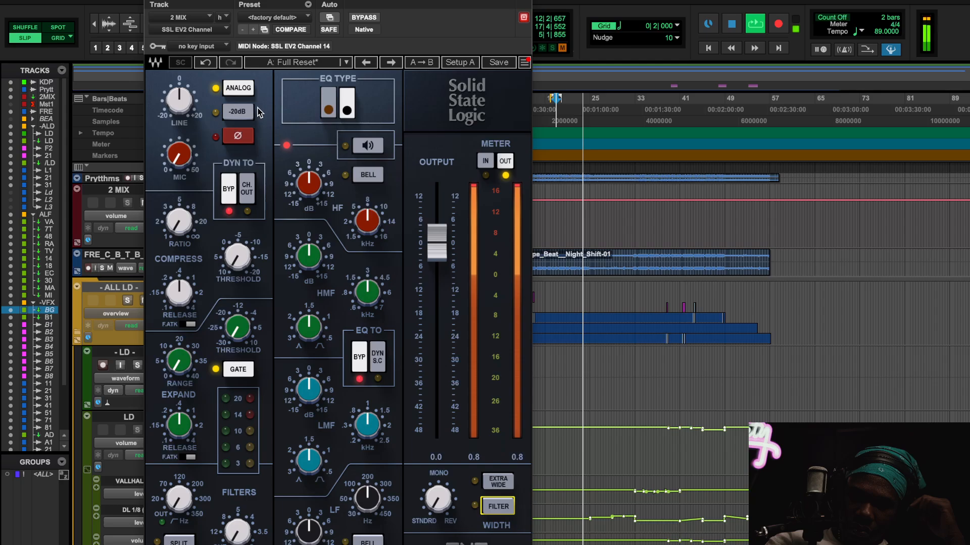
left_click_drag(438, 500, 437, 491)
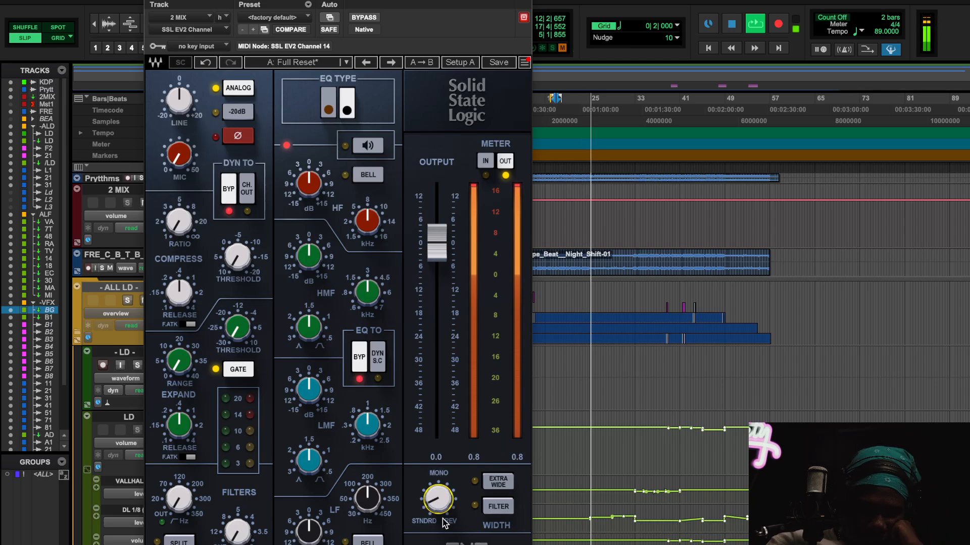
left_click(493, 480)
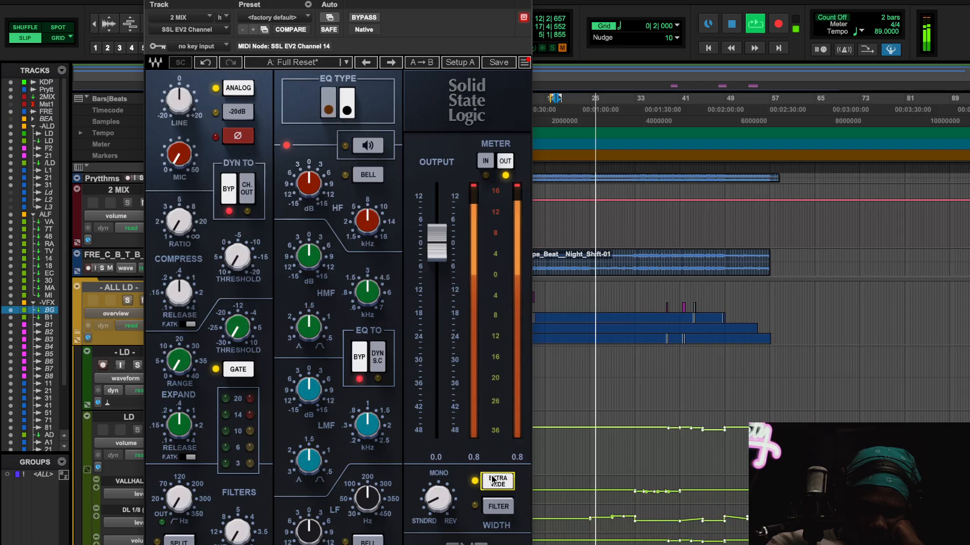
left_click(497, 506)
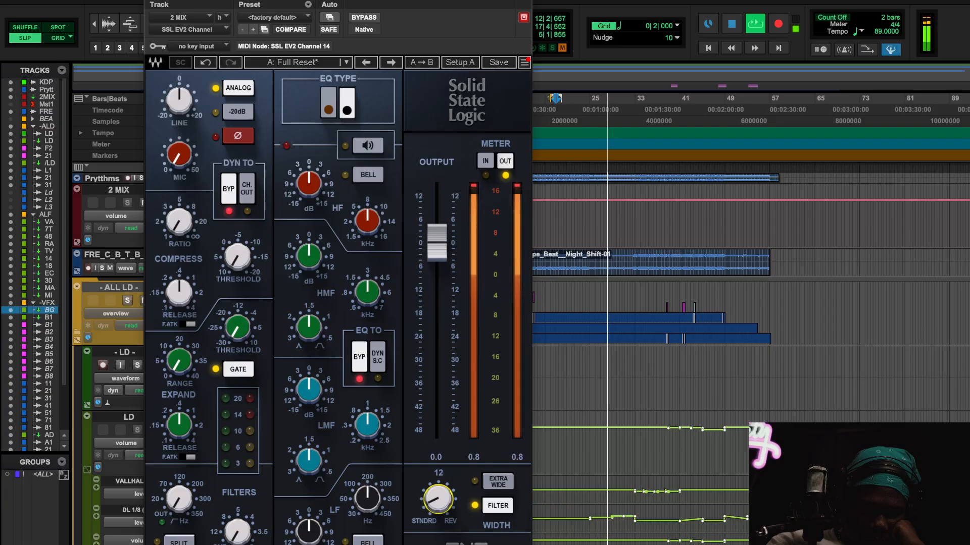
Search the SSL EV2 Channel presets for "WIDE" and audition the Wide Silk preset
left_click(326, 62)
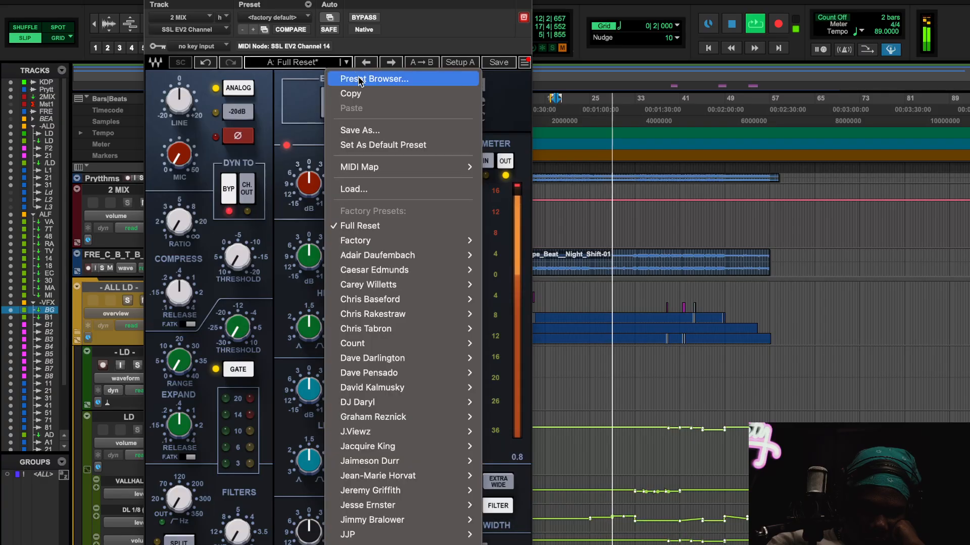
left_click(354, 79)
type("WIDE")
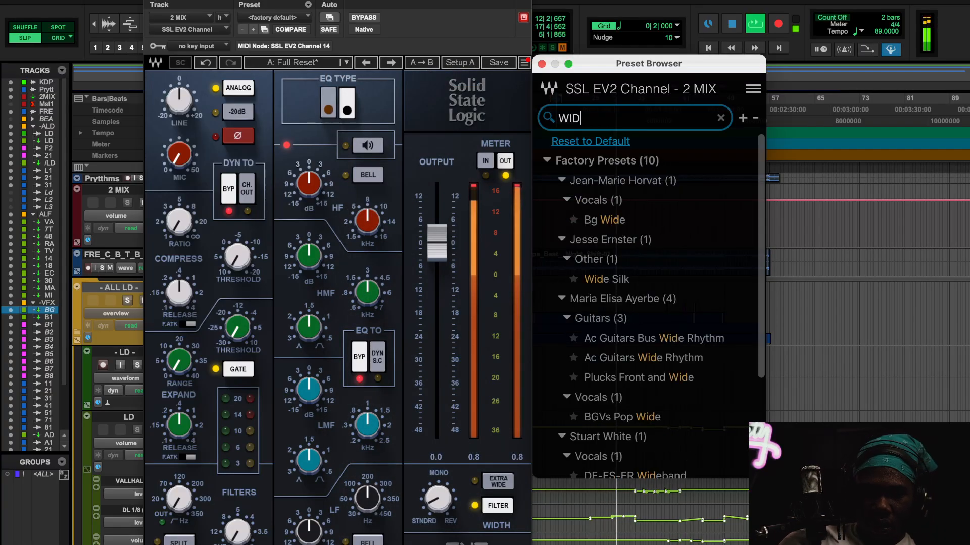
left_click(607, 281)
left_click(604, 298)
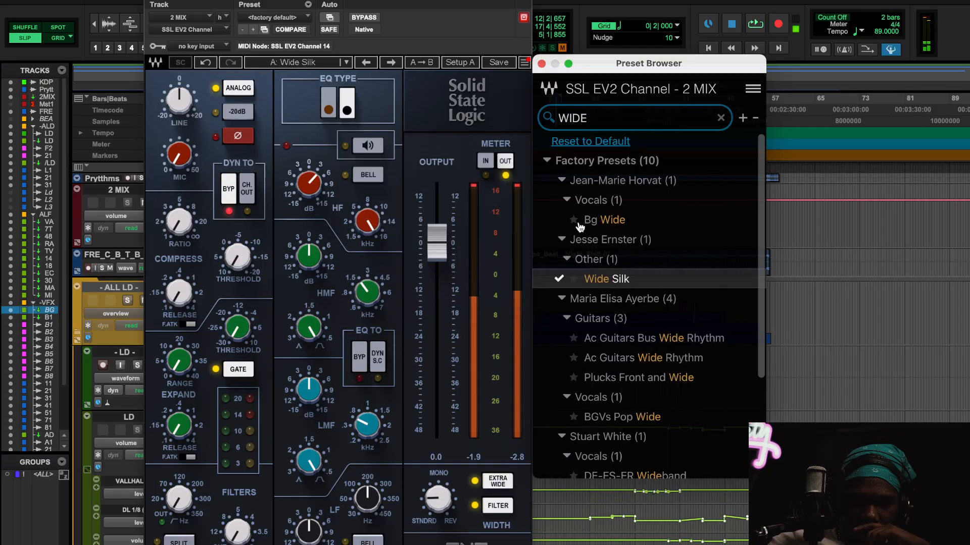
left_click(542, 64)
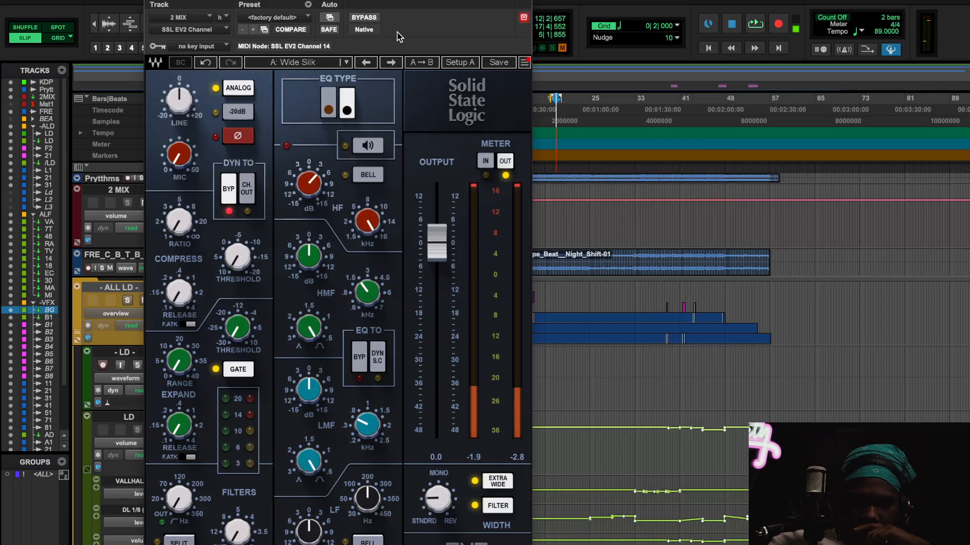
Restore the factory default preset of SSL EV2 Channel and restart playback
left_click(303, 18)
key("space")
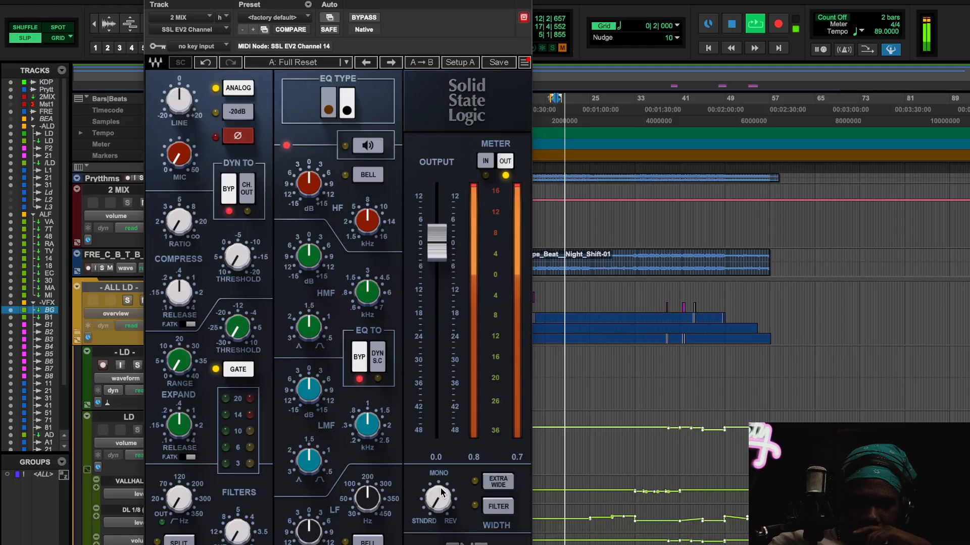
Audition Extra Wide, Filter and the Width knob again on the reset SSL EV2 Channel, switching both options back off
left_click(498, 483)
left_click(498, 506)
mouse_move(440, 499)
left_mouse_down()
mouse_move(439, 488)
mouse_move(439, 499)
left_mouse_up()
left_click(508, 486)
left_click(506, 509)
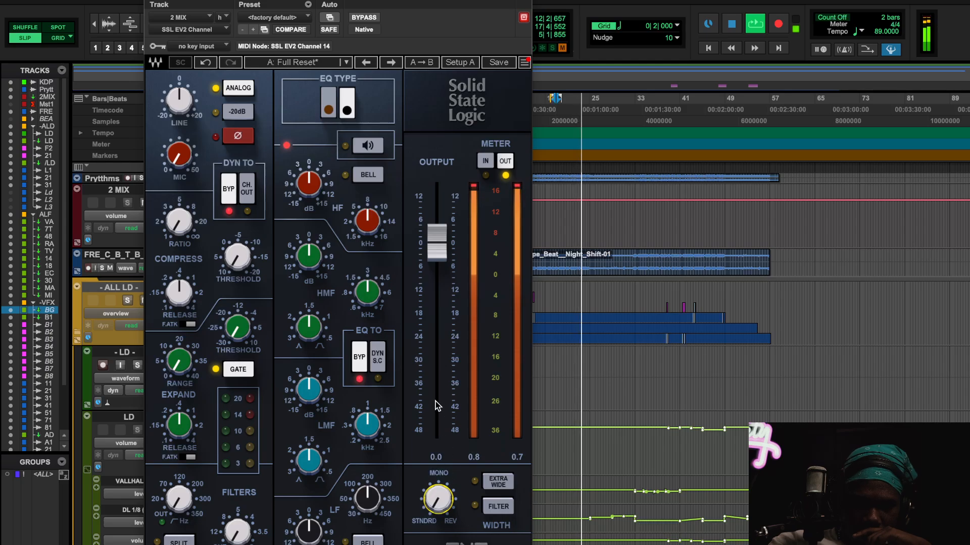
Restart playback, set the dynamics to CH. OUT with BYP off, and enable the filters' SPLIT on SSL EV2 Channel
key("space")
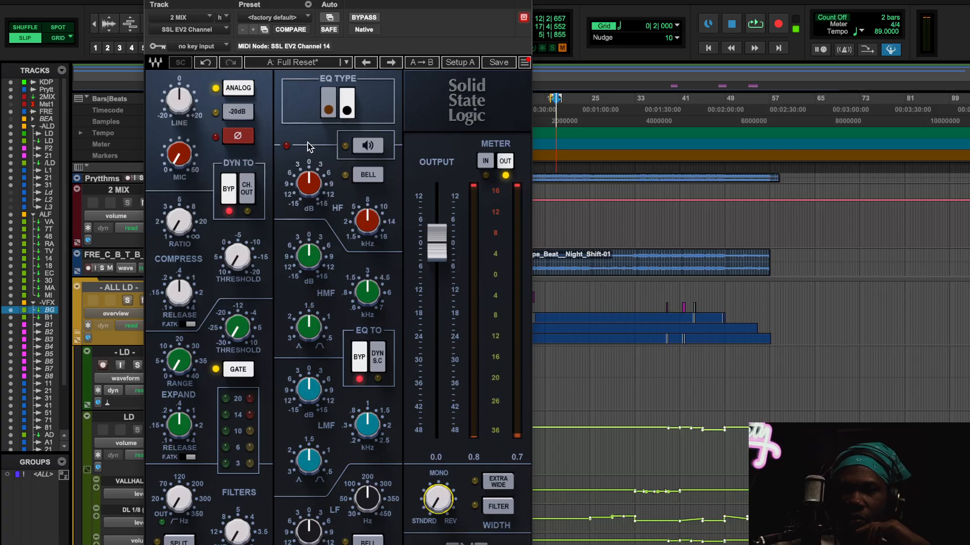
key("space")
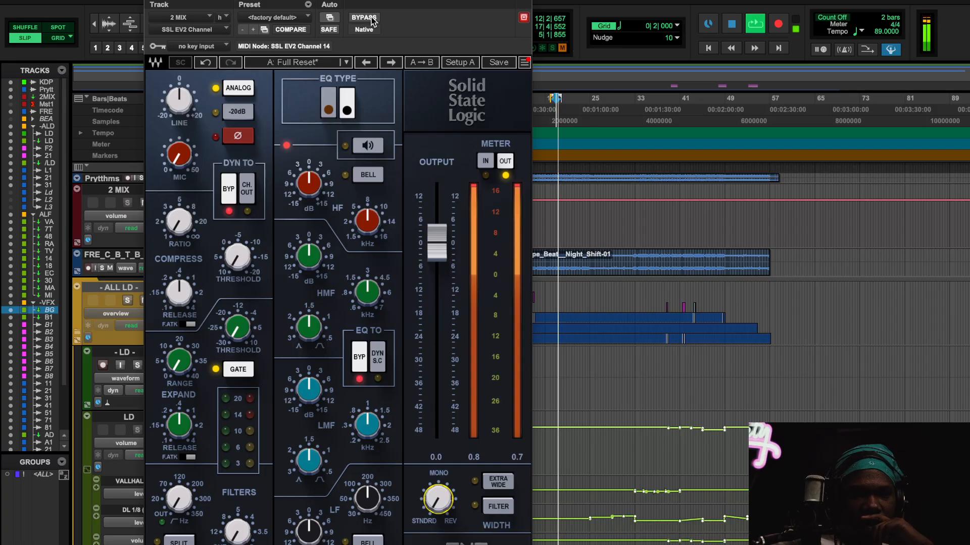
left_click(248, 188)
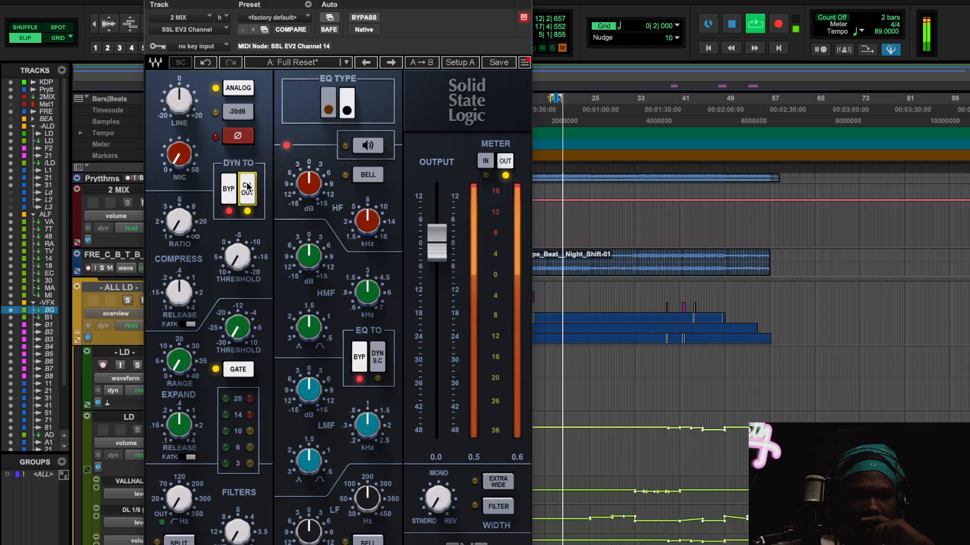
left_click(228, 188)
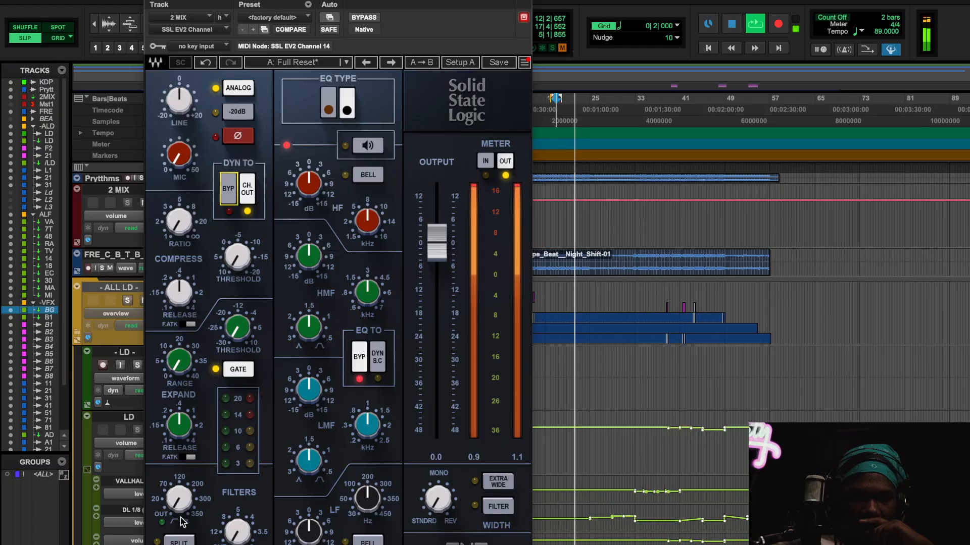
left_click(179, 541)
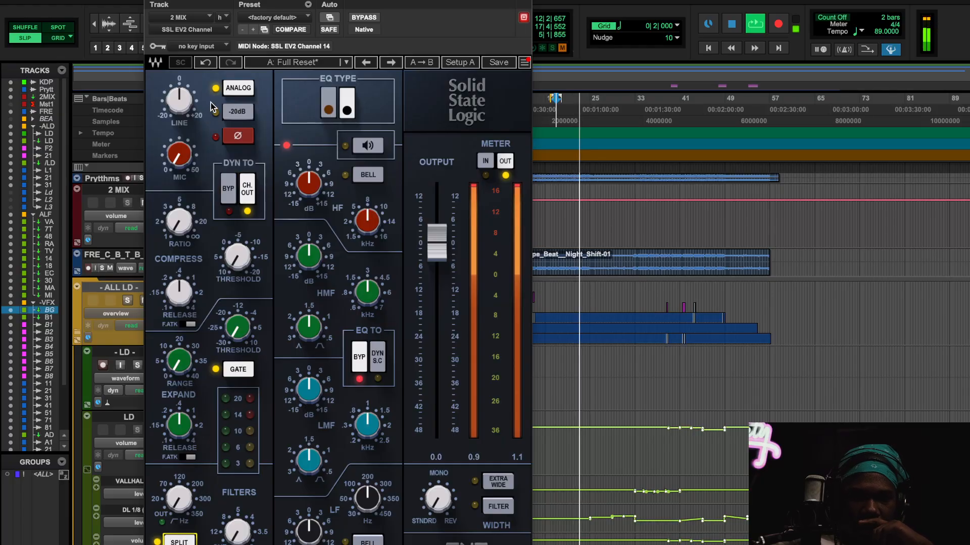
Compare the 2 MIX sound with SSL EV2 Channel bypassed and active, and restart playback
left_click(363, 18)
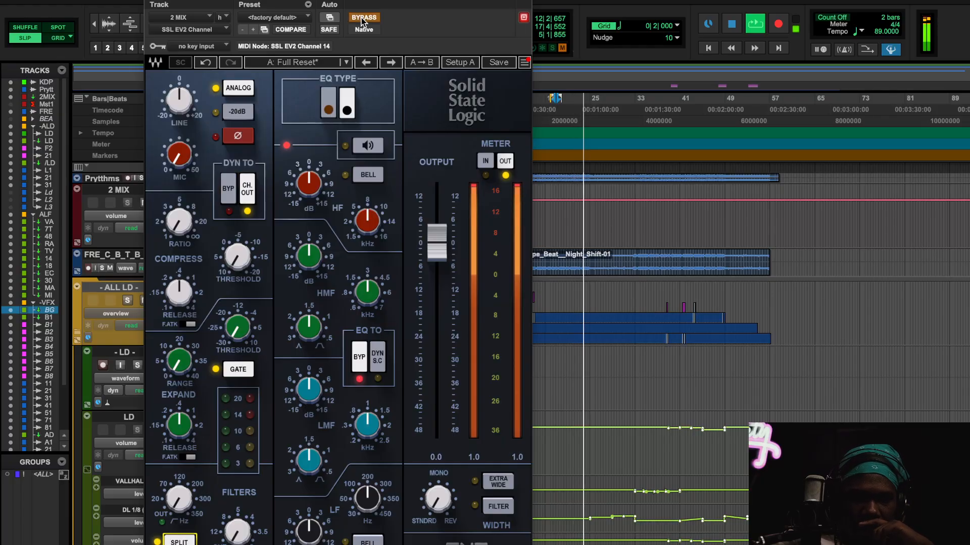
left_click(363, 18)
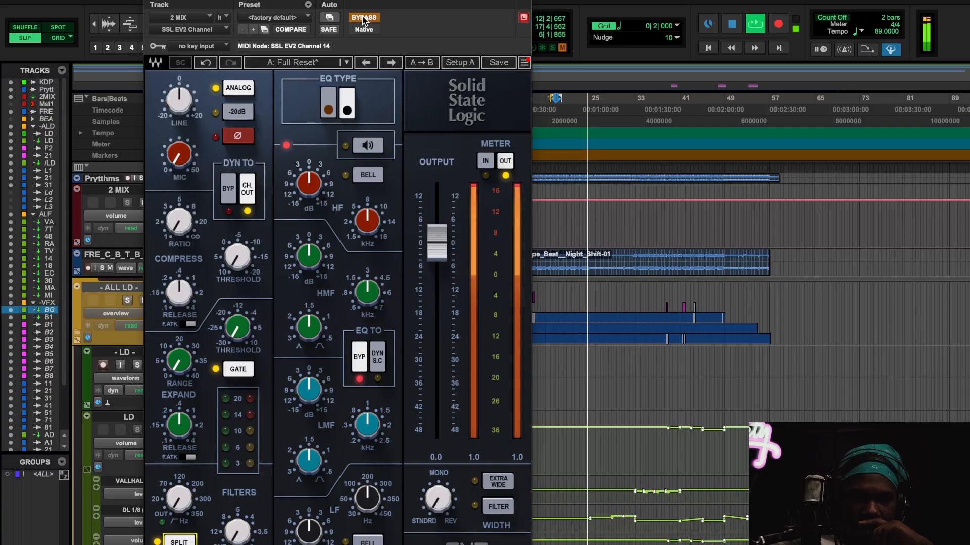
key("space")
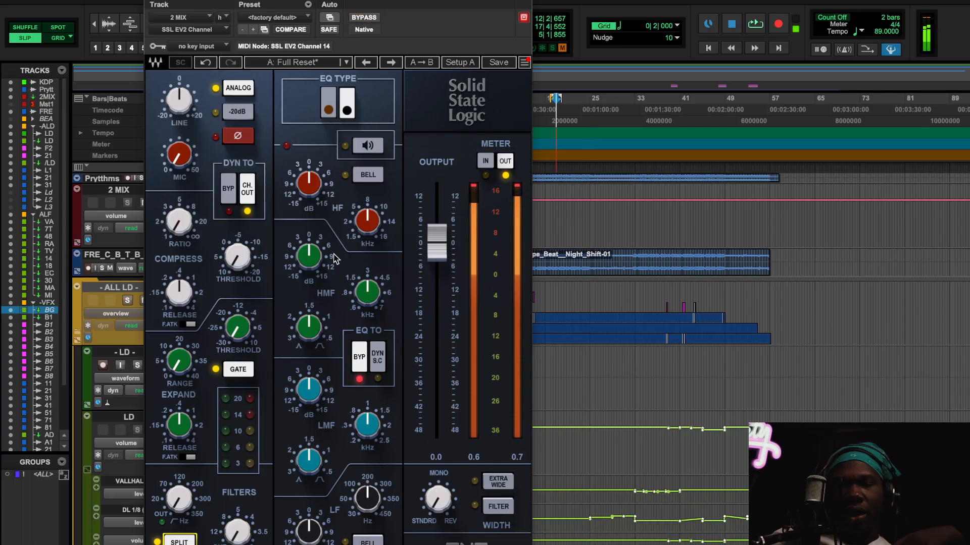
left_click(497, 63)
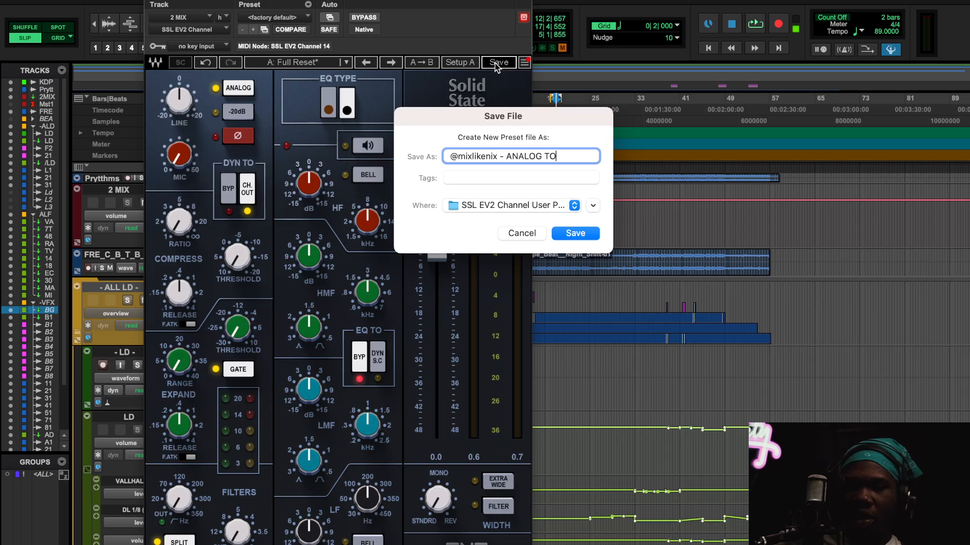
type("MASTER")
key("Return")
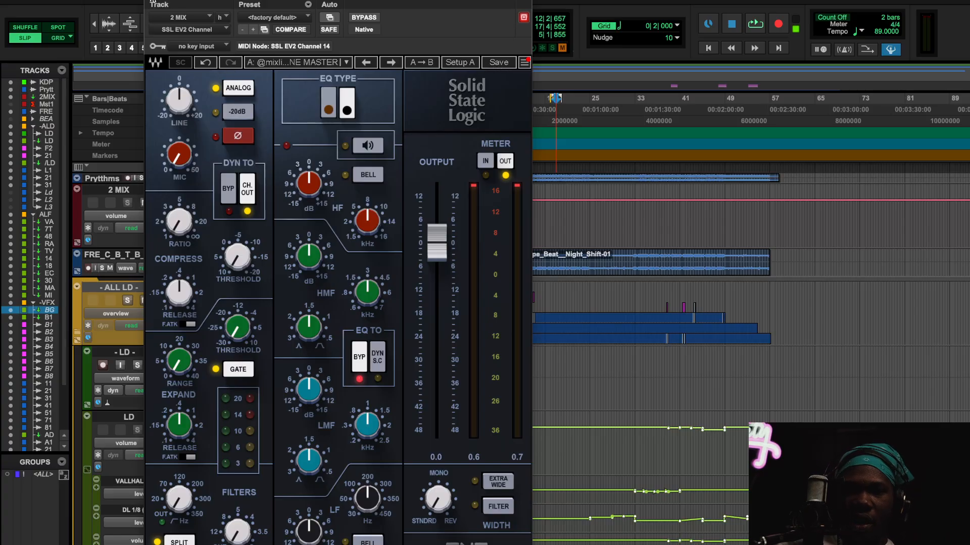
Close the plug-in window and make the SSL EV2 Channel insert on the 2 MIX track inactive
left_click(151, 2)
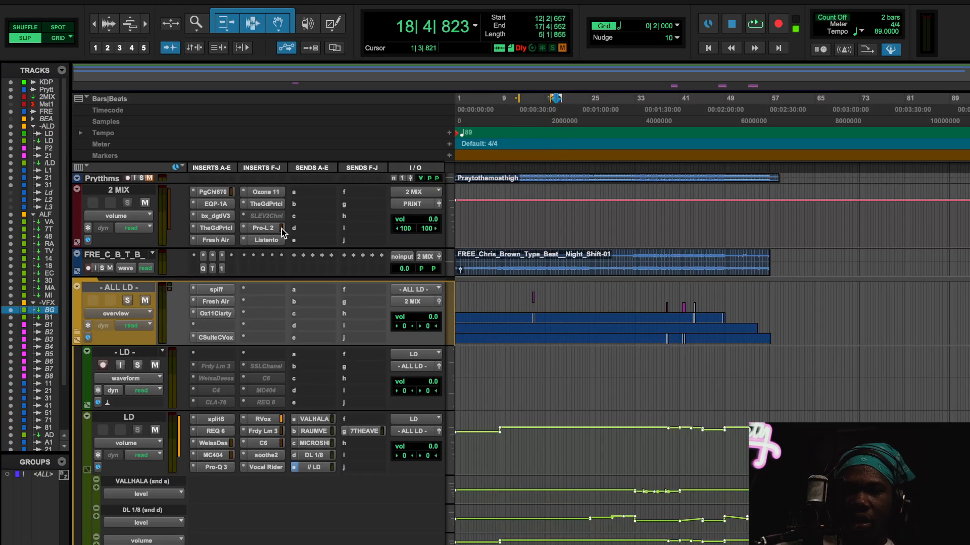
scroll(444, 474, "down", 20)
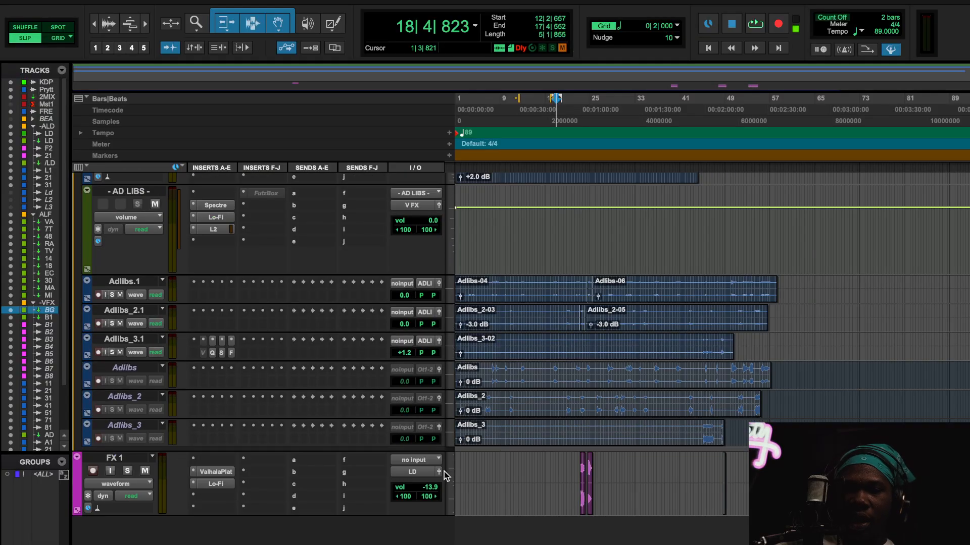
Start looped playback from about bar 15 and locate the -BGVOCALS-.dp1 track among the background vocals
scroll(628, 322, "up", 10)
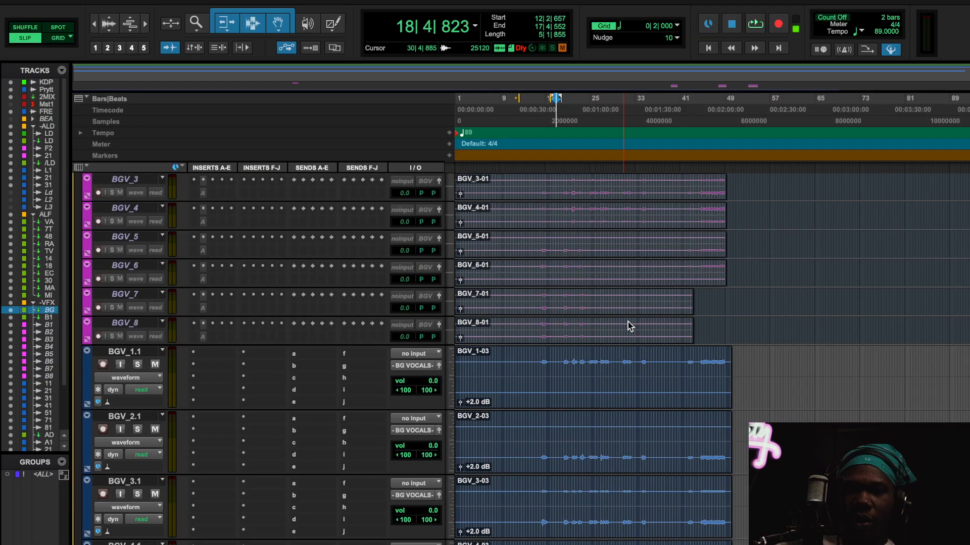
scroll(628, 322, "down", 10)
scroll(628, 322, "up", 10)
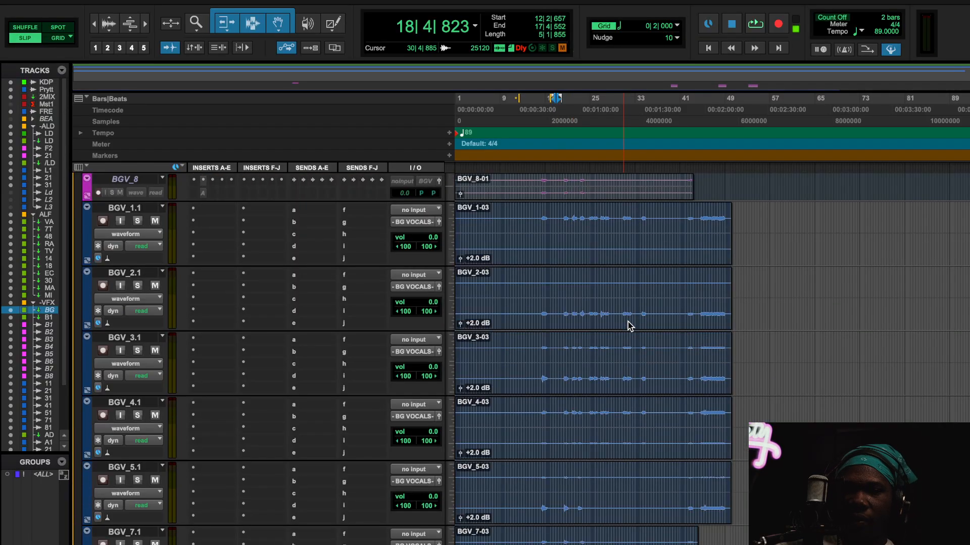
scroll(628, 322, "down", 2)
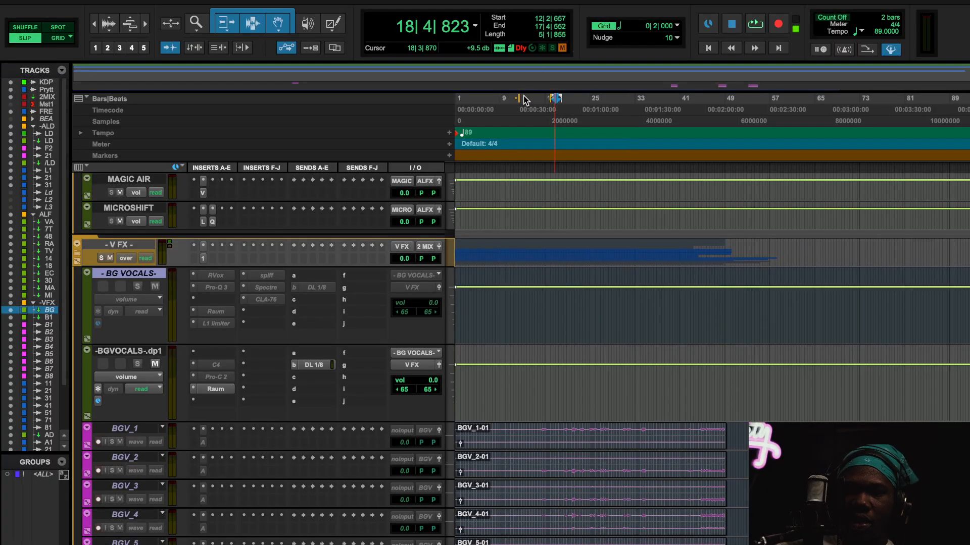
scroll(590, 305, "down", 10)
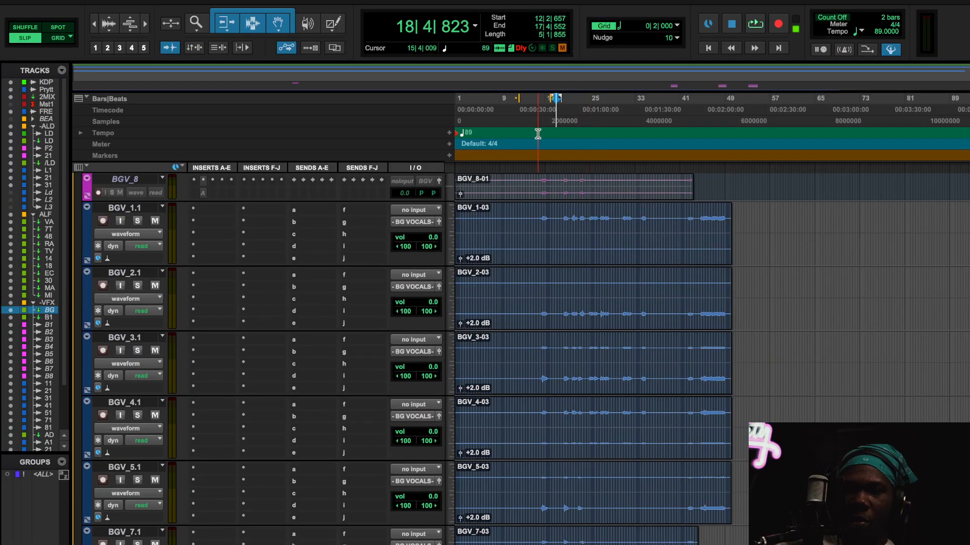
key("space")
scroll(556, 343, "up", 4)
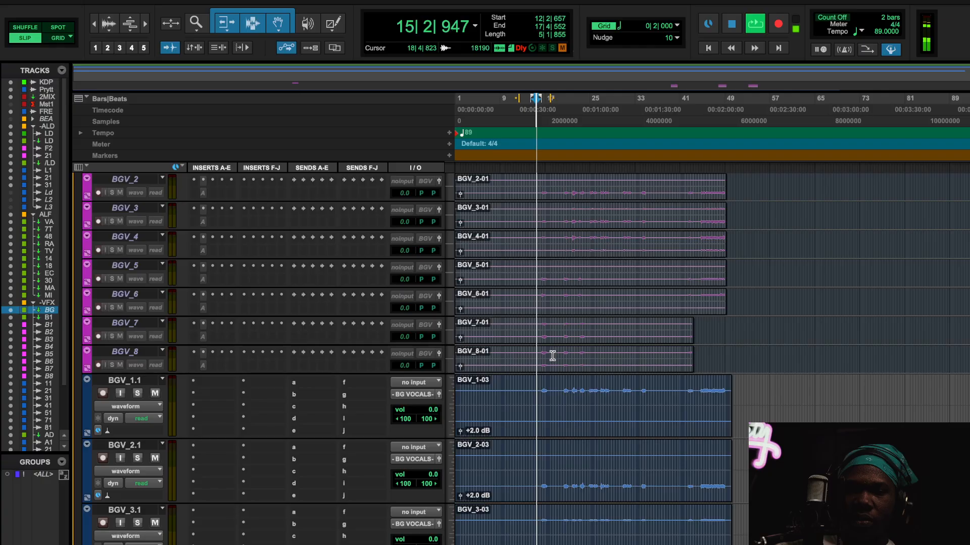
scroll(541, 389, "up", 5)
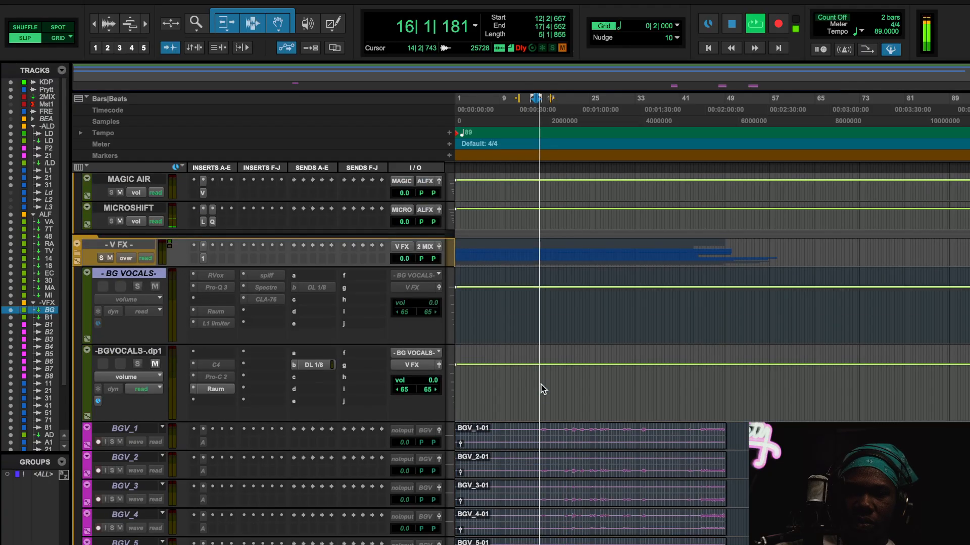
Replace the Pro-C 2 insert on the -BGVOCALS-.dp1 track with SSLGChannel (stereo)
left_click(194, 377)
left_click(226, 332)
type("SSLG")
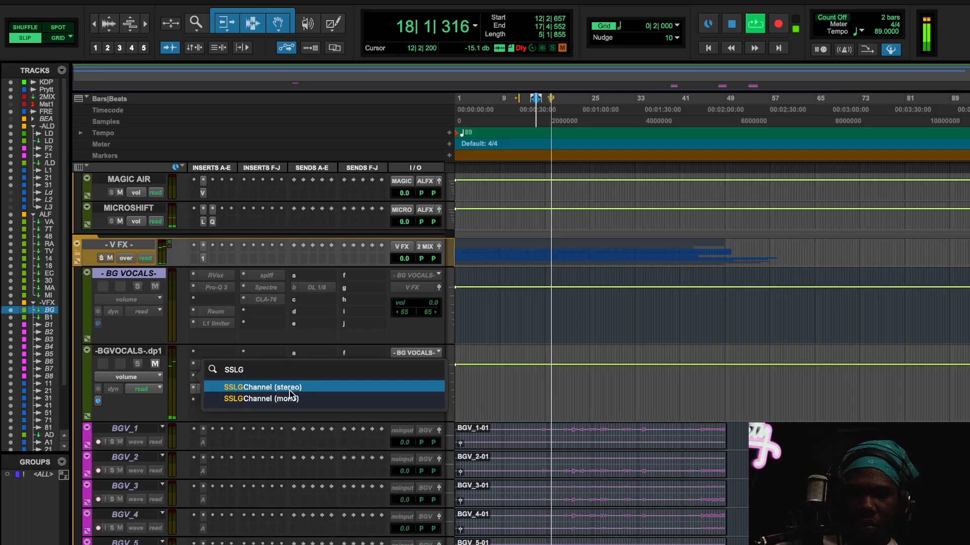
left_click(290, 391)
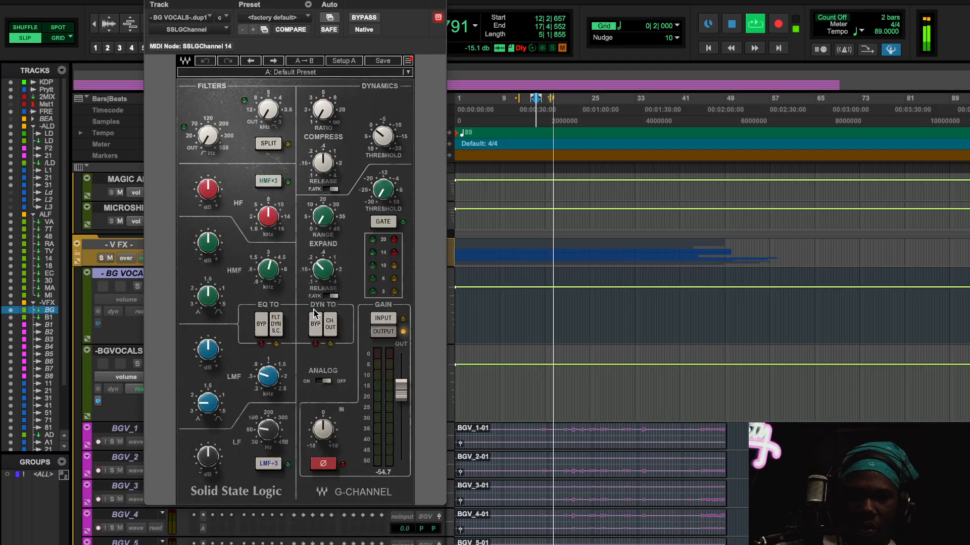
Enable the filters' SPLIT, set the dynamics to CH. OUT, and raise the compressor ratio slightly on SSLGChannel
left_click(263, 144)
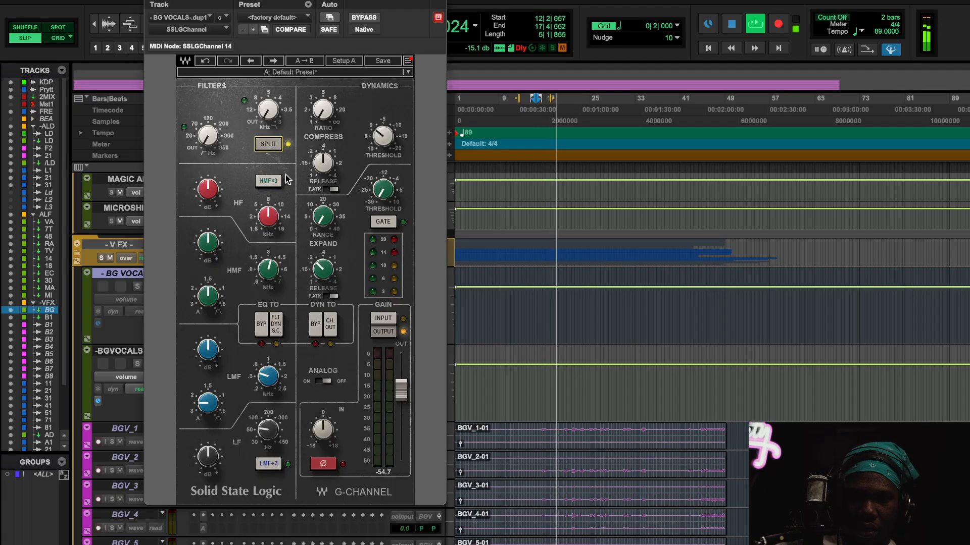
left_click(316, 325)
left_click_drag(323, 109, 322, 108)
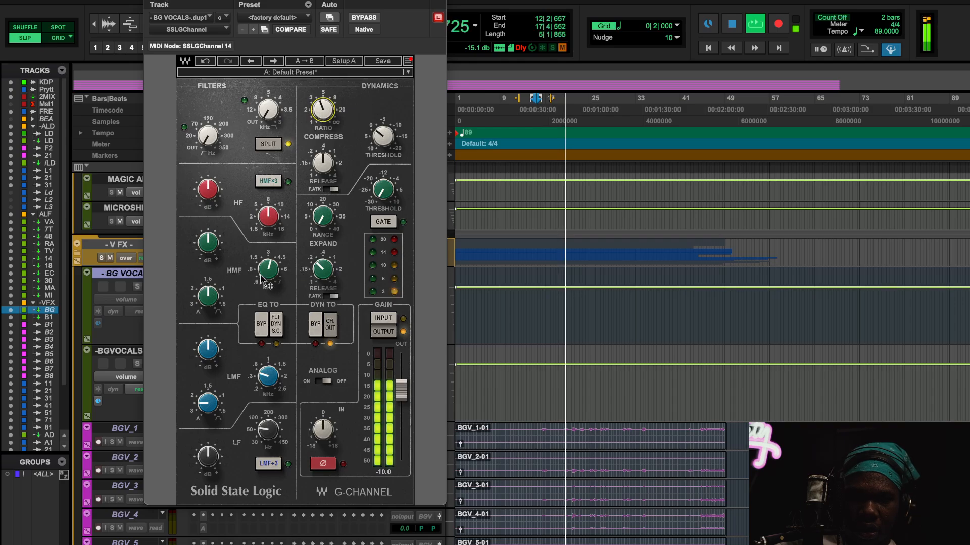
Sweep a boosted LMF band, adjusting its Q and frequency, and set its gain to about -2.8 dB
left_click_drag(204, 358, 204, 348)
left_click_drag(207, 405, 208, 419)
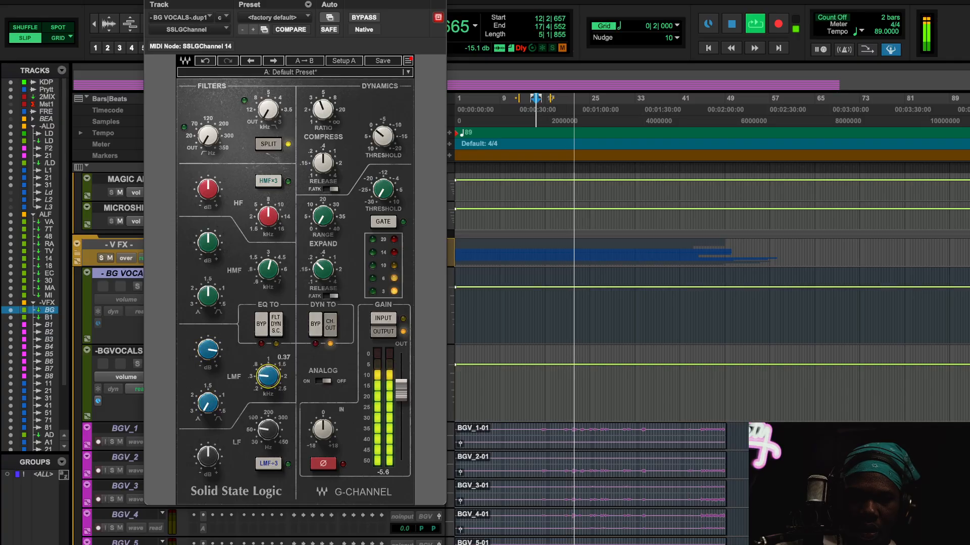
left_click_drag(270, 373, 271, 379)
left_click_drag(207, 349, 208, 358)
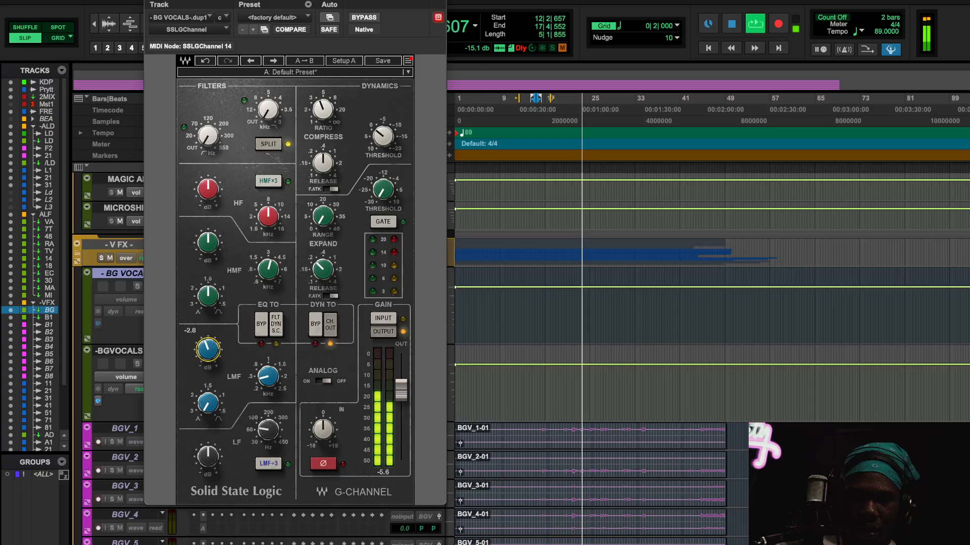
Restart playback, cut the LF band about 3.1 dB near 189 Hz, and boost HF about 0.4 dB at its highest frequency
key("space")
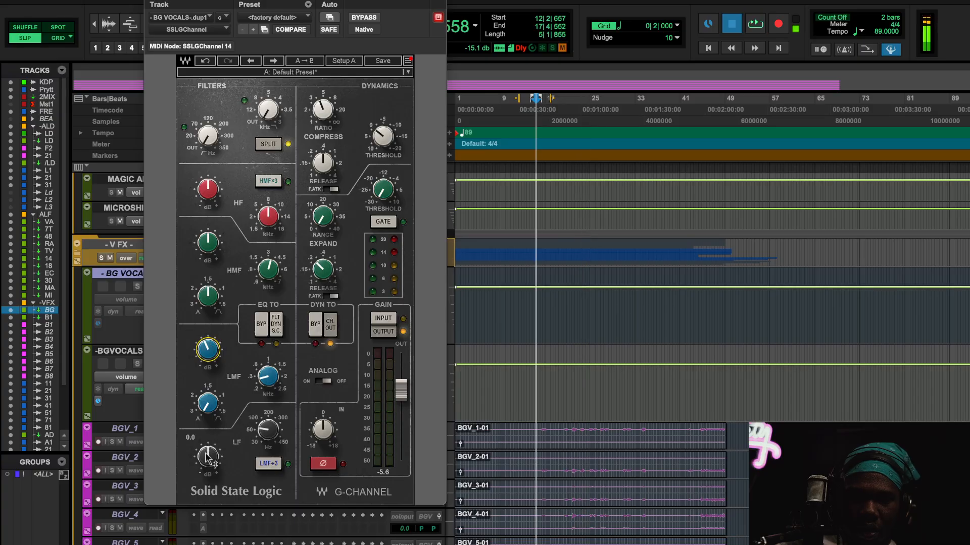
left_click_drag(208, 456, 208, 425)
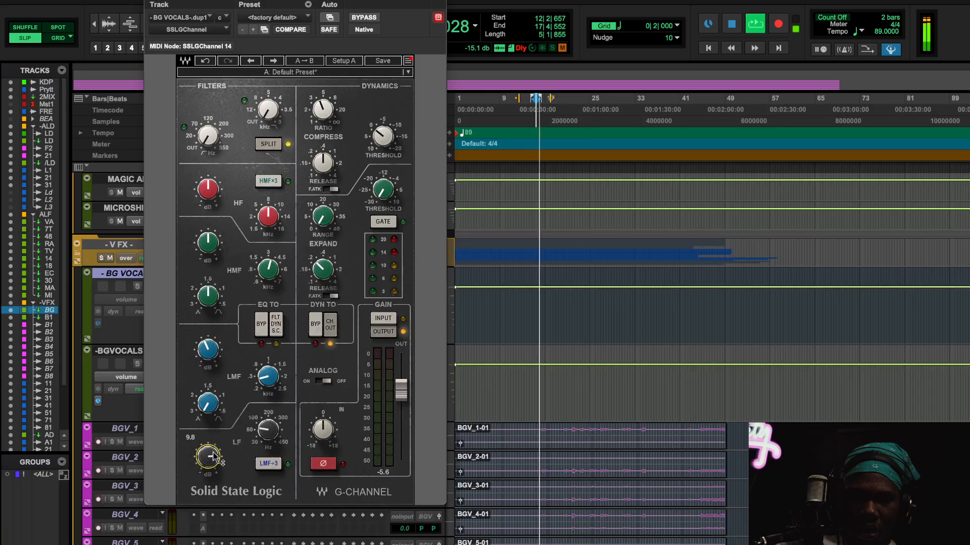
left_click_drag(268, 443, 268, 429)
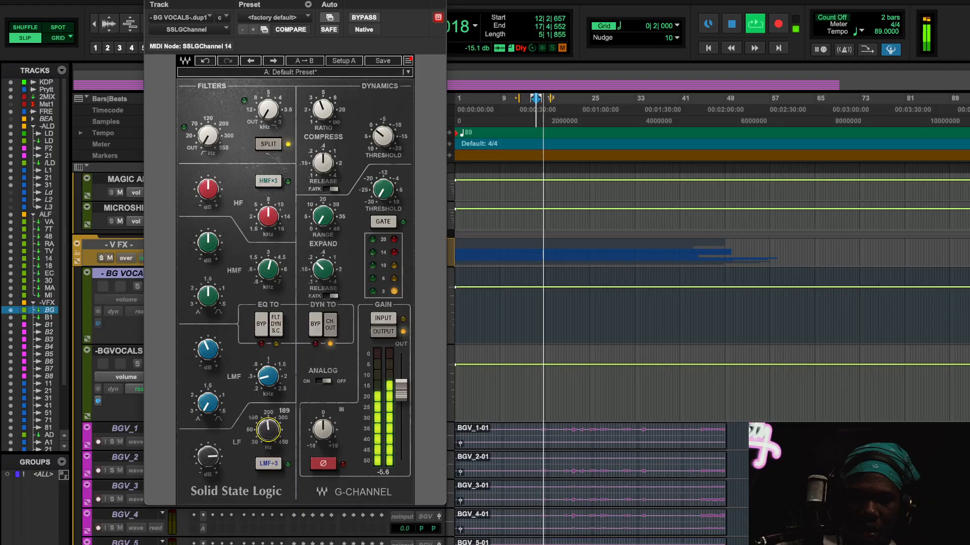
left_click_drag(208, 457, 208, 475)
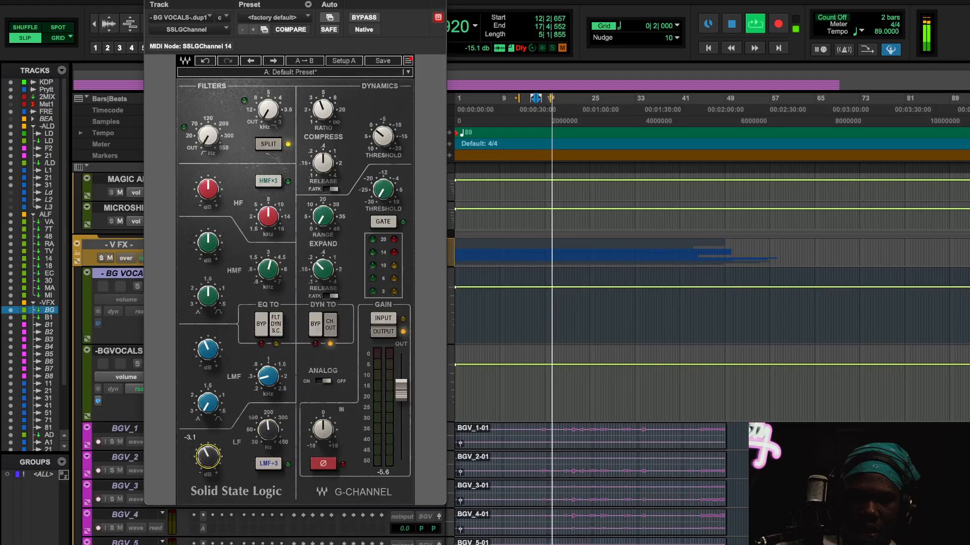
left_click(208, 189)
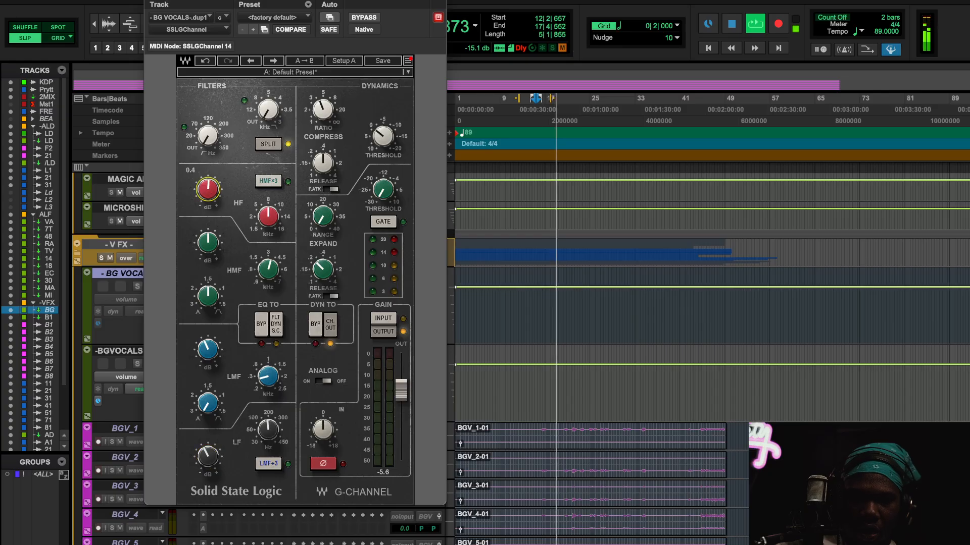
left_click(266, 219)
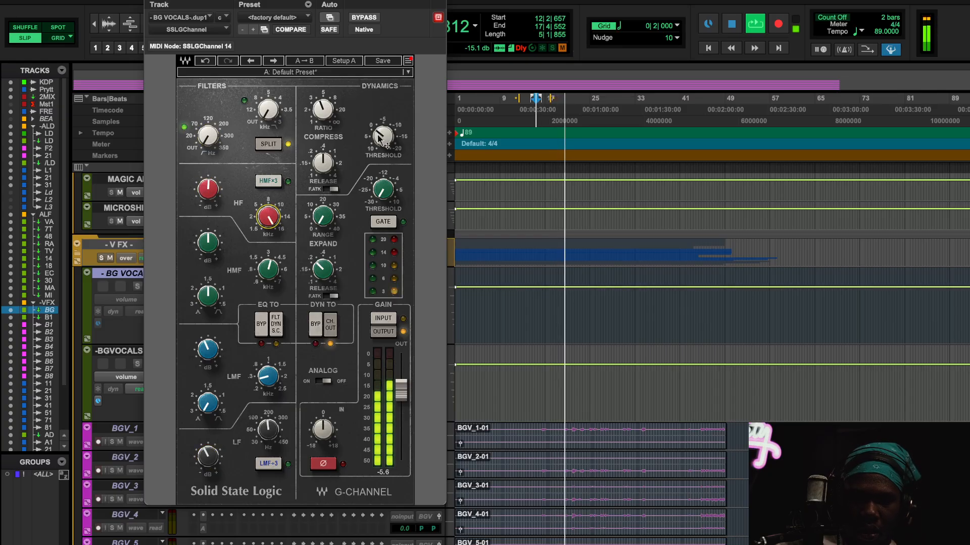
Compare the background vocals with SSLGChannel bypassed and active
mouse_move(380, 139)
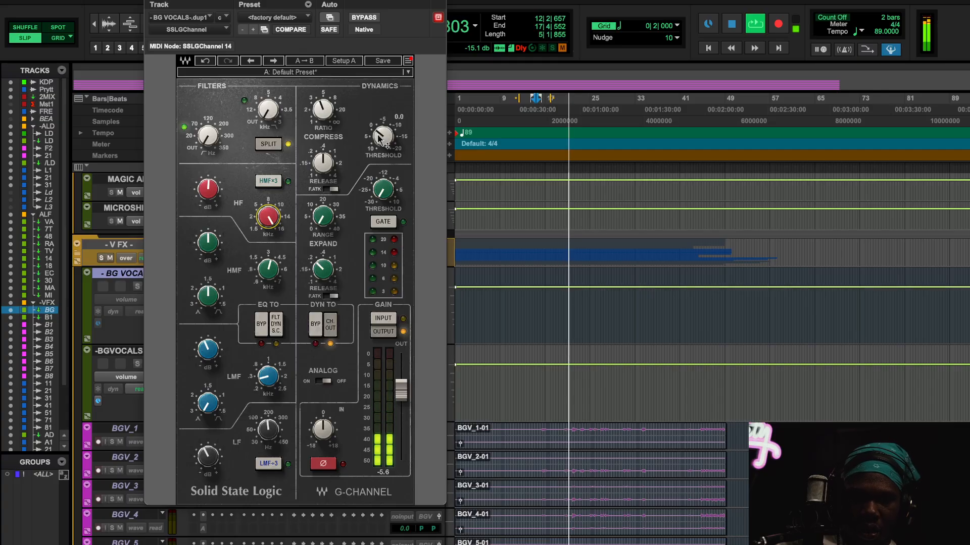
left_click(365, 18)
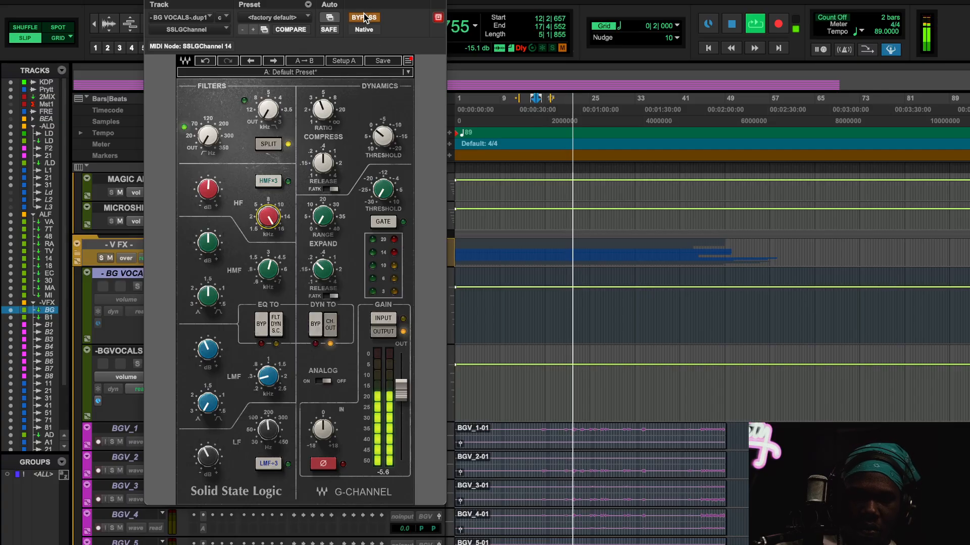
left_click(365, 18)
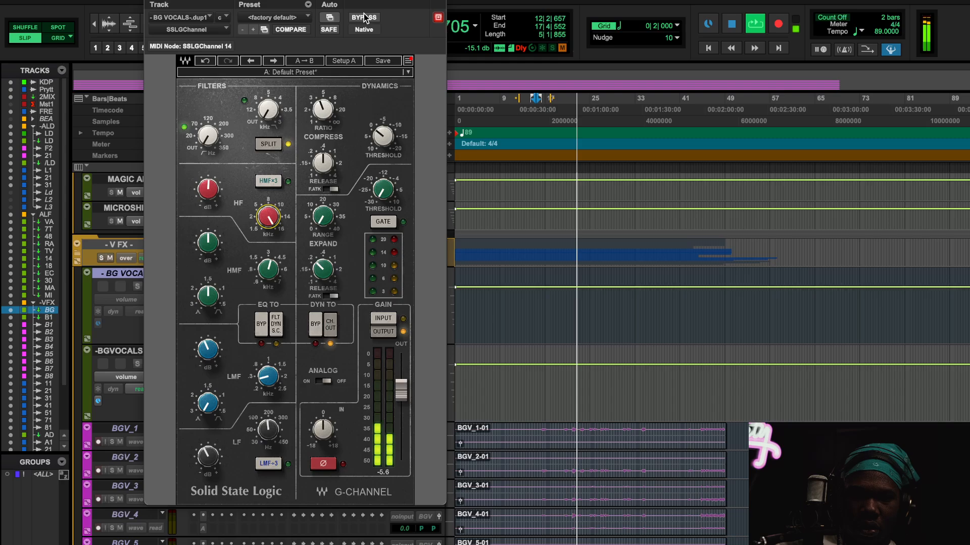
left_click(382, 61)
type("@")
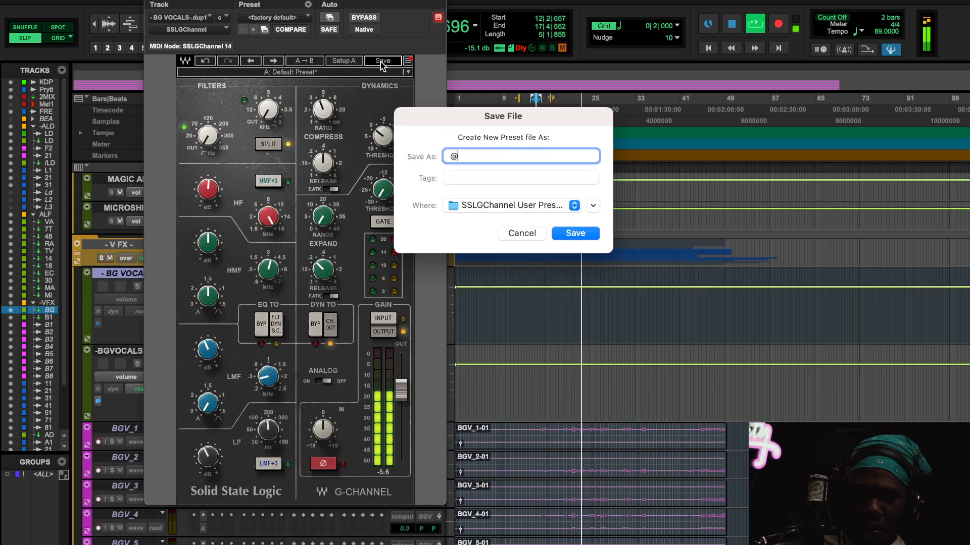
type("M")
key("BackSpace")
type("mixlikenix -")
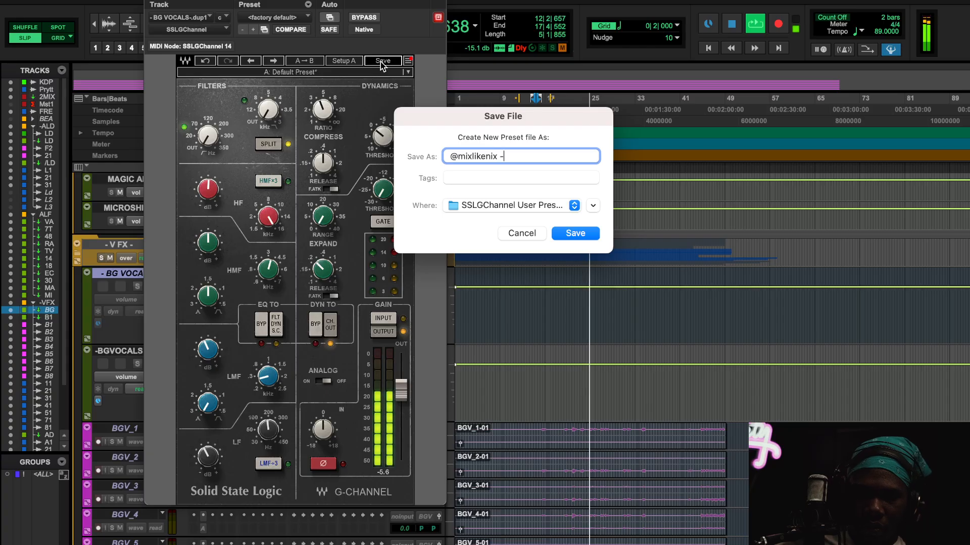
type("x ")
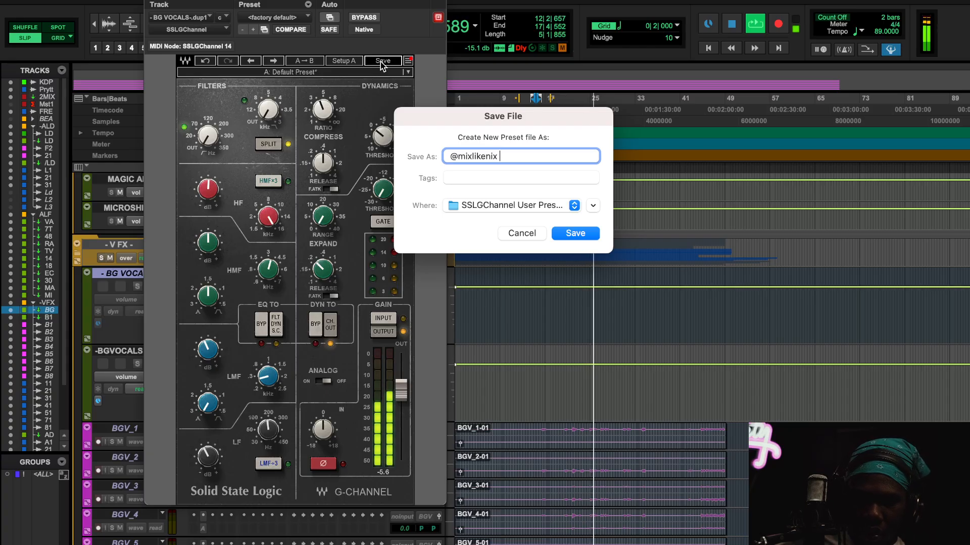
type("- SSL G")
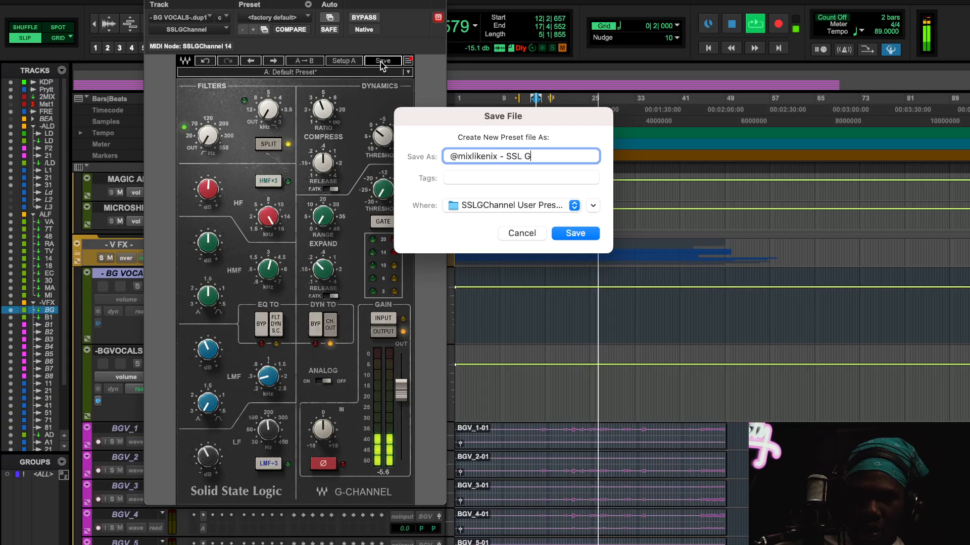
type(" BackVocals")
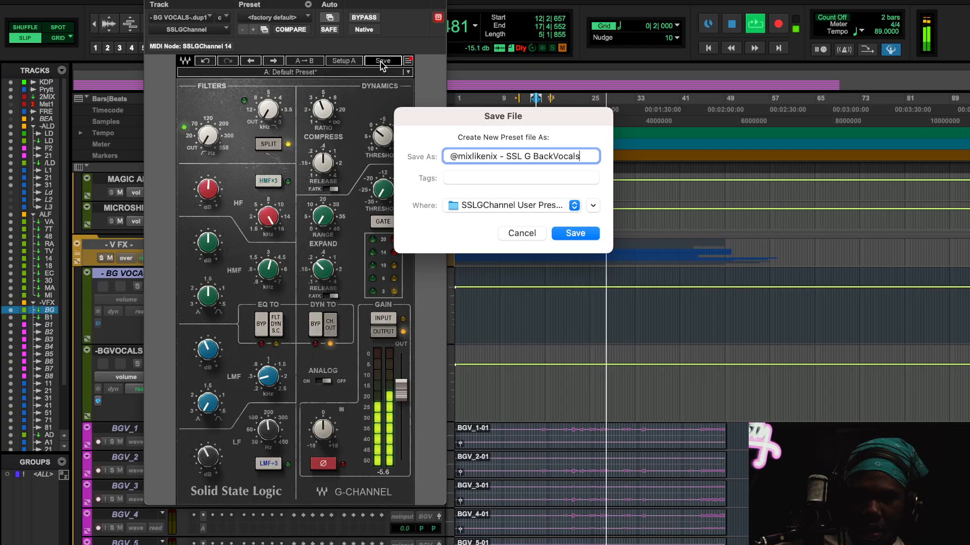
left_click(580, 237)
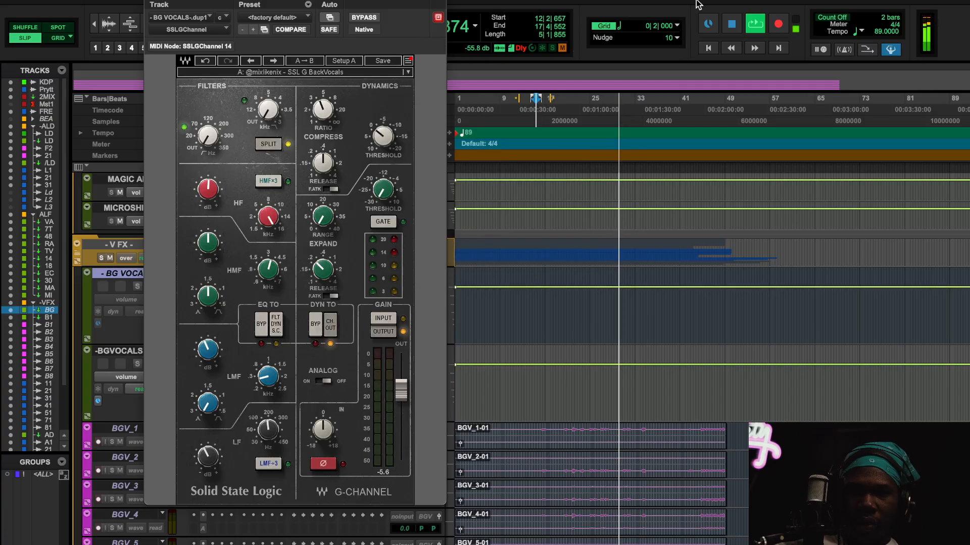
left_click(438, 17)
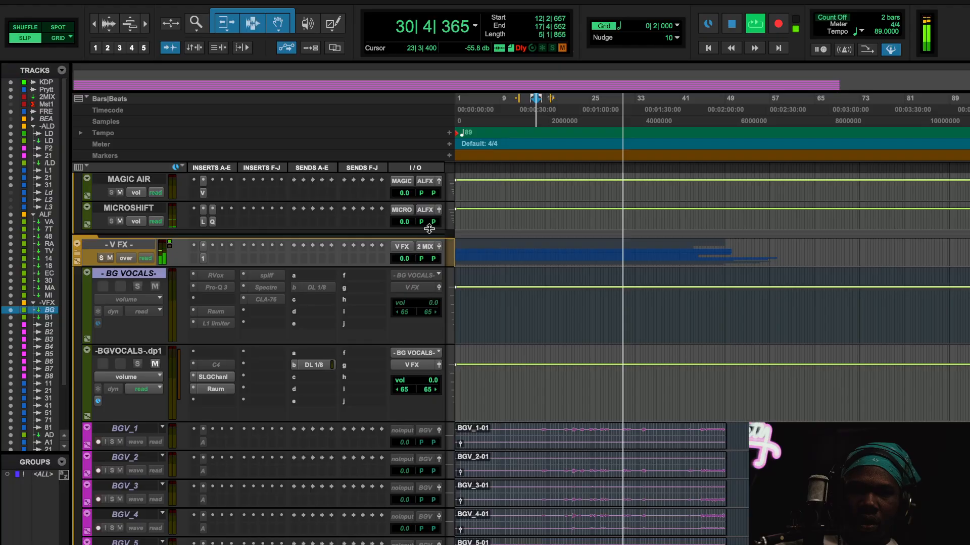